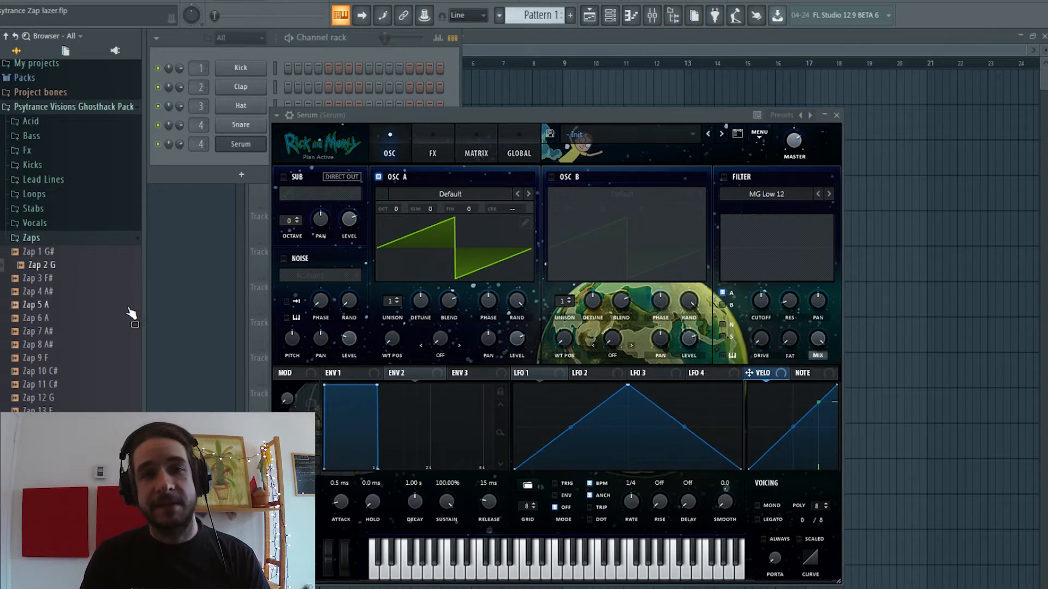
Step: Audition several samples in the Zaps folder, from Zap 4 A# through Zap 13 F, as reference sounds
{"action": "left_click", "coordinate": [53, 292]}
{"action": "left_click", "coordinate": [56, 305]}
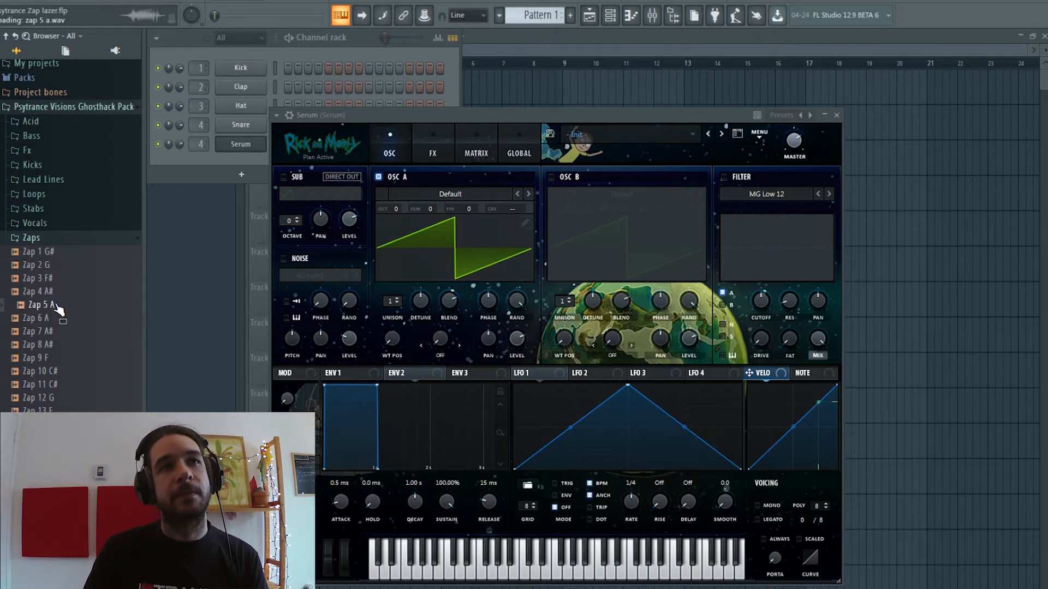
{"action": "left_click", "coordinate": [63, 321]}
{"action": "left_click", "coordinate": [68, 332]}
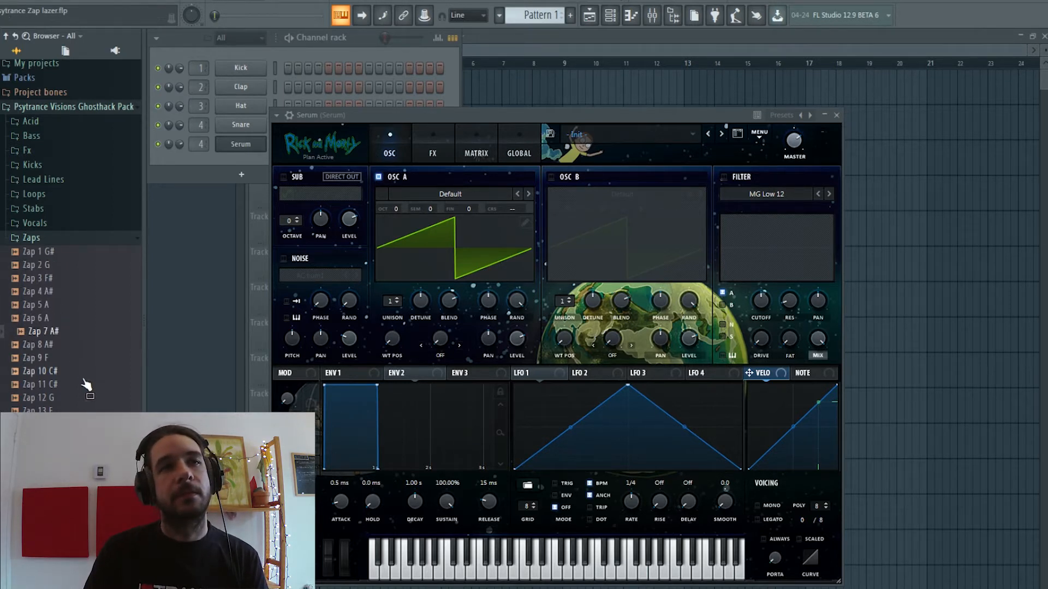
{"action": "left_click", "coordinate": [75, 358]}
{"action": "left_click", "coordinate": [77, 372]}
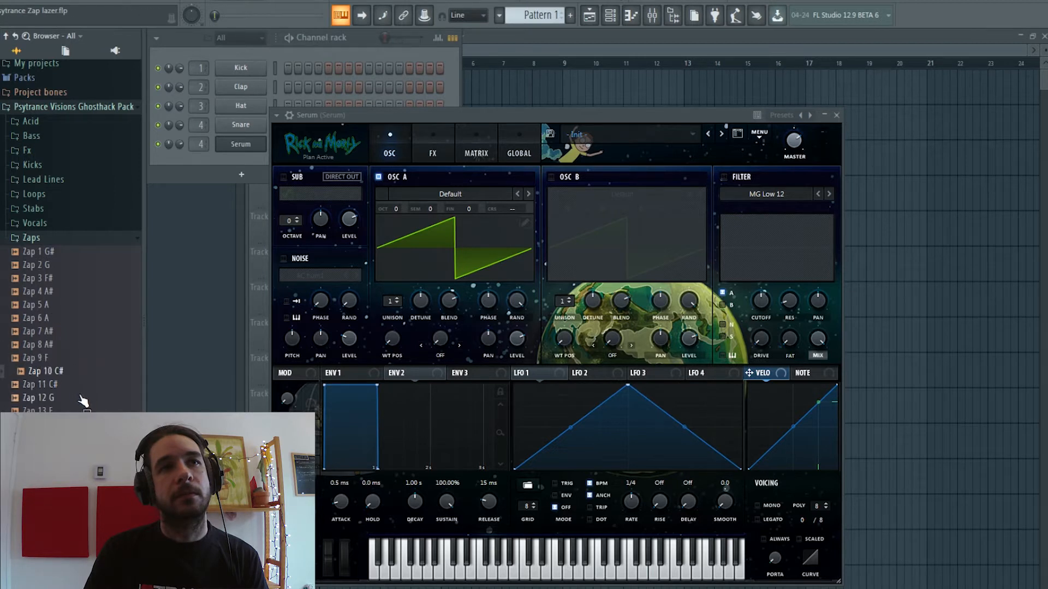
{"action": "left_click", "coordinate": [81, 398]}
{"action": "left_click", "coordinate": [43, 410]}
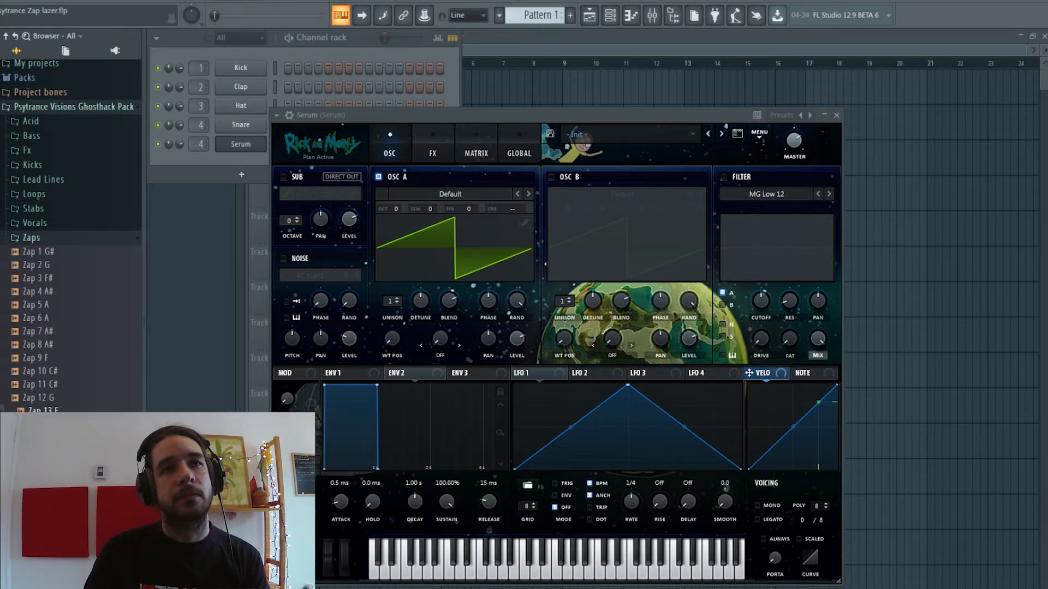
Step: Look at the pattern in the playlist and reopen the Serum instrument from the channel rack
{"action": "left_click", "coordinate": [606, 51]}
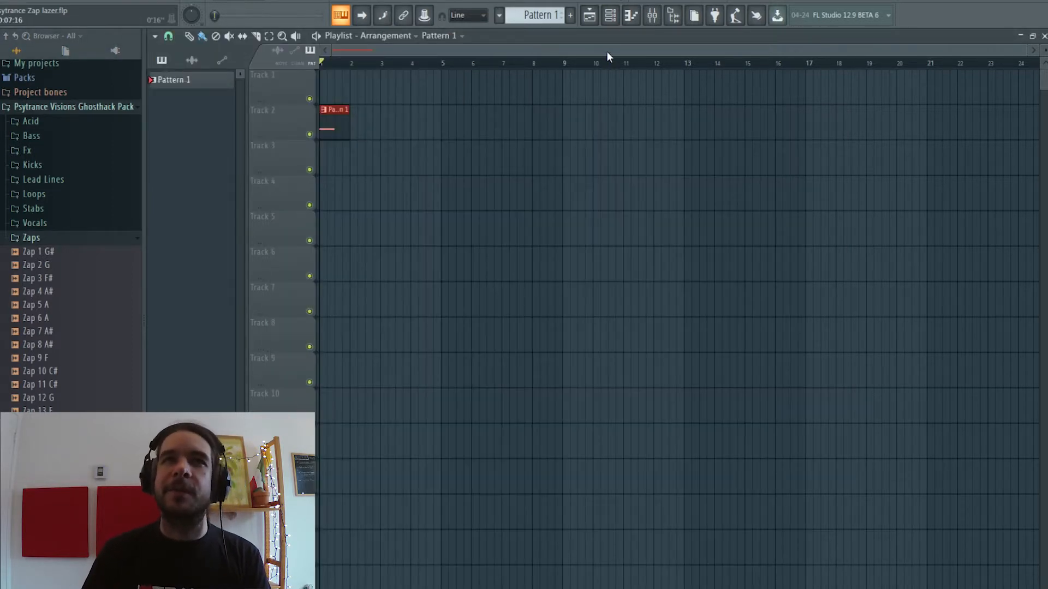
{"action": "left_click", "coordinate": [610, 15]}
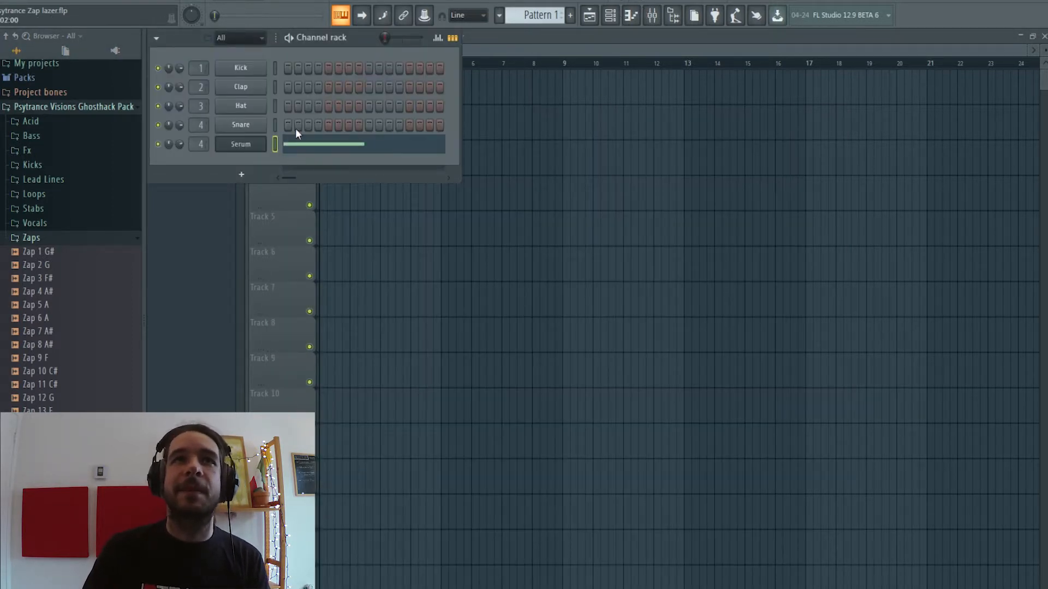
{"action": "left_click", "coordinate": [253, 144]}
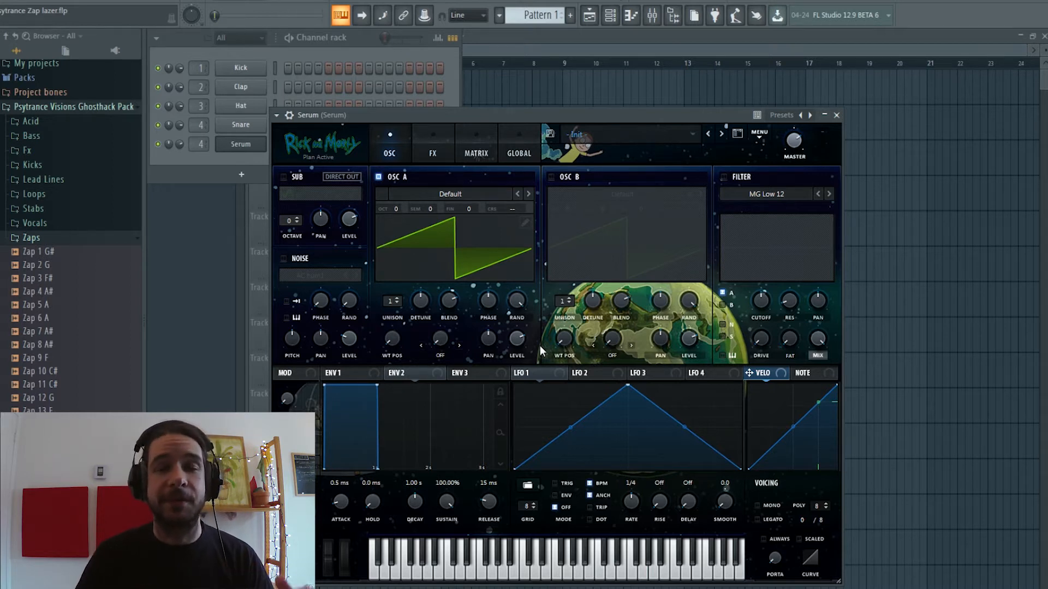
Step: Play the pattern briefly, check the Serum note in the piano roll, and bring the Serum instrument back up
{"action": "left_click", "coordinate": [513, 52]}
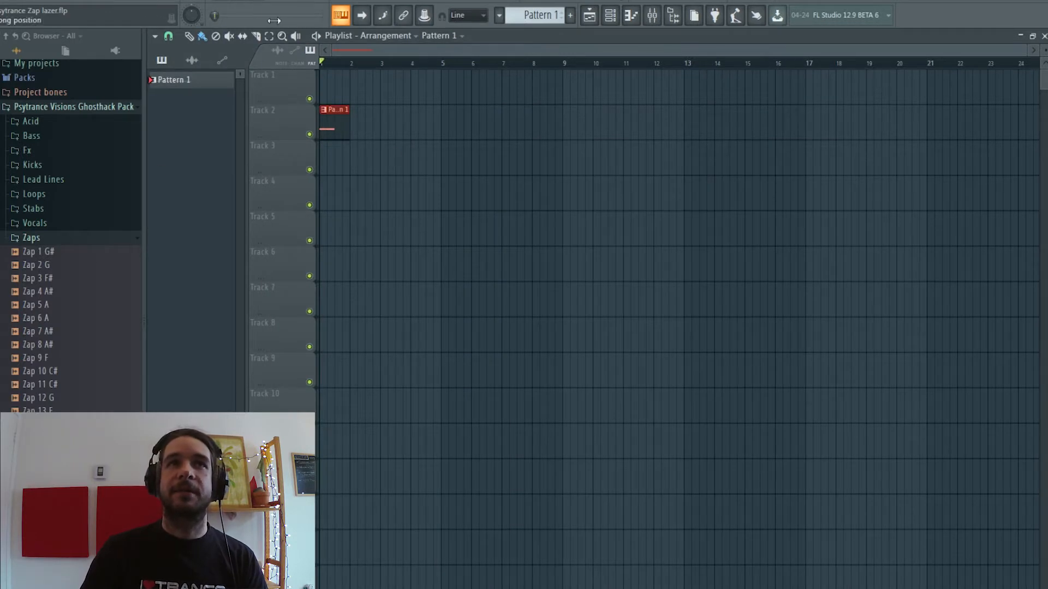
{"action": "key", "text": "space"}
{"action": "key", "text": "space"}
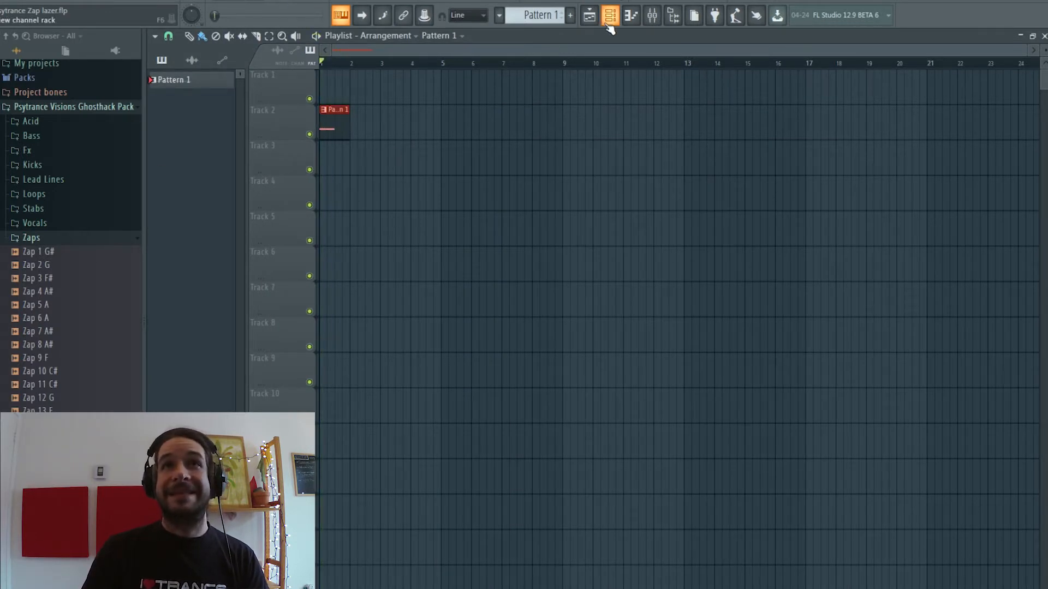
{"action": "left_click", "coordinate": [631, 16]}
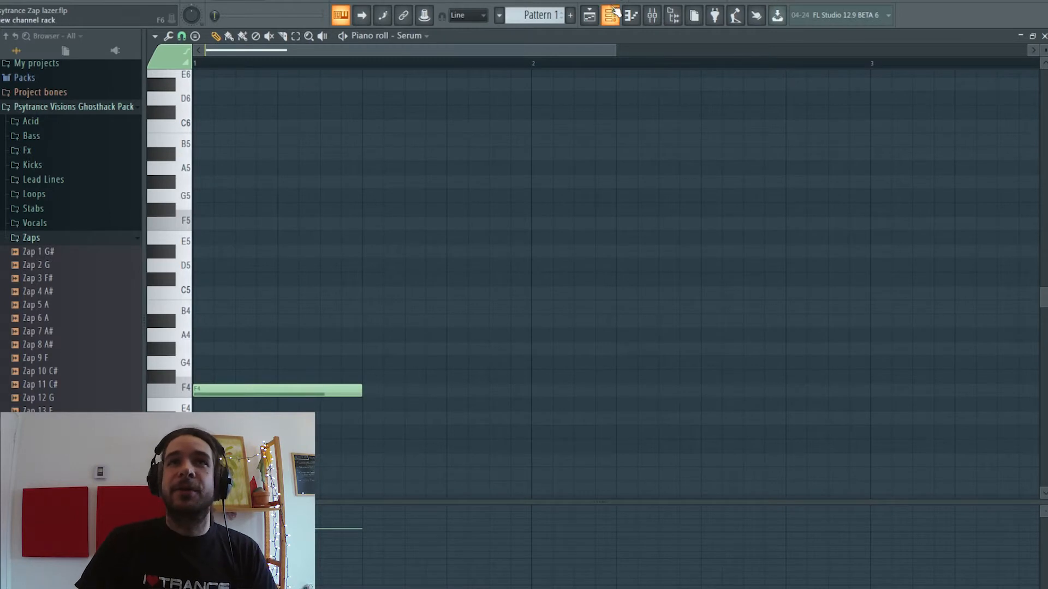
{"action": "left_click", "coordinate": [610, 15]}
{"action": "left_click", "coordinate": [249, 147]}
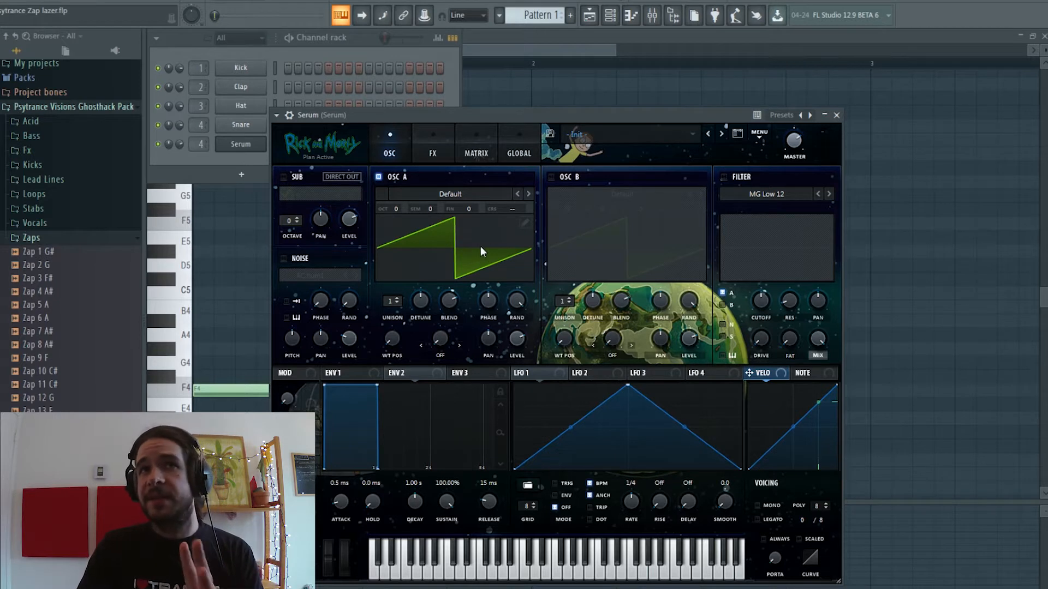
Step: Assign LFO 1 to oscillator A's coarse pitch and make that routing unidirectional in the modulation matrix
{"action": "left_click", "coordinate": [558, 372]}
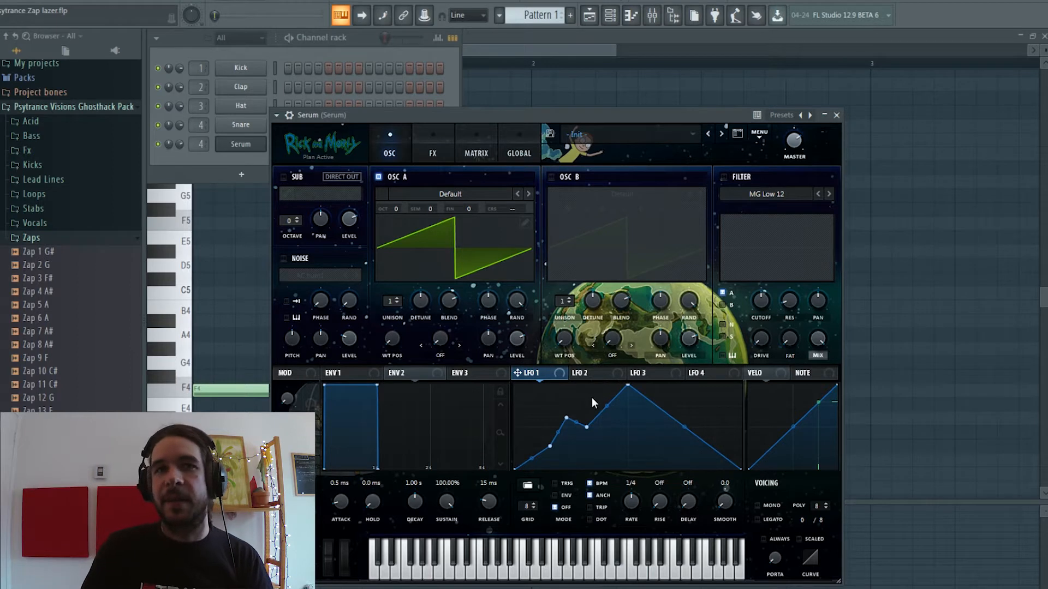
{"action": "left_click_drag", "start_coordinate": [552, 374], "coordinate": [516, 211]}
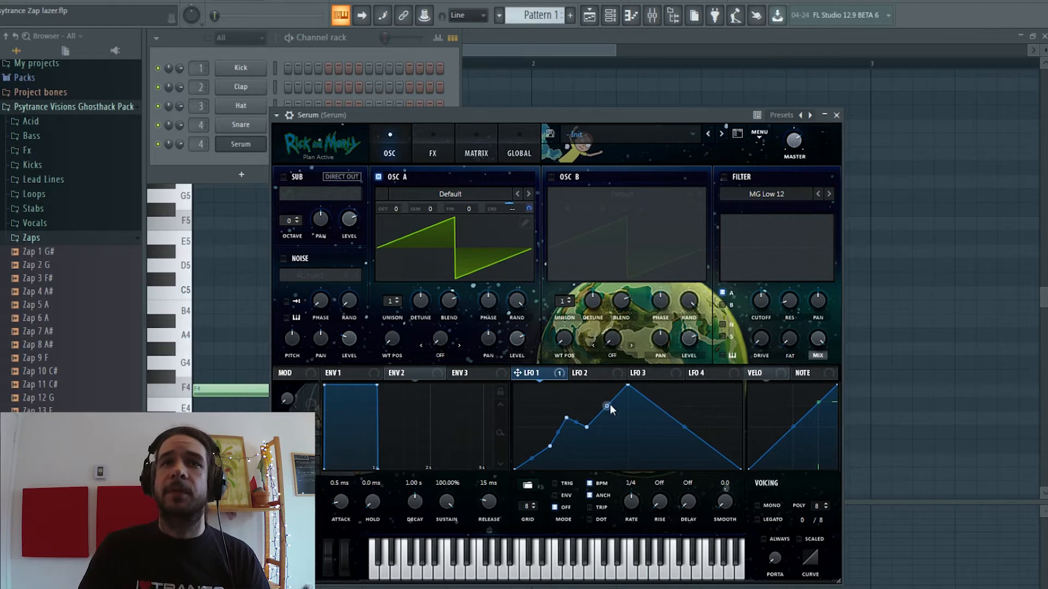
{"action": "left_click", "coordinate": [470, 151]}
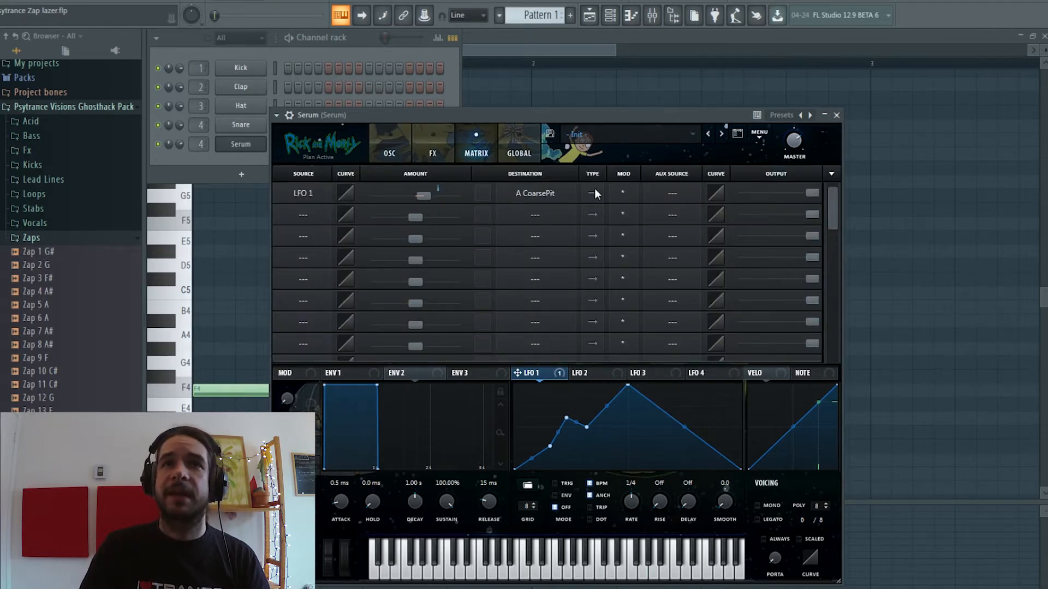
{"action": "left_click", "coordinate": [383, 143]}
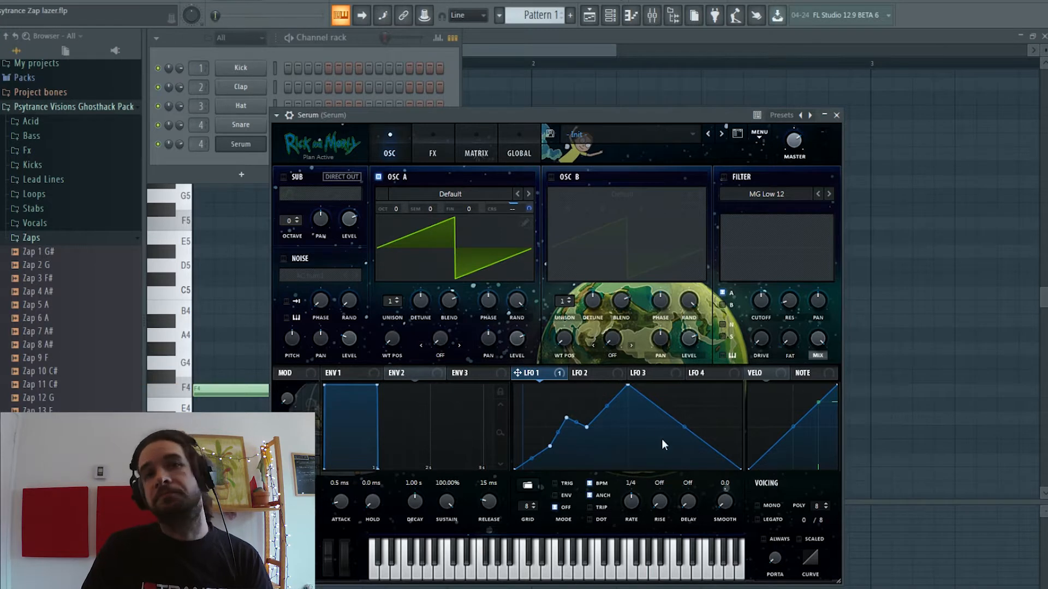
Step: Set LFO 1 to a 1/2 rate in ENV mode and reshape it into a single early peak with a curved rise
{"action": "left_click_drag", "start_coordinate": [630, 496], "coordinate": [629, 498]}
{"action": "left_click_drag", "start_coordinate": [628, 386], "coordinate": [628, 402]}
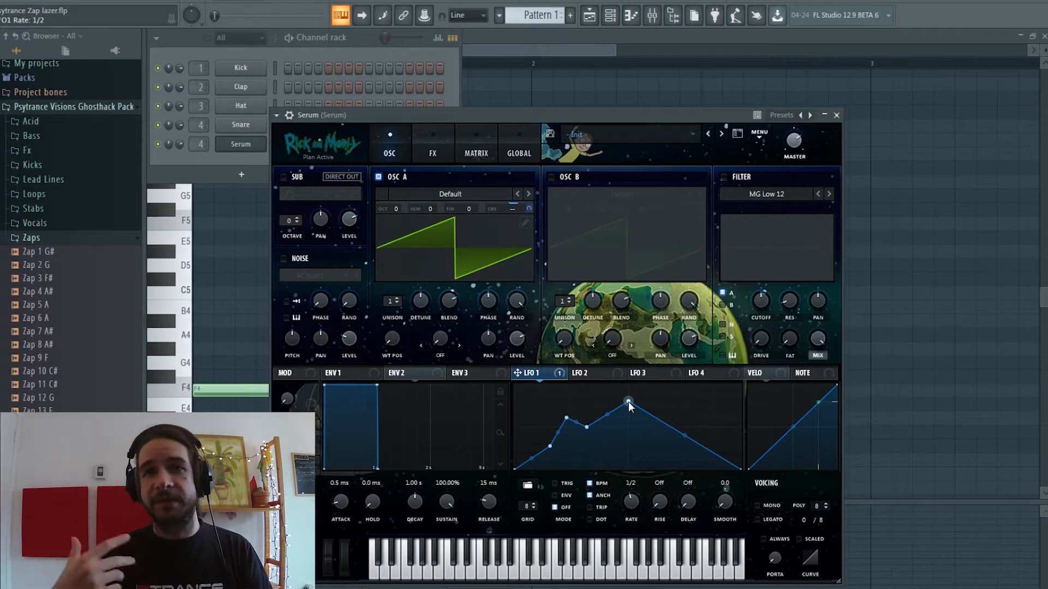
{"action": "double_click", "coordinate": [627, 403]}
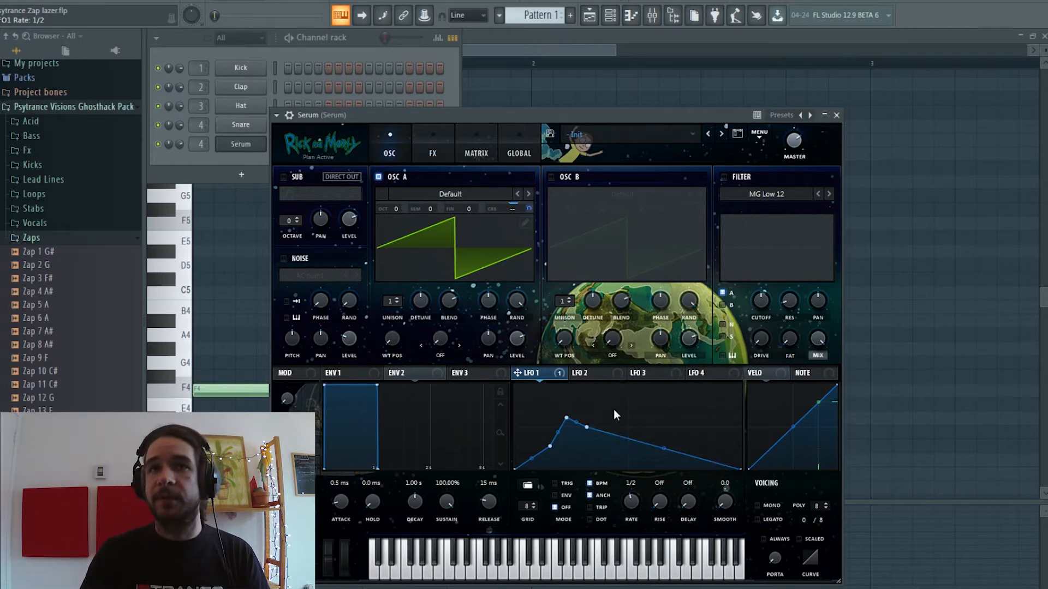
{"action": "double_click", "coordinate": [586, 427]}
{"action": "double_click", "coordinate": [566, 418]}
{"action": "mouse_move", "coordinate": [545, 447]}
{"action": "left_mouse_down"}
{"action": "mouse_move", "coordinate": [604, 411]}
{"action": "mouse_move", "coordinate": [556, 403]}
{"action": "mouse_move", "coordinate": [626, 386]}
{"action": "mouse_move", "coordinate": [575, 389]}
{"action": "mouse_move", "coordinate": [544, 441]}
{"action": "left_mouse_up"}
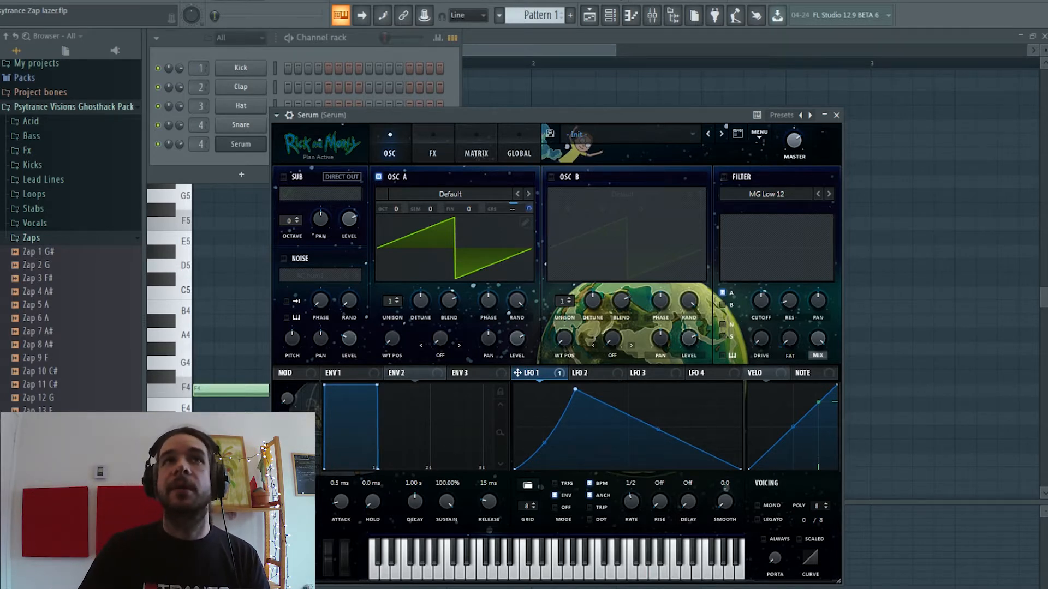
Step: Bend LFO 1's falling segment into a concave decay, auditioning the sound before and after
{"action": "key", "text": "space"}
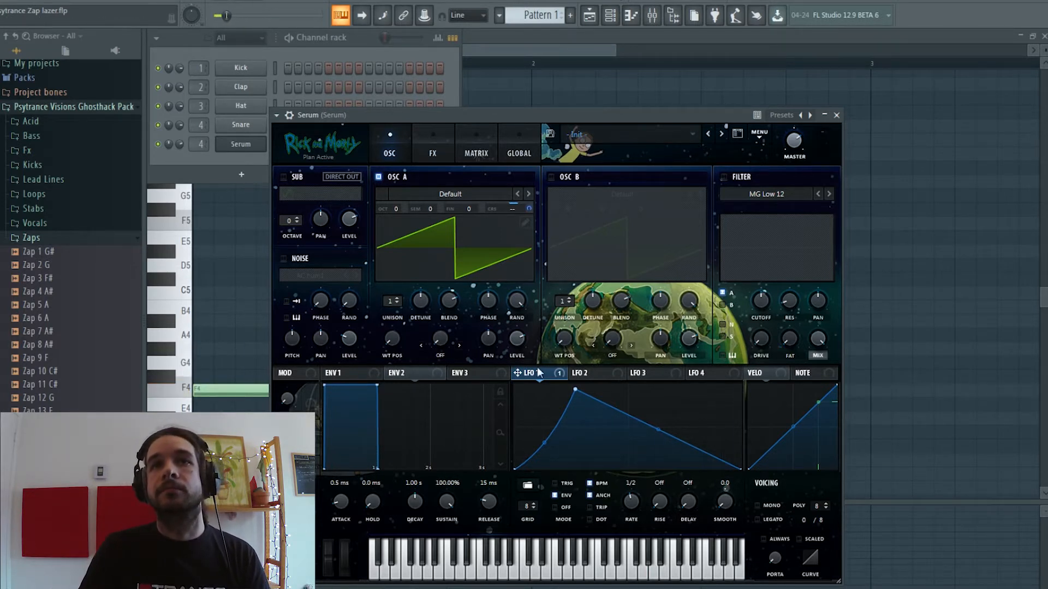
{"action": "left_click_drag", "start_coordinate": [658, 429], "coordinate": [658, 450]}
{"action": "key", "text": "space"}
{"action": "key", "text": "space"}
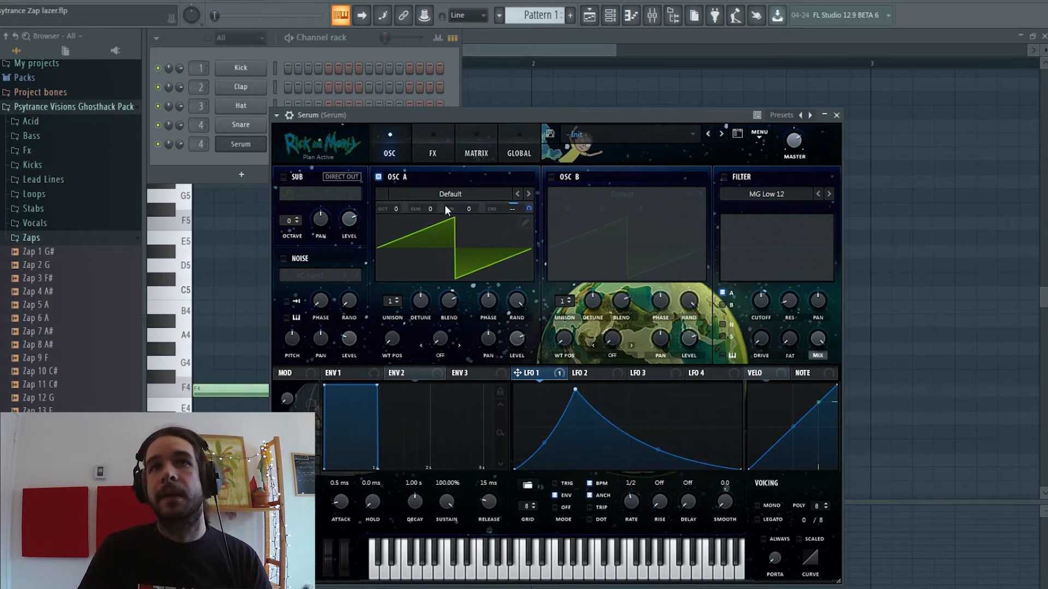
Step: Lower oscillator A's octave to -2, auditioning the sound at -1 on the way
{"action": "left_click_drag", "start_coordinate": [404, 211], "coordinate": [395, 216]}
{"action": "key", "text": "space"}
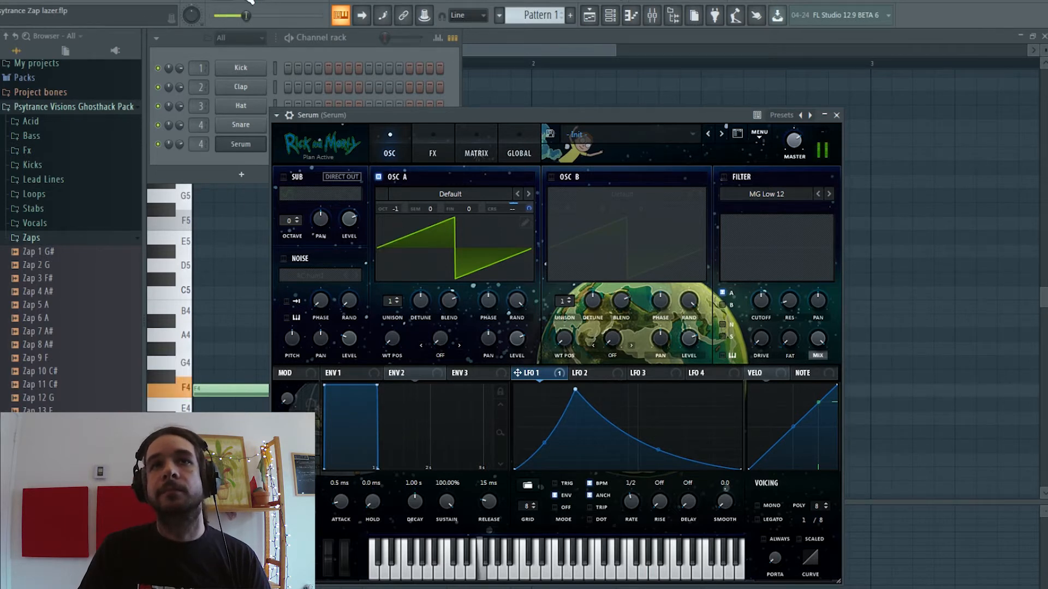
{"action": "left_click_drag", "start_coordinate": [401, 210], "coordinate": [396, 229]}
{"action": "key", "text": "space"}
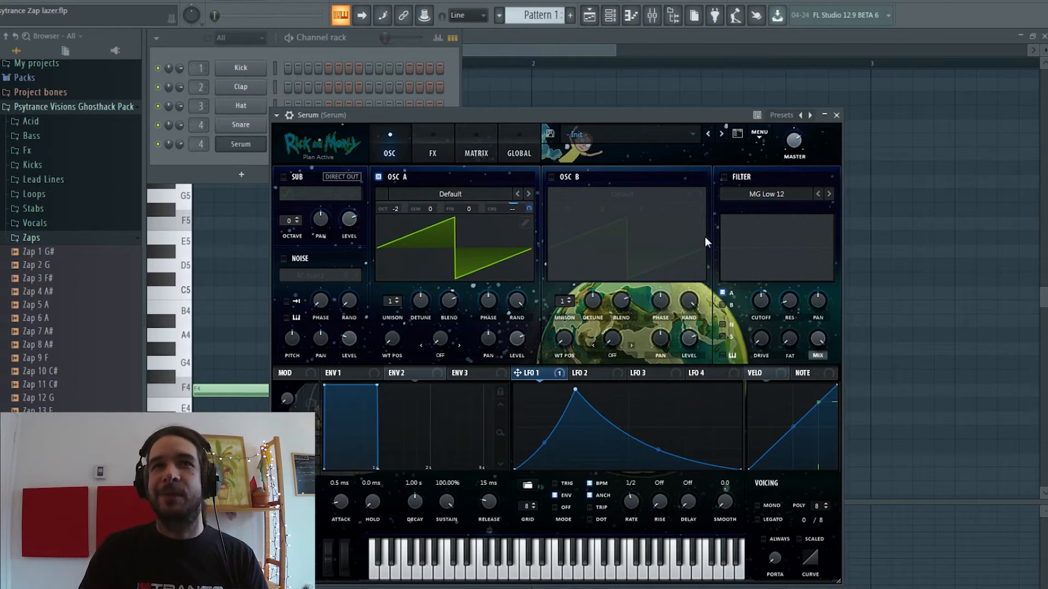
Step: Enable the filter as MG Low 18, adjust its cutoff, and set its drive to 26%
{"action": "left_click", "coordinate": [724, 178]}
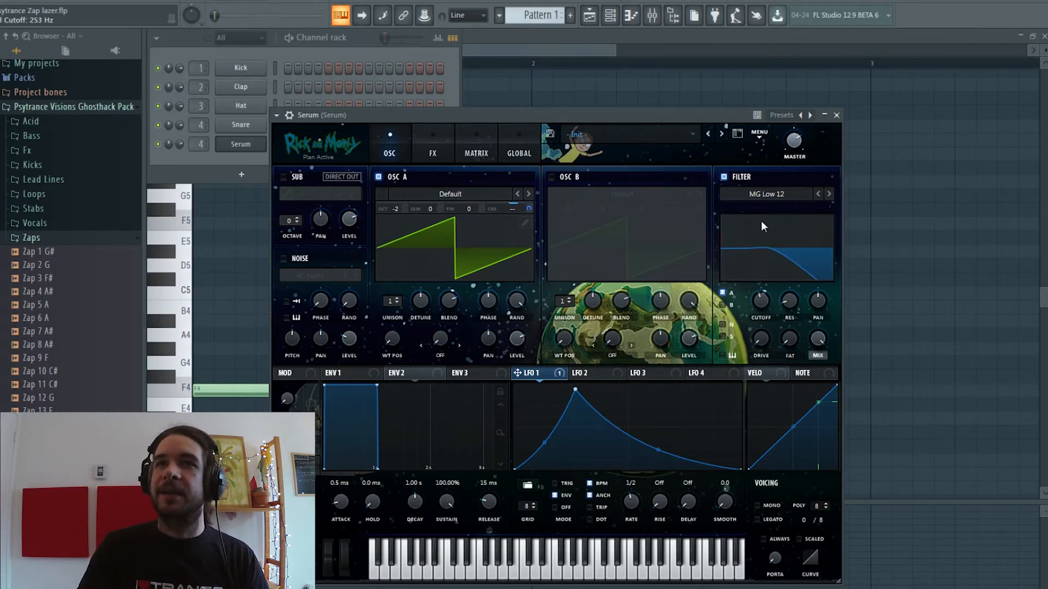
{"action": "left_click", "coordinate": [829, 194]}
{"action": "left_click_drag", "start_coordinate": [762, 299], "coordinate": [763, 288]}
{"action": "left_click_drag", "start_coordinate": [763, 340], "coordinate": [774, 299]}
{"action": "left_click_drag", "start_coordinate": [761, 338], "coordinate": [761, 349]}
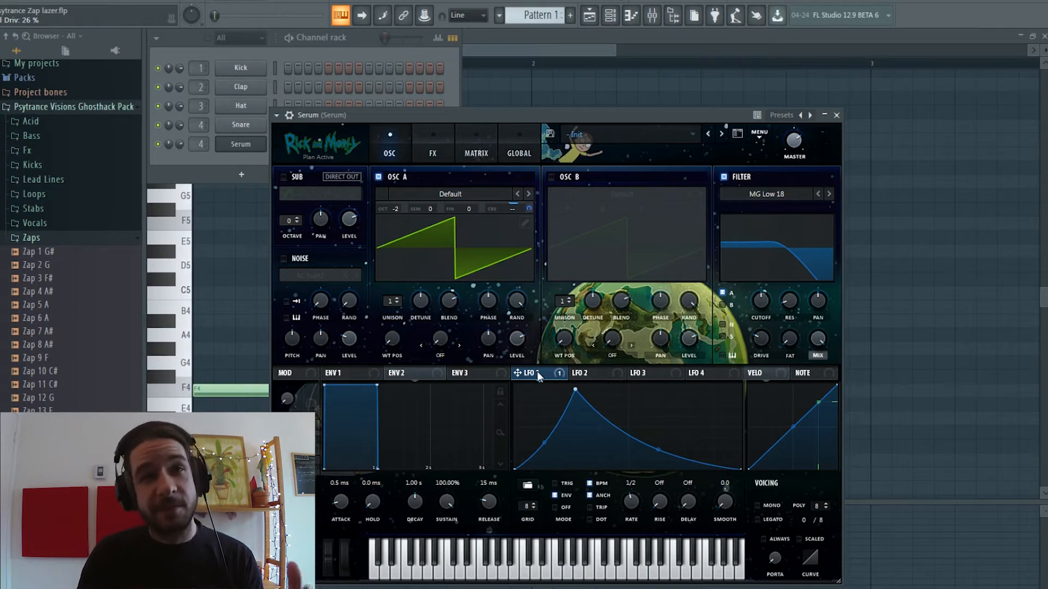
Step: Modulate the filter cutoff unidirectionally with LFO 1 and lower the base cutoff to about 75 Hz while auditioning
{"action": "left_click_drag", "start_coordinate": [517, 373], "coordinate": [760, 302]}
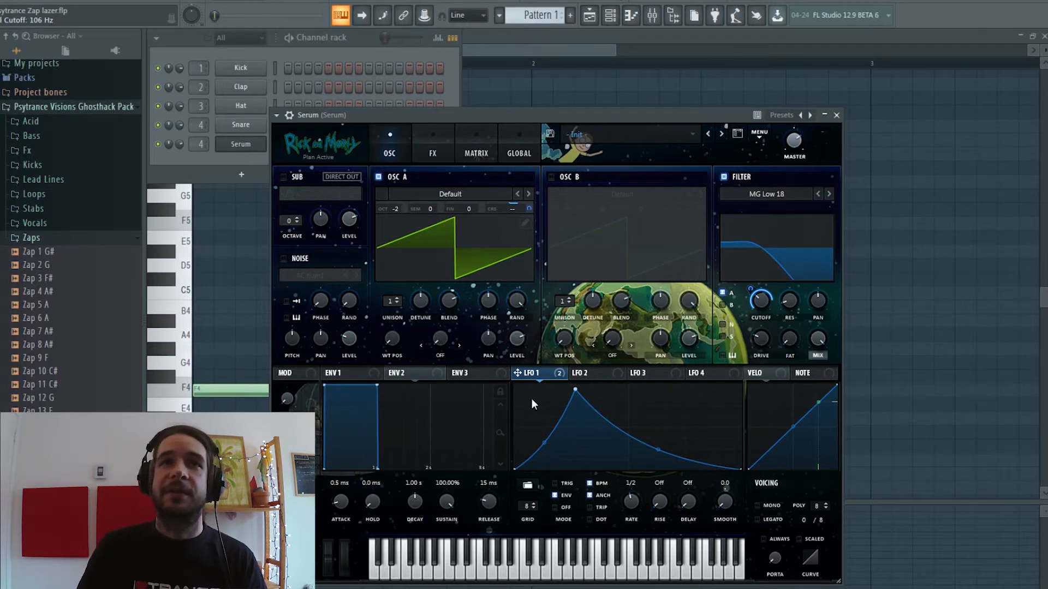
{"action": "left_click", "coordinate": [467, 151]}
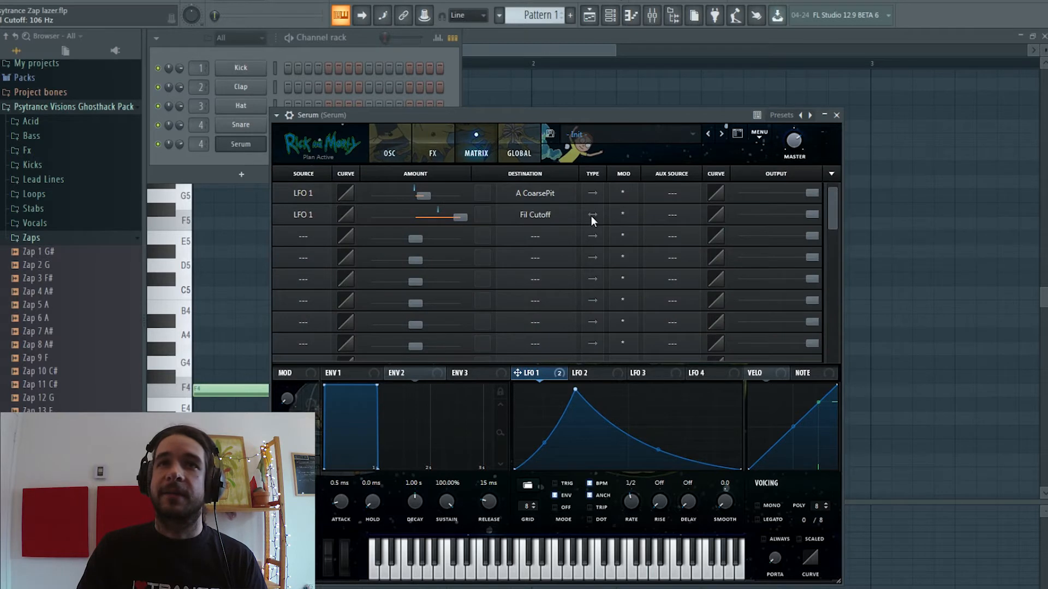
{"action": "left_click", "coordinate": [389, 153]}
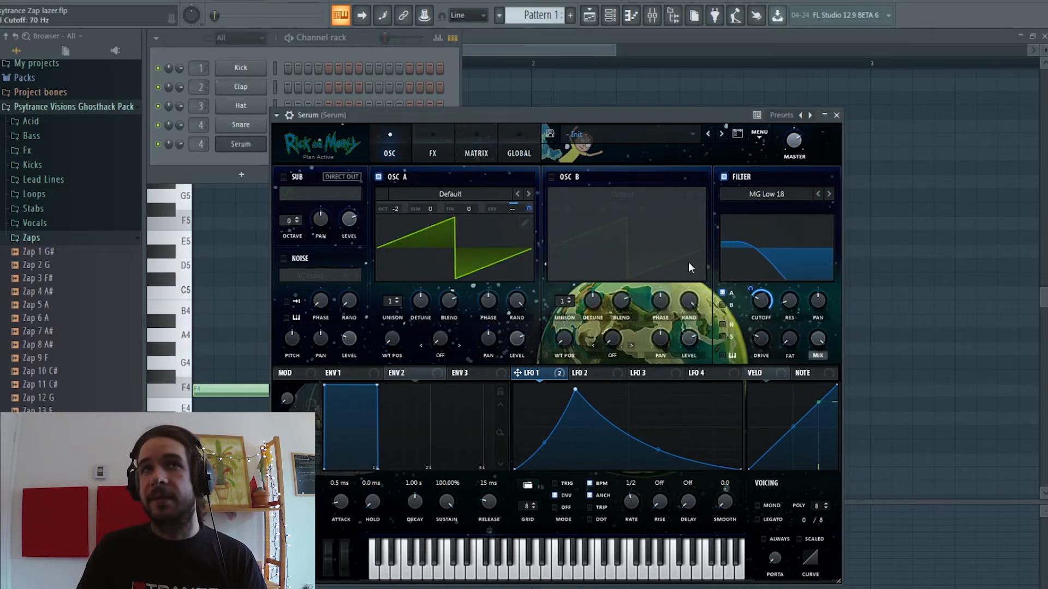
{"action": "key", "text": "space"}
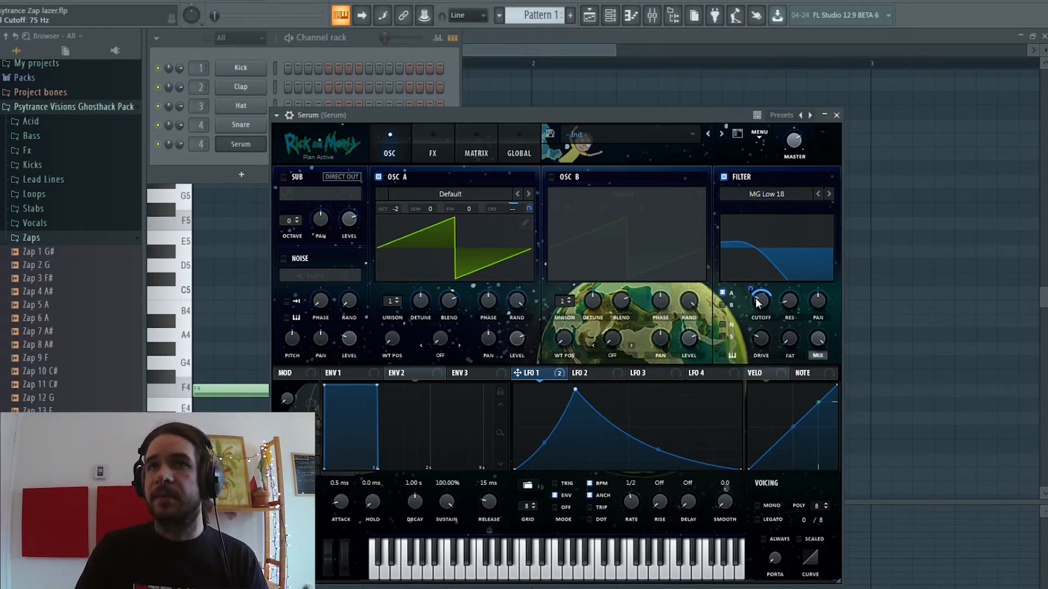
Step: Raise the filter resonance to 49% while auditioning the zap
{"action": "left_click_drag", "start_coordinate": [786, 300], "coordinate": [796, 262]}
{"action": "left_click_drag", "start_coordinate": [787, 305], "coordinate": [786, 306]}
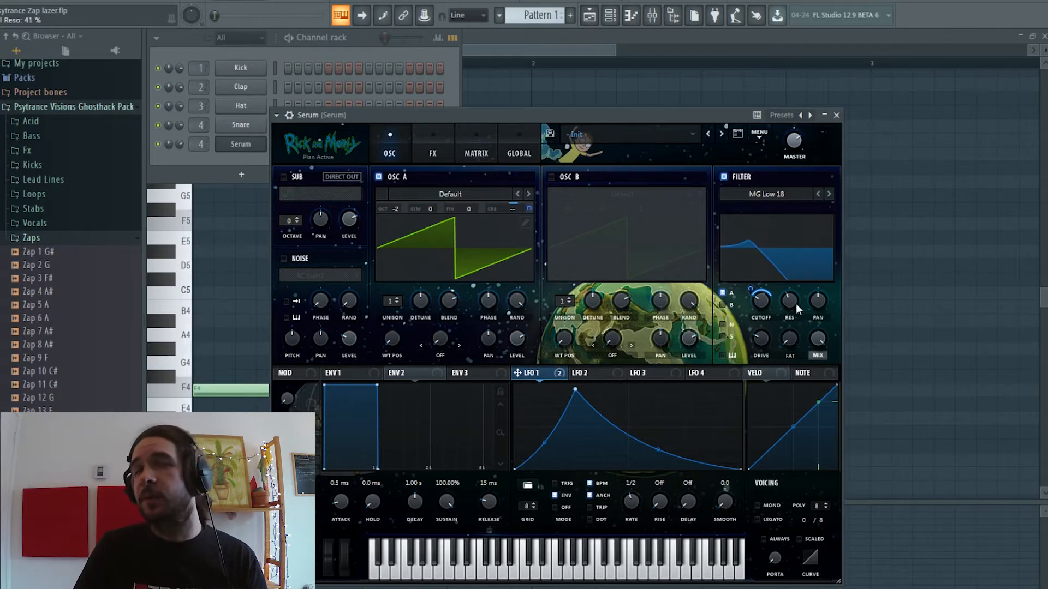
{"action": "left_click", "coordinate": [248, 1]}
{"action": "left_click_drag", "start_coordinate": [788, 304], "coordinate": [789, 295]}
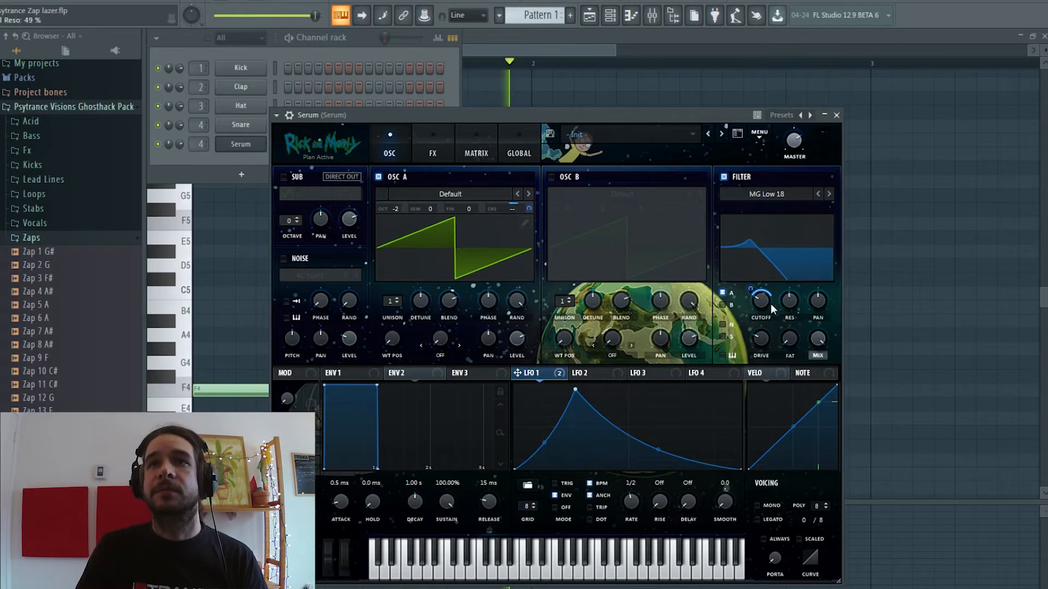
{"action": "mouse_move", "coordinate": [772, 309]}
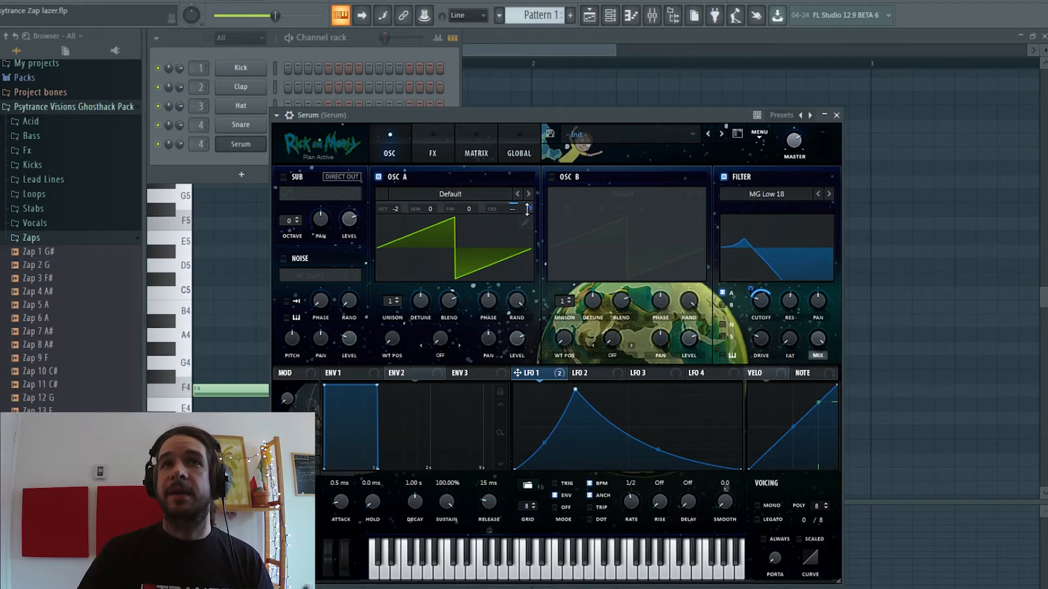
Step: Audition LFO 1's modulation of oscillator A's coarse pitch at 47, and set the amount to 36
{"action": "left_click_drag", "start_coordinate": [528, 209], "coordinate": [528, 206]}
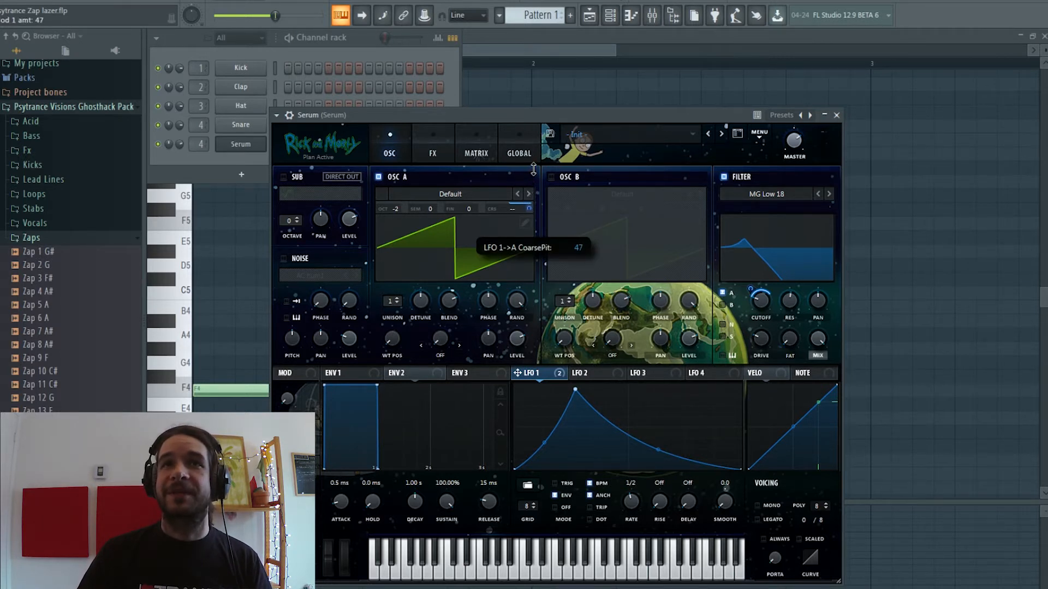
{"action": "left_click", "coordinate": [250, 2]}
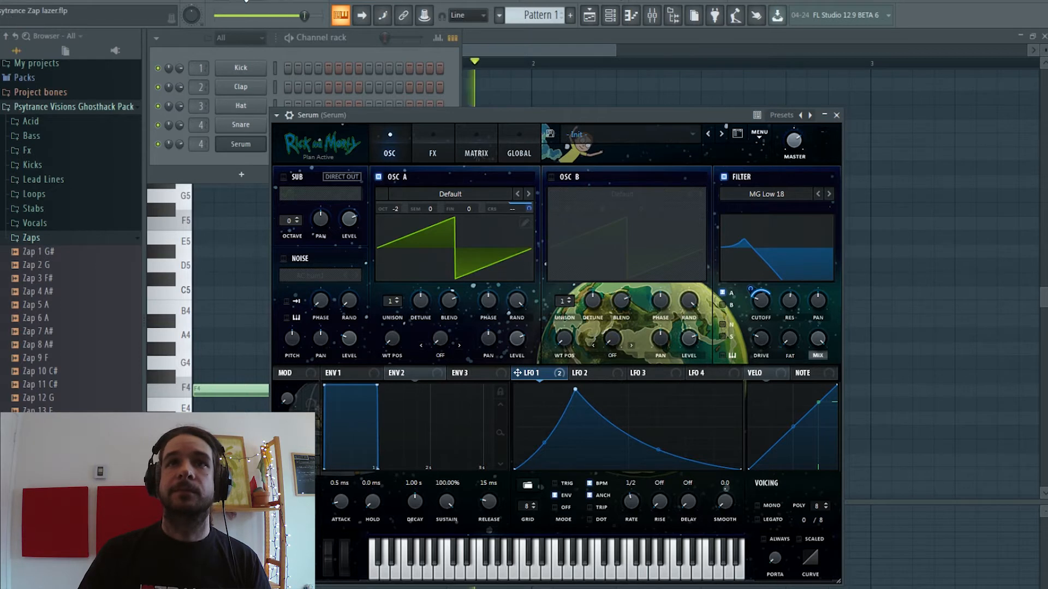
{"action": "left_click", "coordinate": [274, 4]}
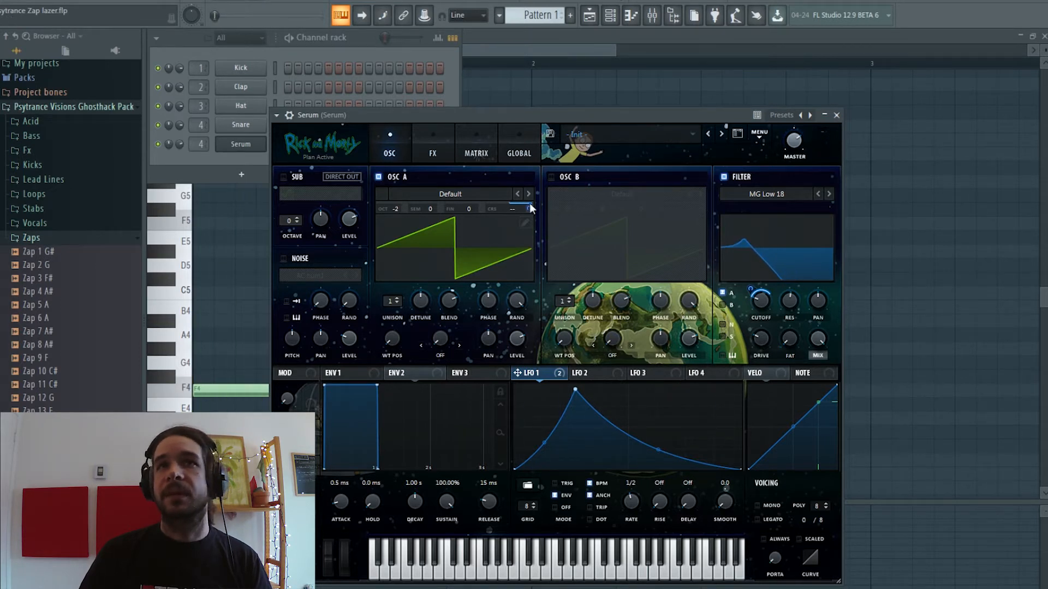
{"action": "left_click_drag", "start_coordinate": [528, 208], "coordinate": [531, 213]}
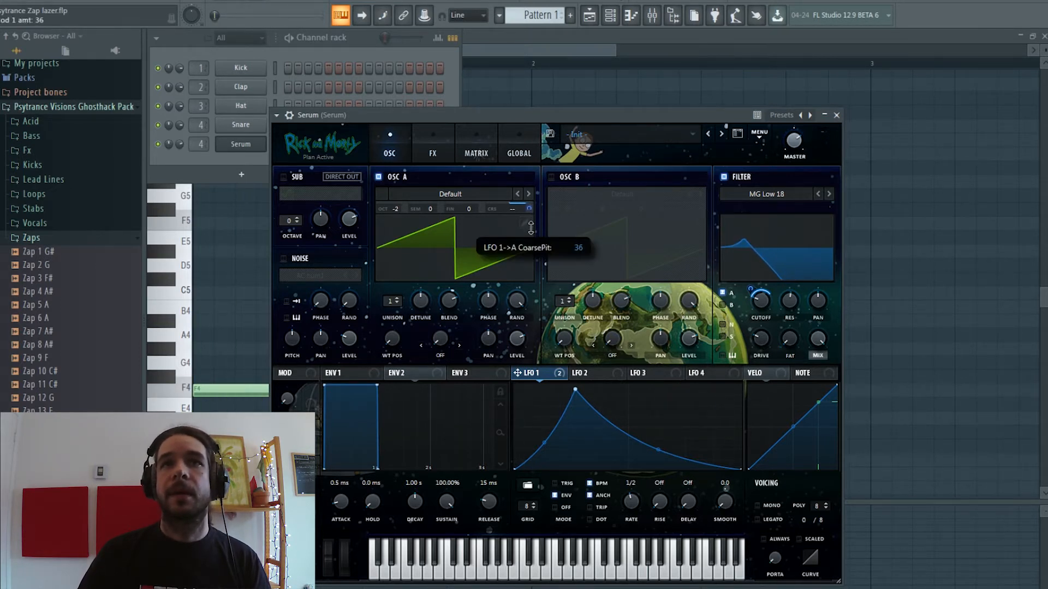
Step: Turn off LFO 1's BPM sync, slow its rate to 0.6 Hz, and reposition its curve peak while auditioning
{"action": "left_click", "coordinate": [245, 2]}
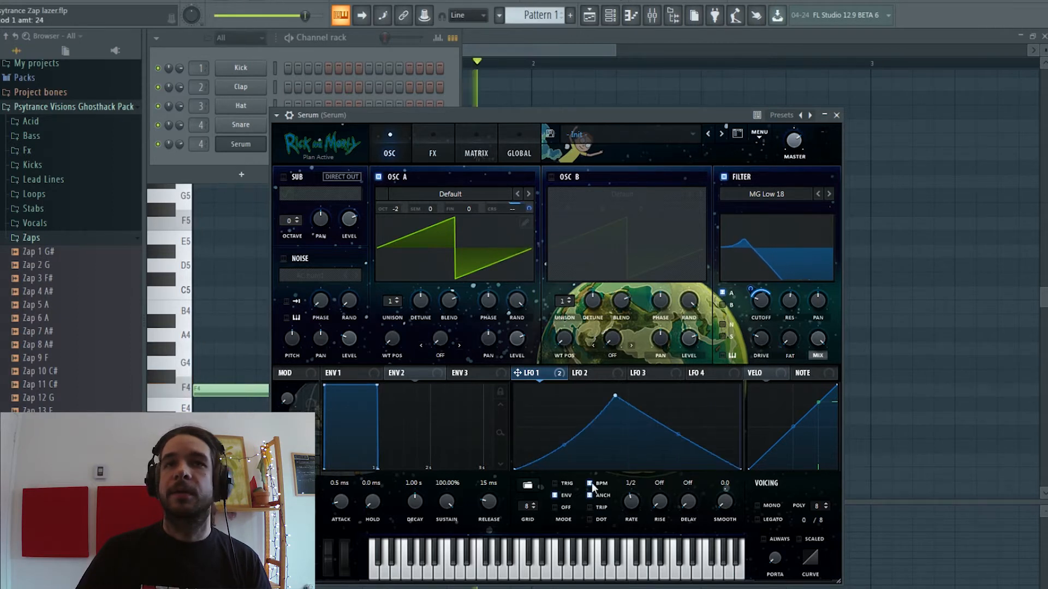
{"action": "left_click", "coordinate": [589, 484]}
{"action": "left_click", "coordinate": [246, 6]}
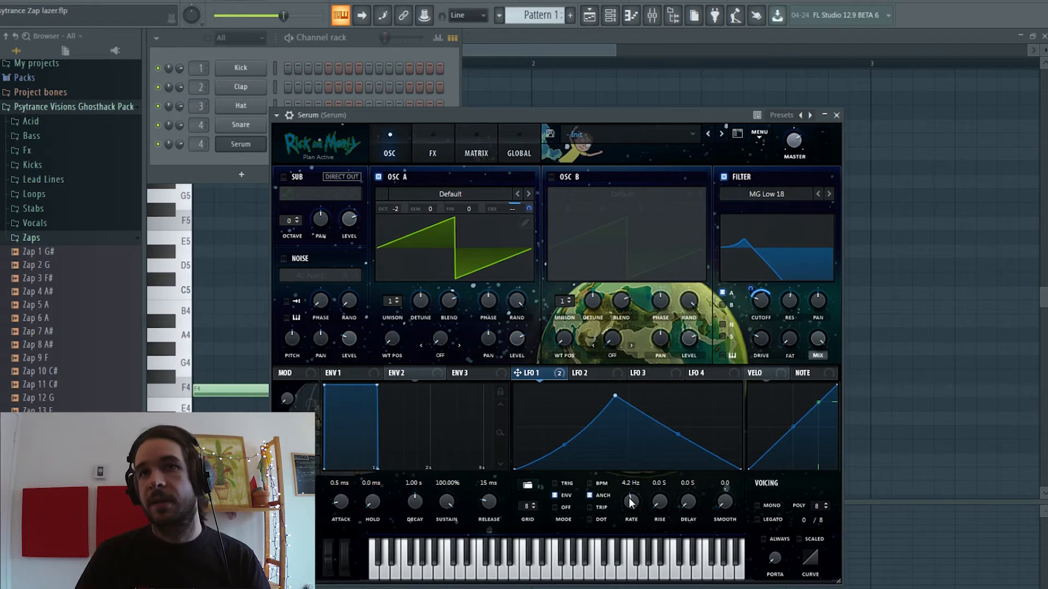
{"action": "left_click_drag", "start_coordinate": [615, 402], "coordinate": [605, 407]}
{"action": "left_click", "coordinate": [245, 3]}
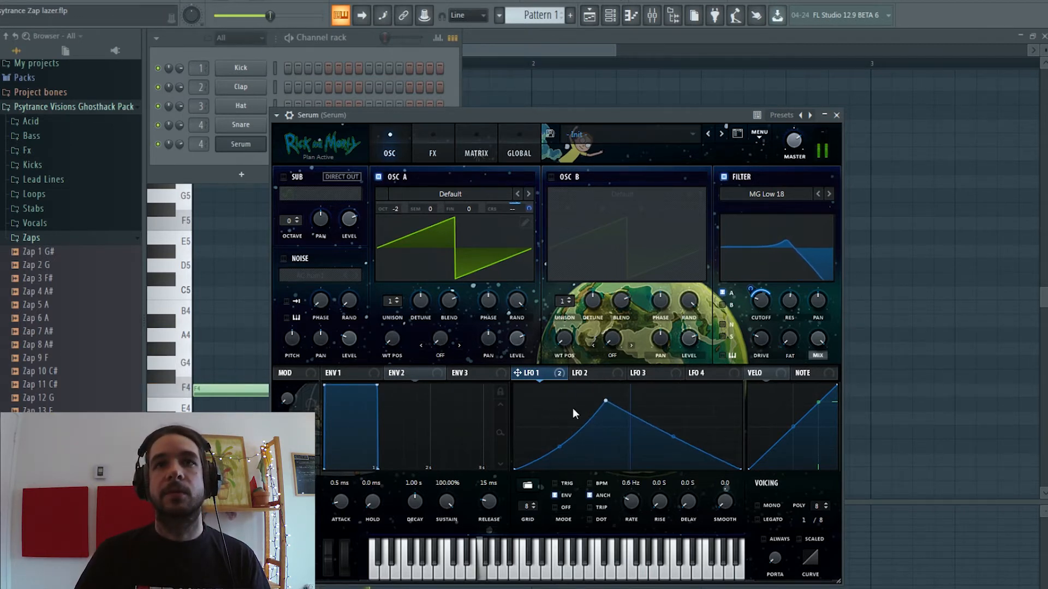
{"action": "left_click_drag", "start_coordinate": [606, 401], "coordinate": [577, 392]}
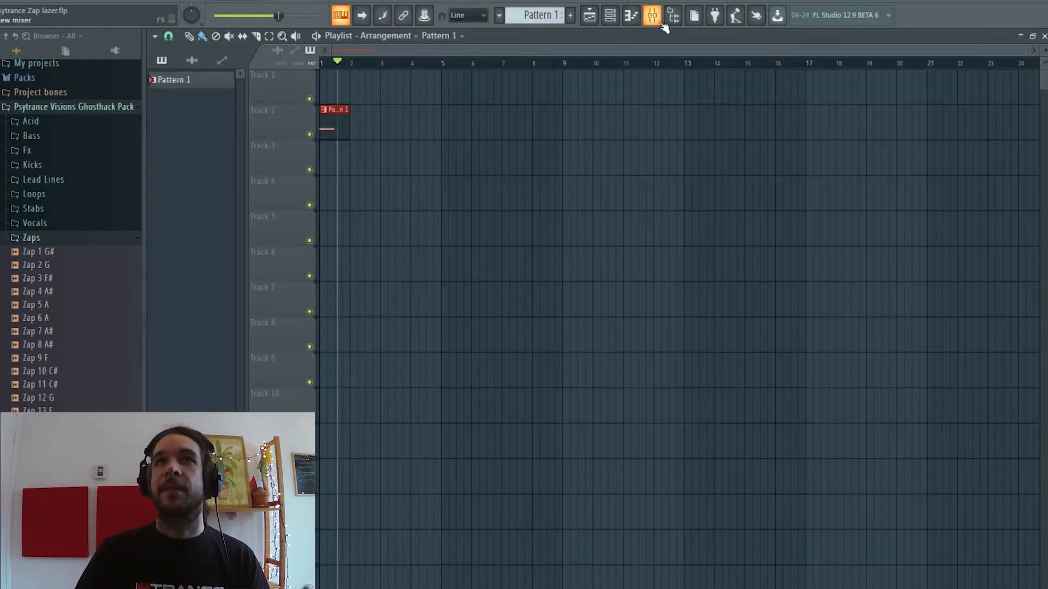
Step: Load Fruity Delay 3 into the first effect slot of the Serum mixer track
{"action": "left_click", "coordinate": [654, 20]}
{"action": "left_click", "coordinate": [949, 77]}
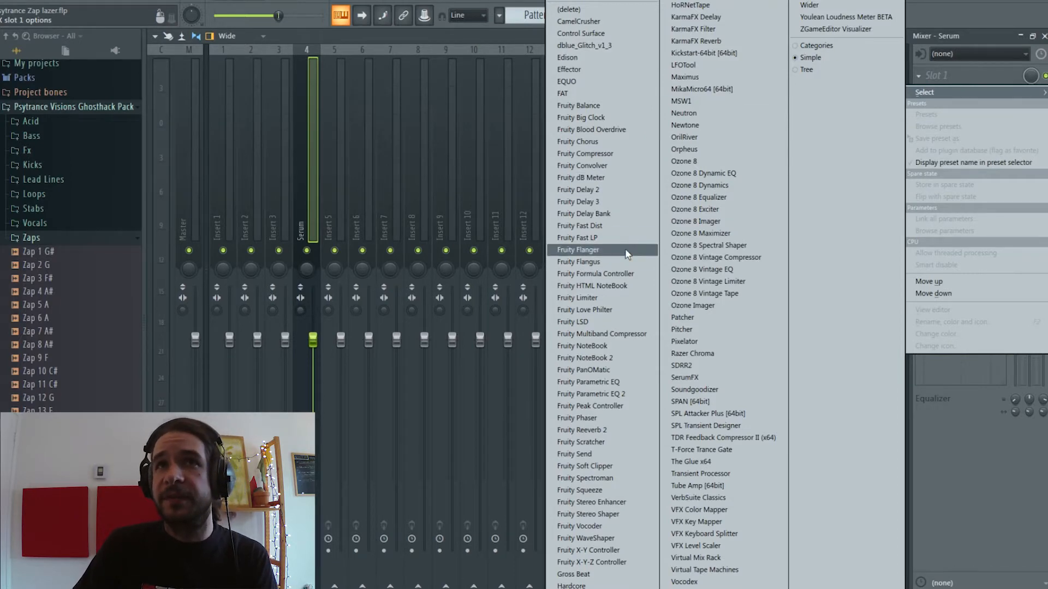
{"action": "left_click", "coordinate": [629, 200]}
{"action": "left_click_drag", "start_coordinate": [435, 129], "coordinate": [585, 182]}
{"action": "left_click", "coordinate": [593, 20]}
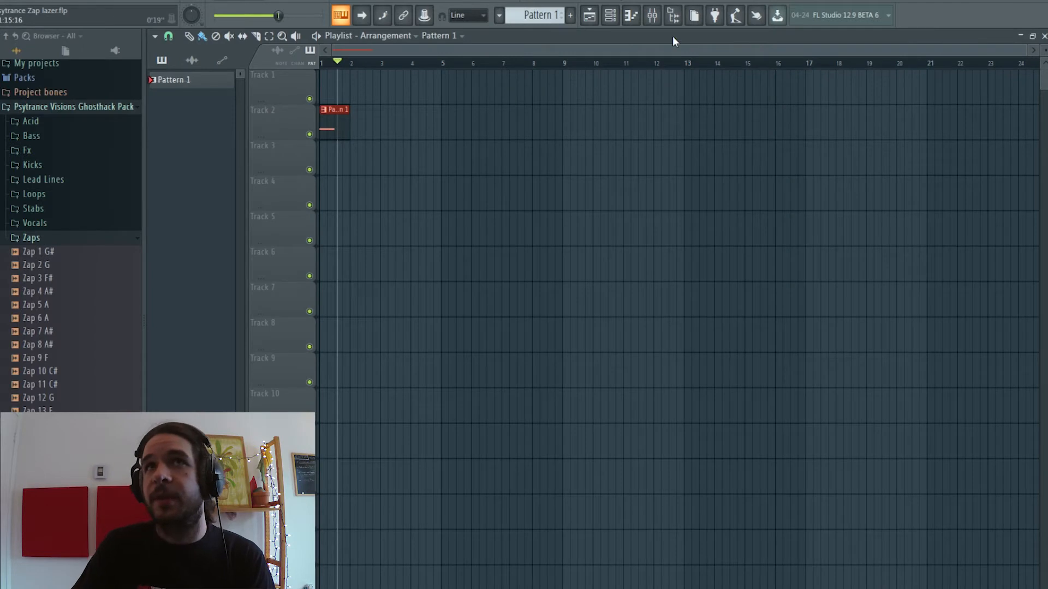
Step: Set the Serum track's delay to the ping pong model and adjust its feedback sample rate
{"action": "left_click", "coordinate": [652, 15]}
{"action": "left_click", "coordinate": [947, 76]}
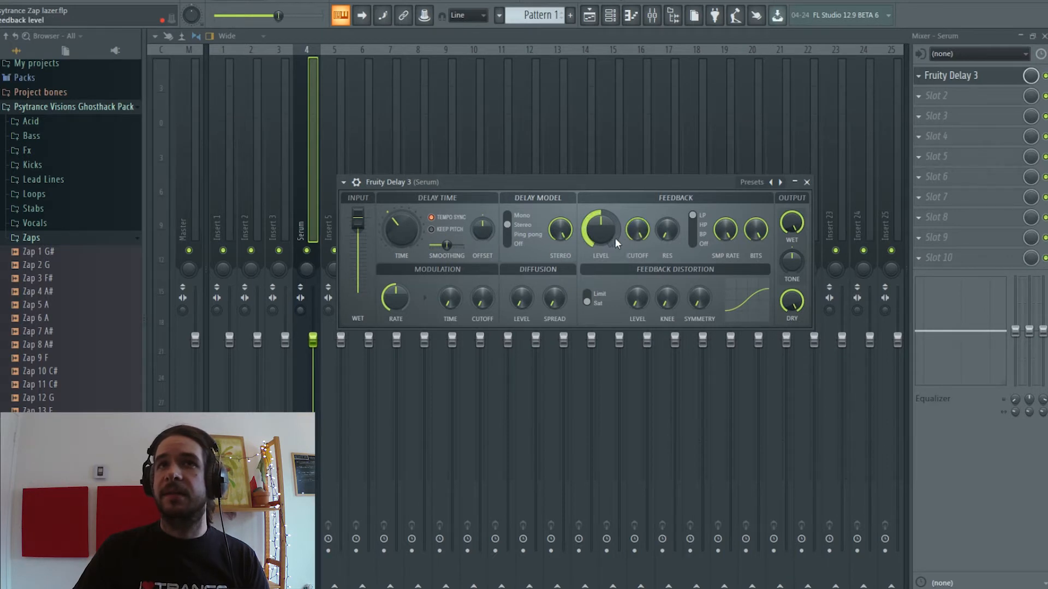
{"action": "left_click_drag", "start_coordinate": [725, 230], "coordinate": [725, 221]}
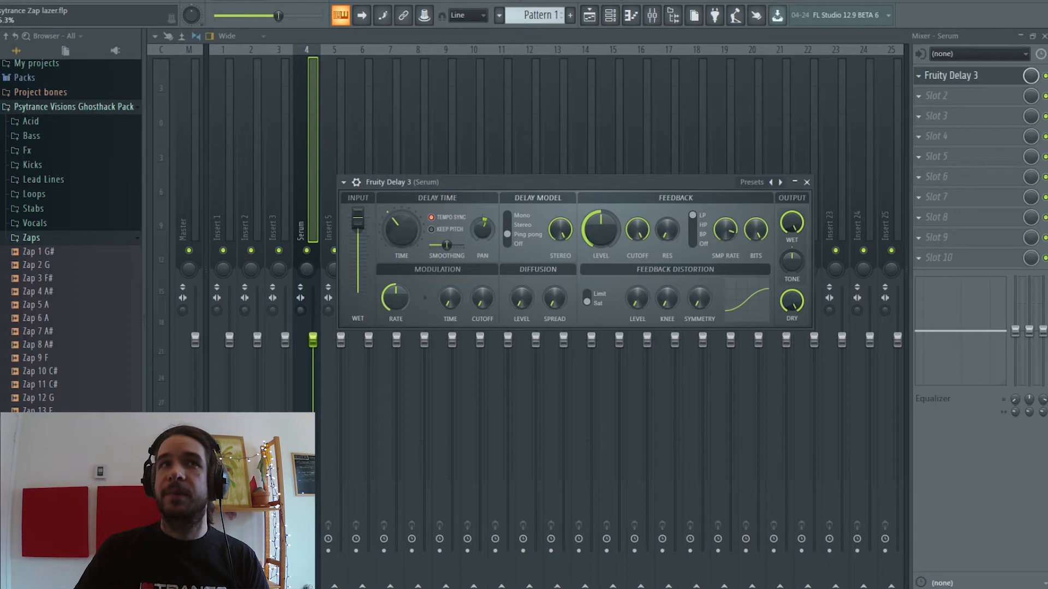
Step: Mark the playlist range from bar 1 to bar 9 and audition the delayed zap
{"action": "left_click", "coordinate": [590, 15]}
{"action": "left_click_drag", "start_coordinate": [562, 65], "coordinate": [321, 65]}
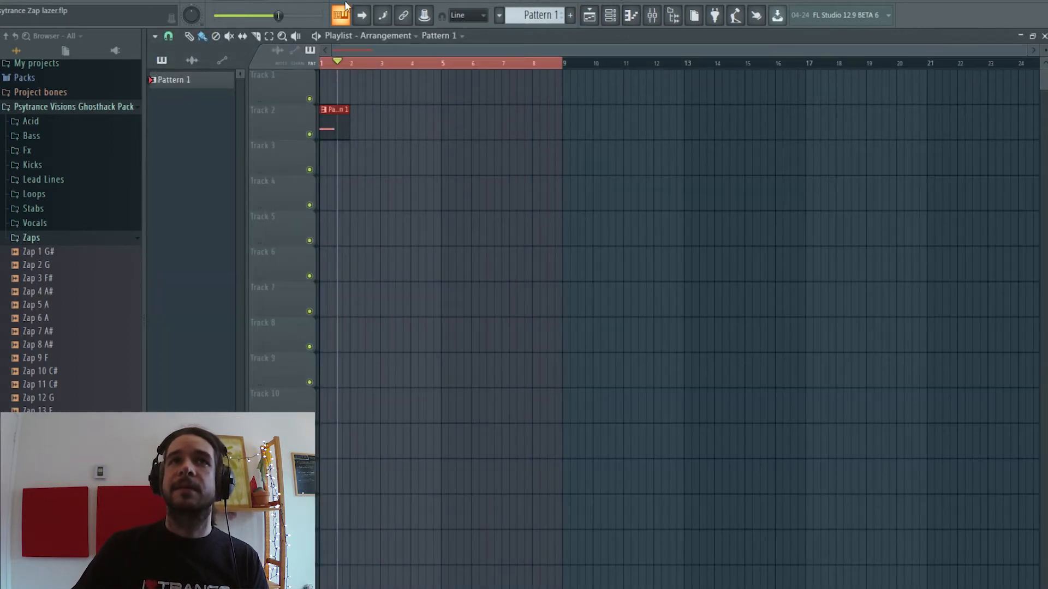
{"action": "left_click", "coordinate": [243, 1]}
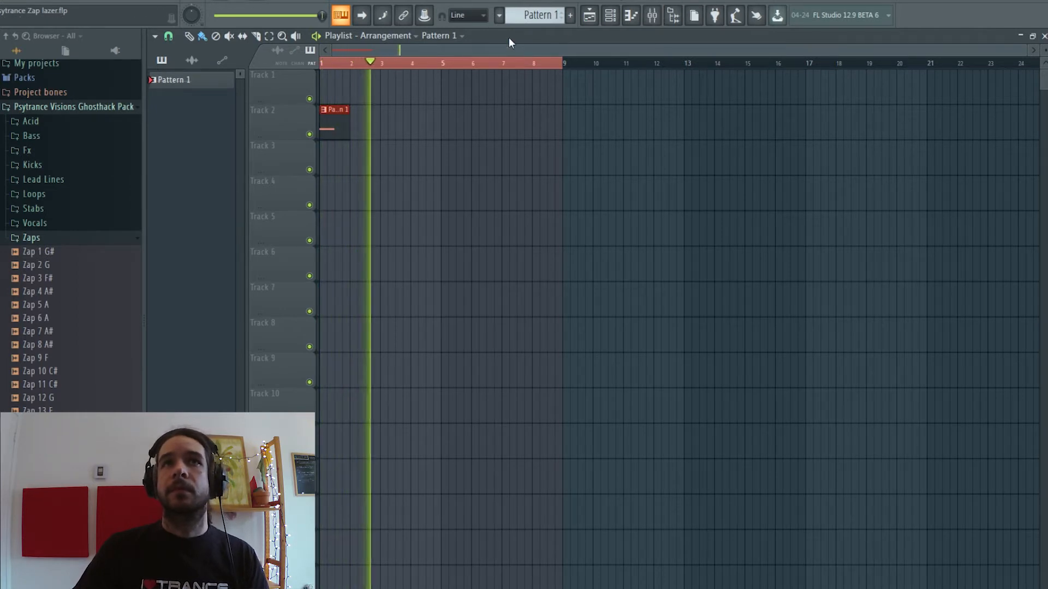
{"action": "key", "text": "space"}
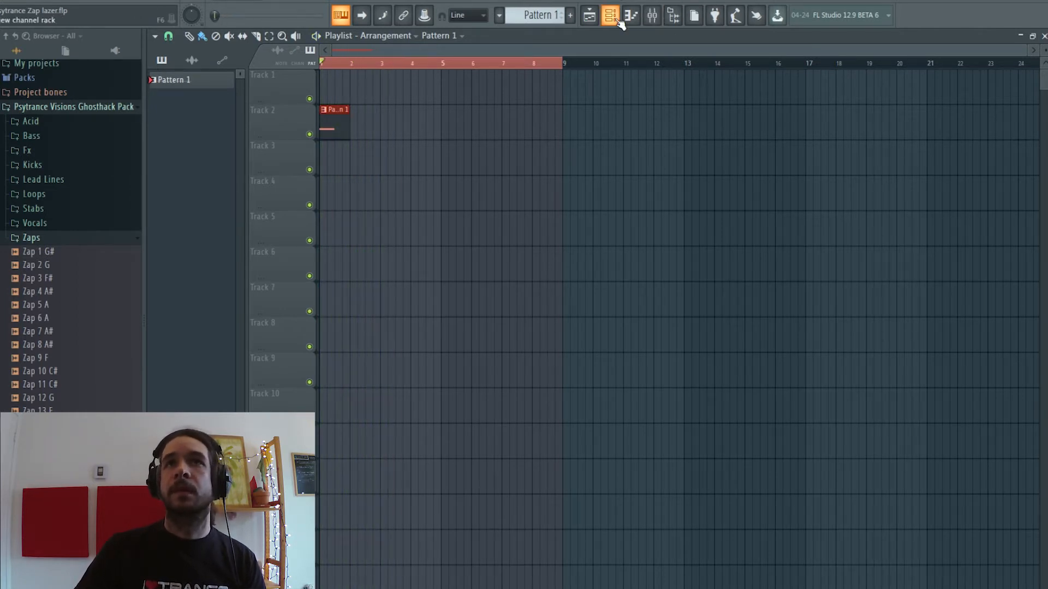
Step: Record the zap with Edison on the Serum mixer track and place the Zap 1 clip on playlist Track 3
{"action": "left_click", "coordinate": [610, 15]}
{"action": "left_click", "coordinate": [659, 20]}
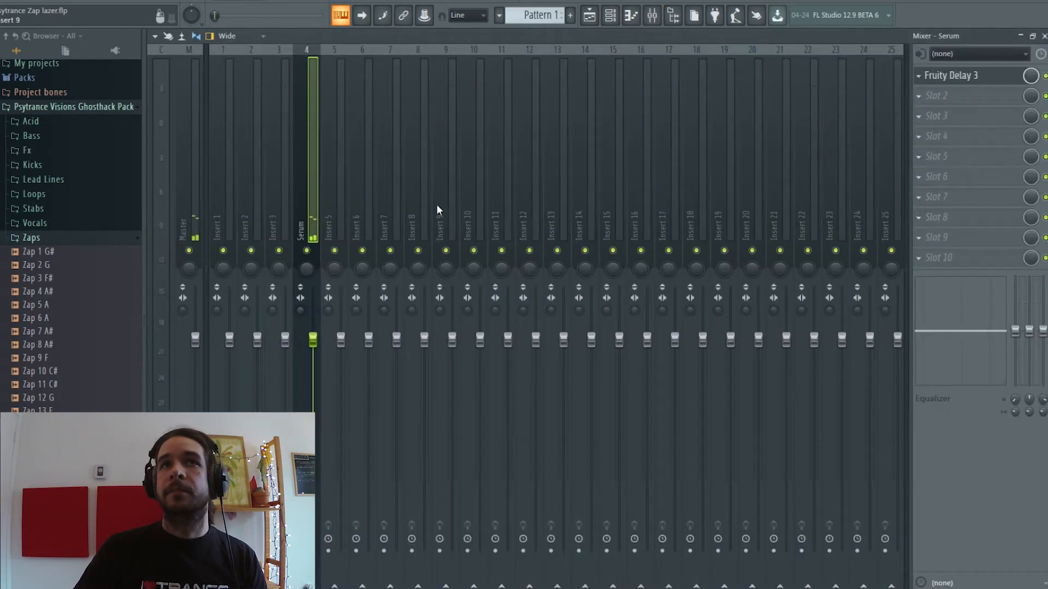
{"action": "left_click", "coordinate": [949, 96]}
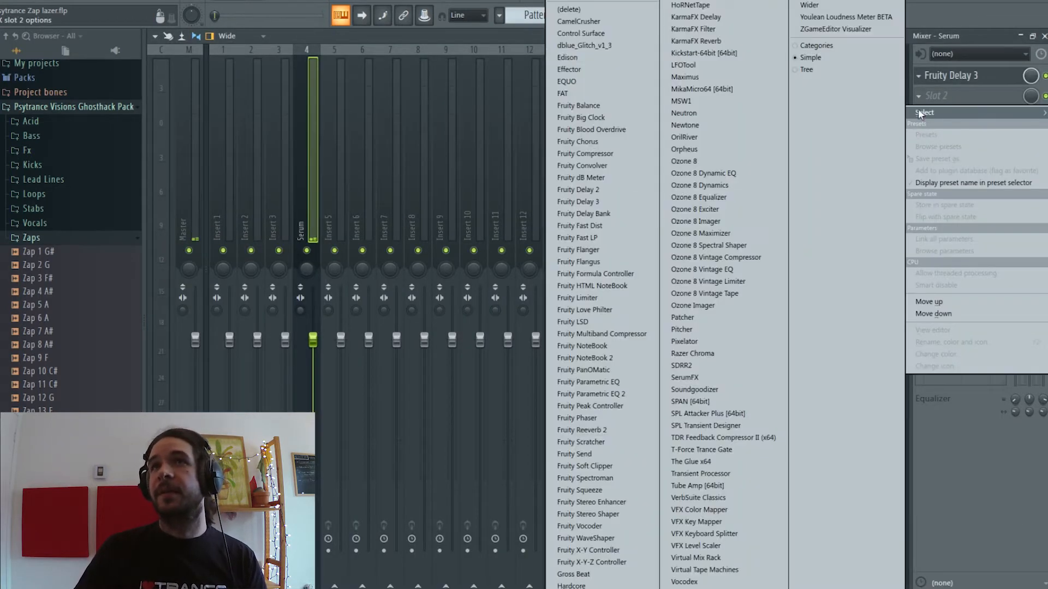
{"action": "left_click", "coordinate": [480, 37]}
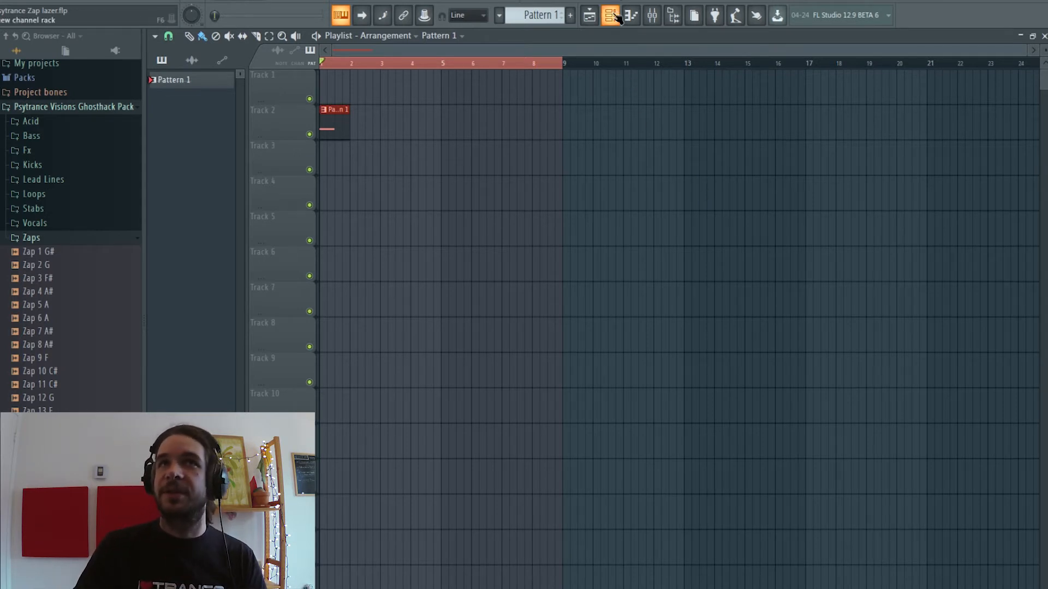
{"action": "left_click", "coordinate": [615, 15]}
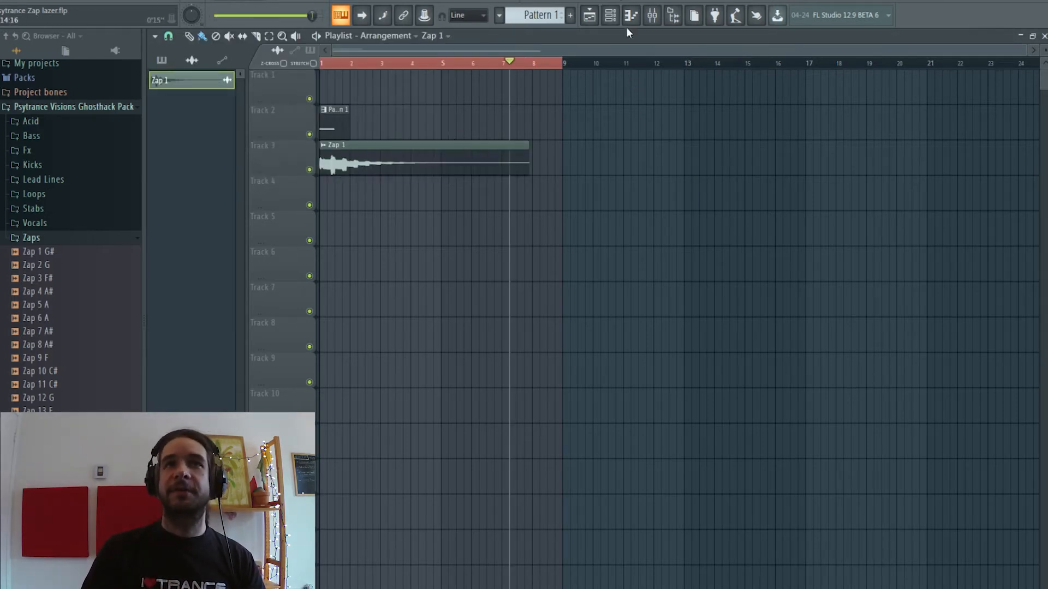
Step: Reopen Serum and reshape LFO 1 into a broad convex arch peaking at full height near the middle
{"action": "left_click", "coordinate": [610, 15]}
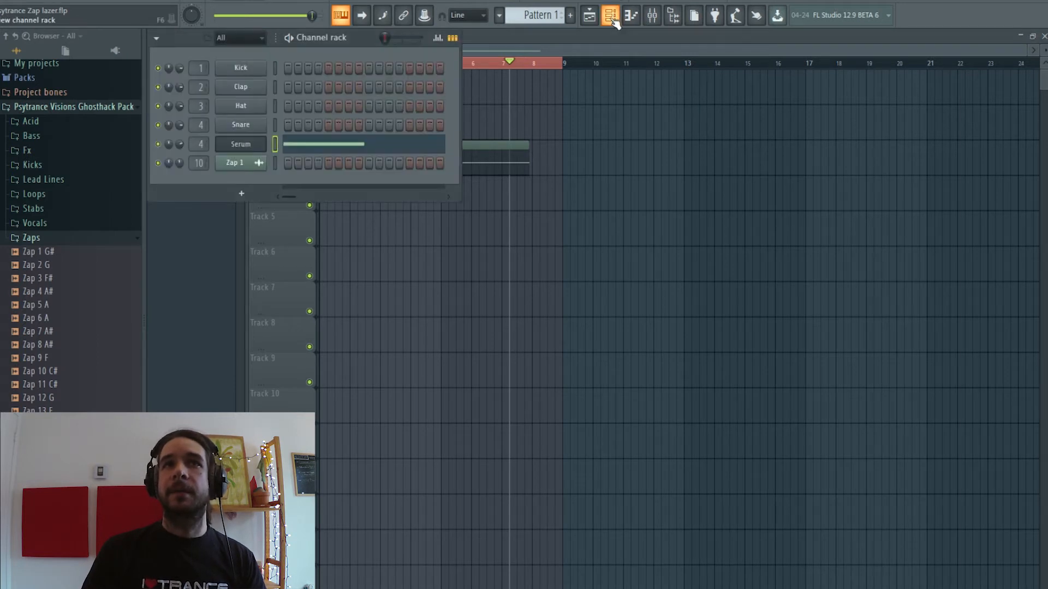
{"action": "left_click", "coordinate": [240, 144]}
{"action": "left_click_drag", "start_coordinate": [580, 390], "coordinate": [600, 382]}
{"action": "left_click_drag", "start_coordinate": [559, 442], "coordinate": [559, 415]}
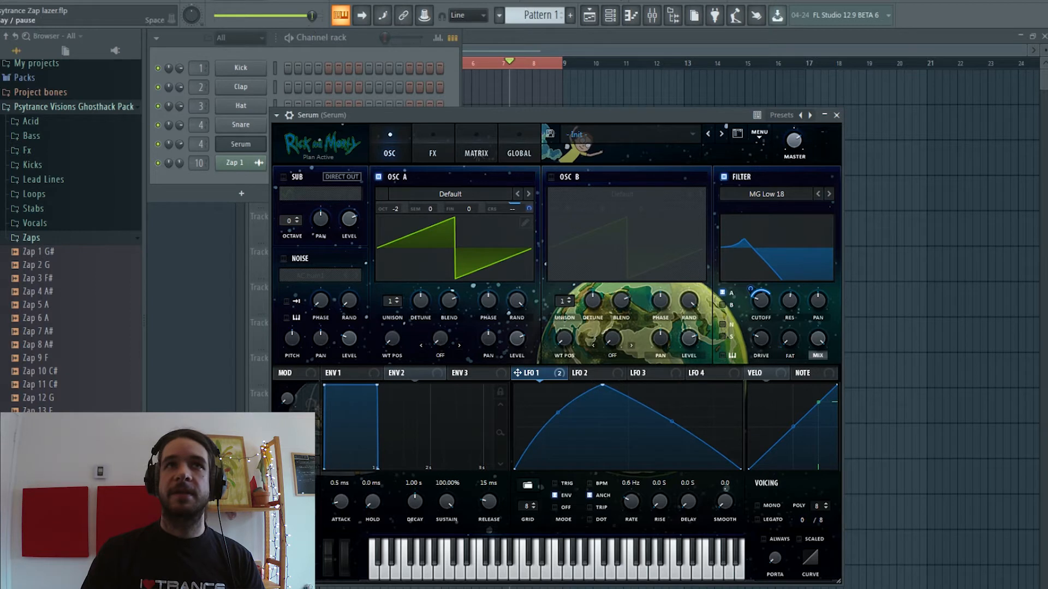
{"action": "left_click_drag", "start_coordinate": [602, 385], "coordinate": [636, 377]}
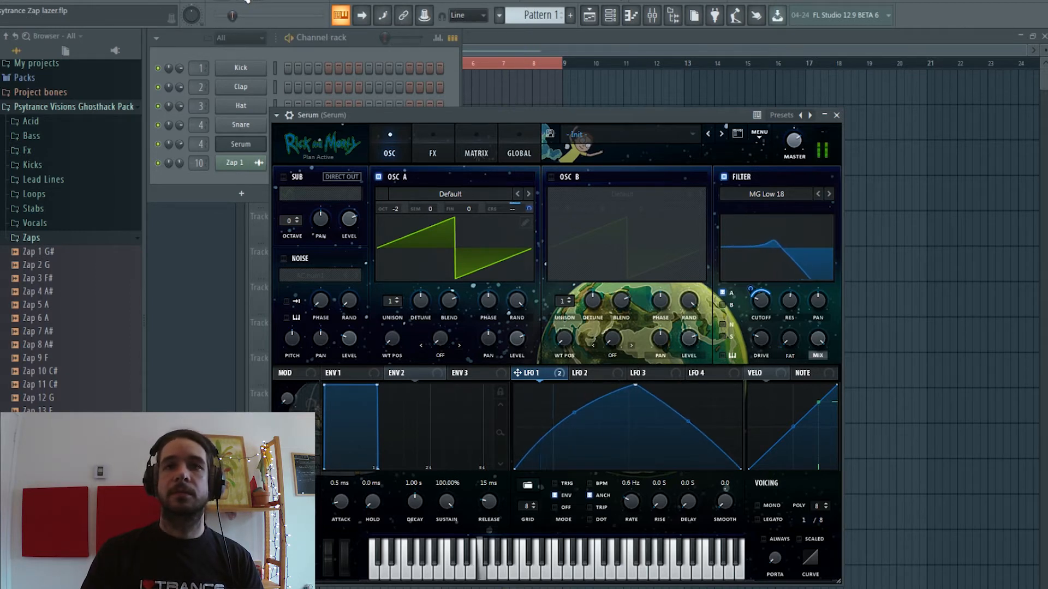
Step: Add an early peak point to LFO 1 and move the former peak down into a low, slowly falling tail
{"action": "double_click", "coordinate": [546, 397]}
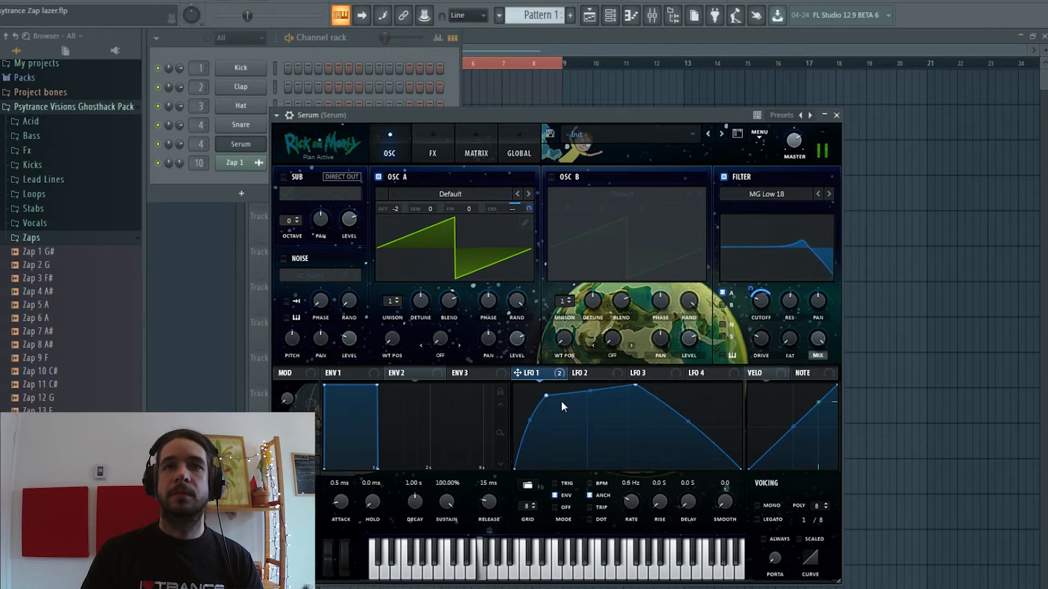
{"action": "left_click_drag", "start_coordinate": [636, 386], "coordinate": [568, 462]}
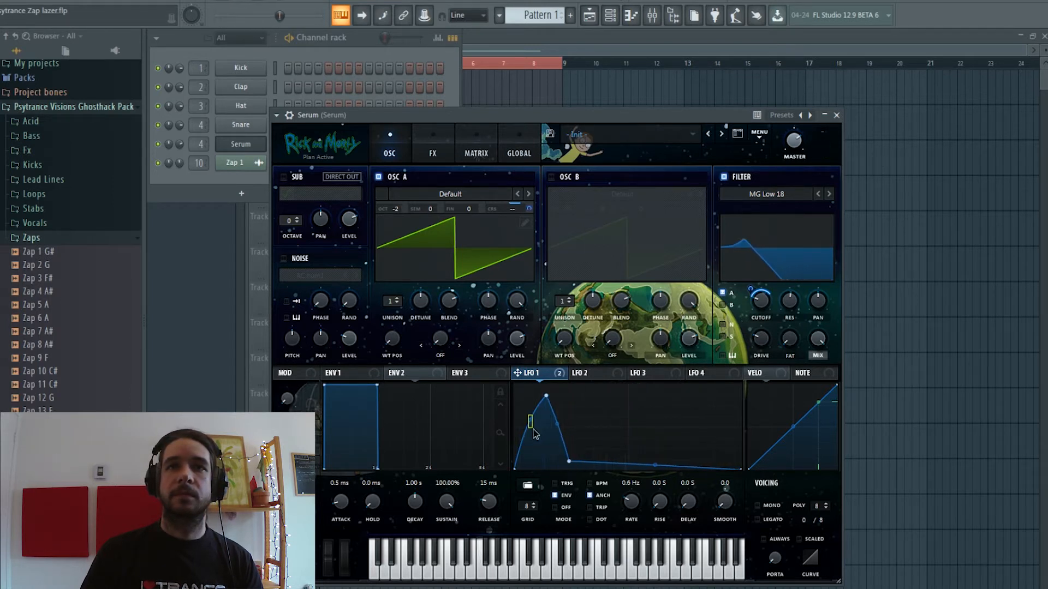
{"action": "left_click_drag", "start_coordinate": [555, 425], "coordinate": [558, 410]}
{"action": "left_click_drag", "start_coordinate": [569, 461], "coordinate": [579, 449]}
Step: Raise the base filter cutoff and save the project
{"action": "left_click_drag", "start_coordinate": [760, 301], "coordinate": [773, 286]}
{"action": "key", "text": "ctrl+s"}
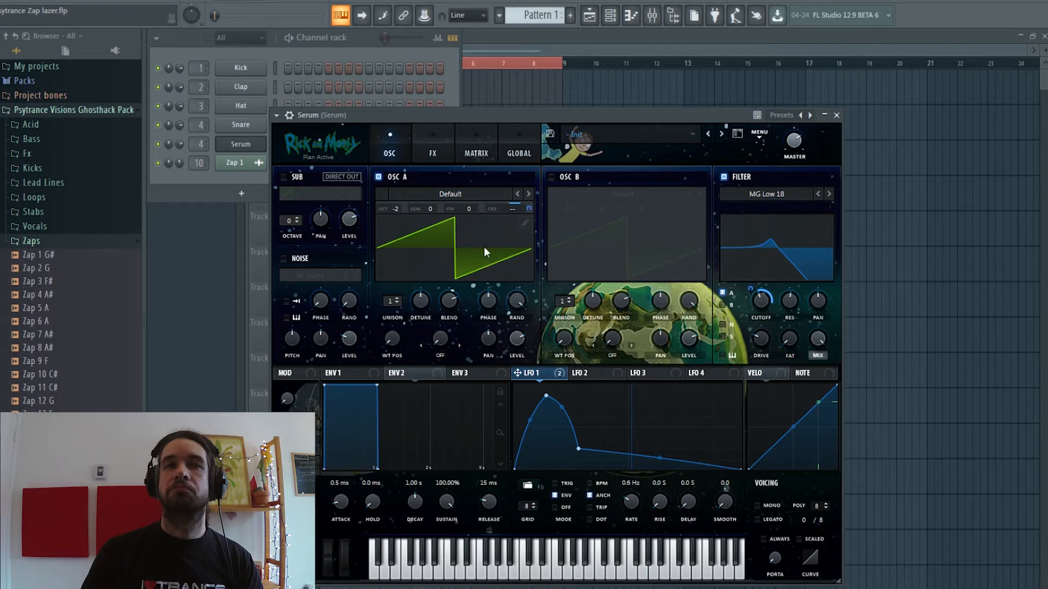
Step: Record the reshaped zap as Zap 1_2 on playlist Track 4, and audition Zap 1 with Track 3 soloed
{"action": "left_click", "coordinate": [654, 16]}
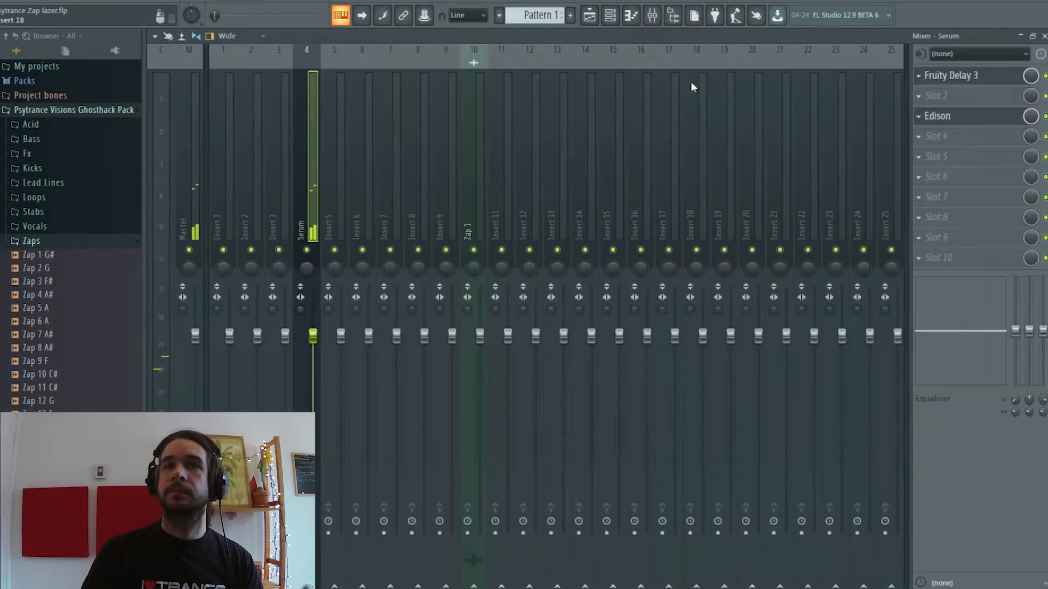
{"action": "right_click", "coordinate": [314, 170]}
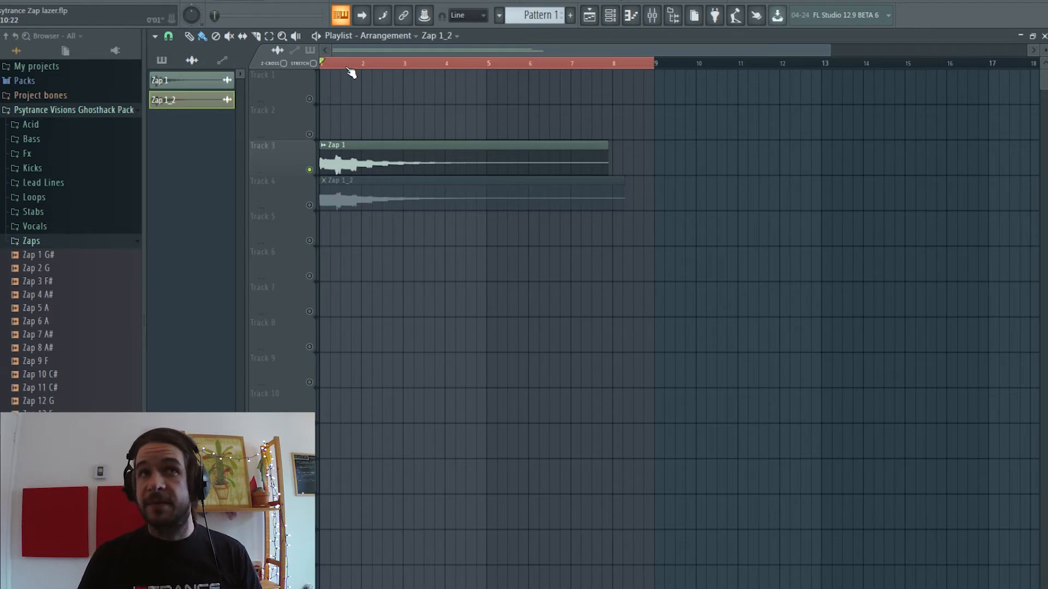
{"action": "key", "text": "space"}
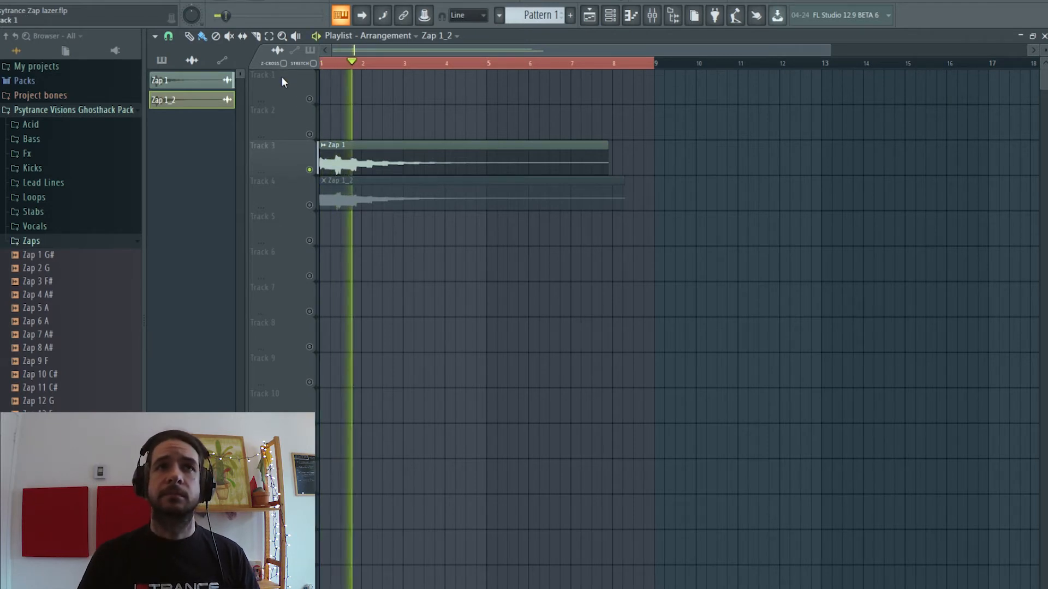
{"action": "key", "text": "space"}
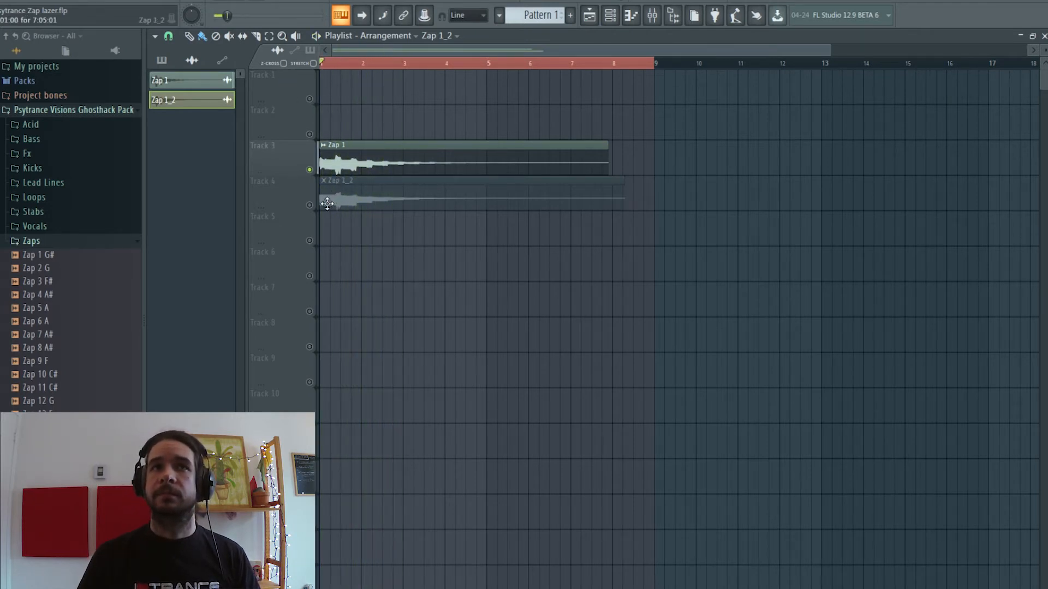
Step: Solo playlist Track 4 and audition the Zap 1_2 clip
{"action": "right_click", "coordinate": [321, 211]}
{"action": "right_click", "coordinate": [309, 205]}
{"action": "key", "text": "space"}
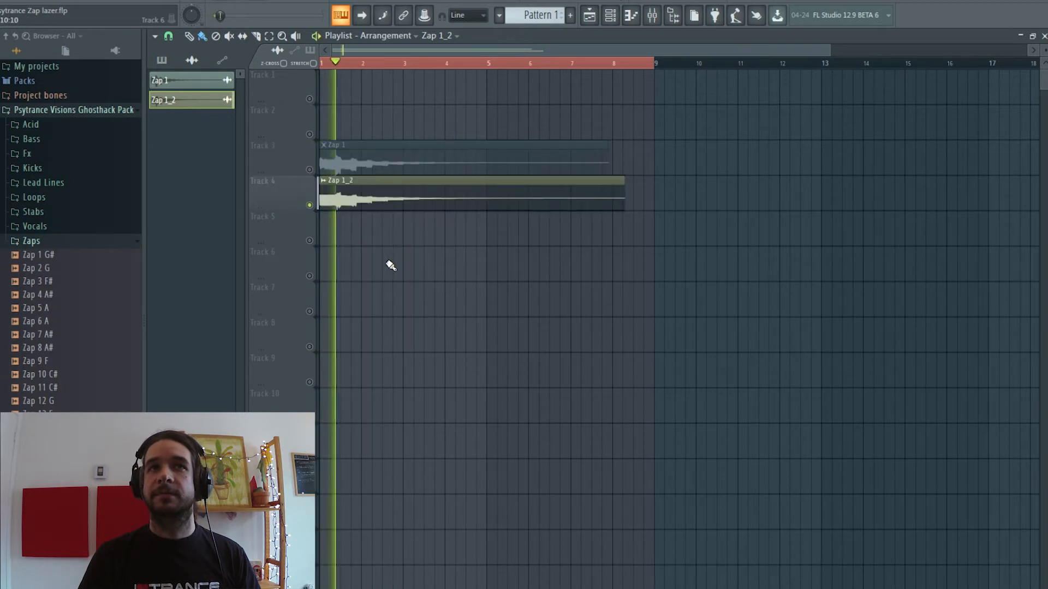
Step: Show all channels in the channel rack and open the Serum instrument
{"action": "left_click", "coordinate": [631, 16]}
{"action": "left_click", "coordinate": [609, 16]}
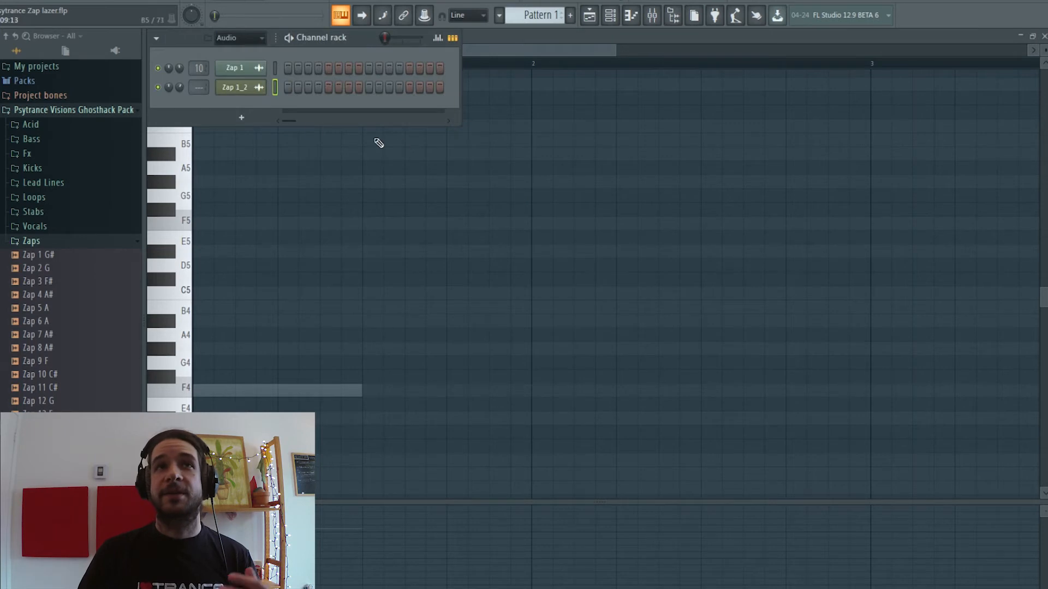
{"action": "left_click", "coordinate": [262, 37]}
{"action": "left_click", "coordinate": [229, 52]}
{"action": "left_click", "coordinate": [241, 144]}
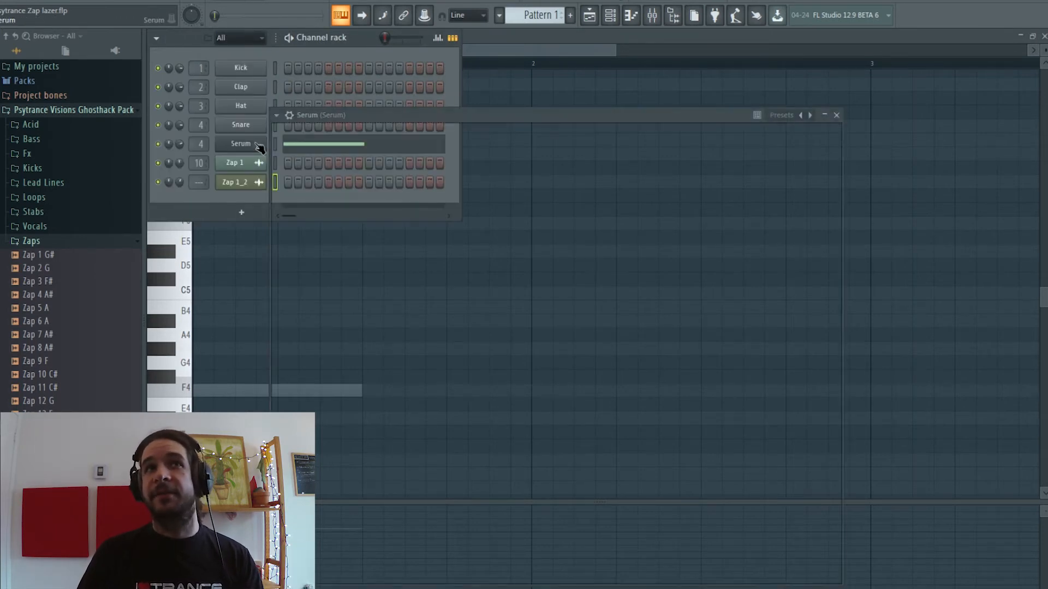
{"action": "left_click", "coordinate": [589, 16]}
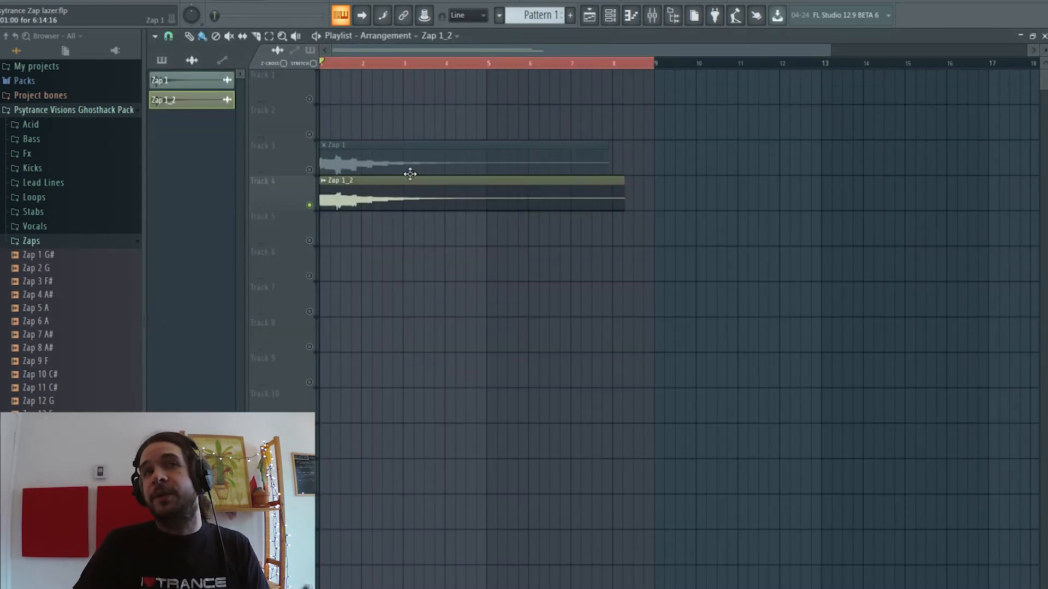
{"action": "left_click_drag", "start_coordinate": [410, 180], "coordinate": [348, 197]}
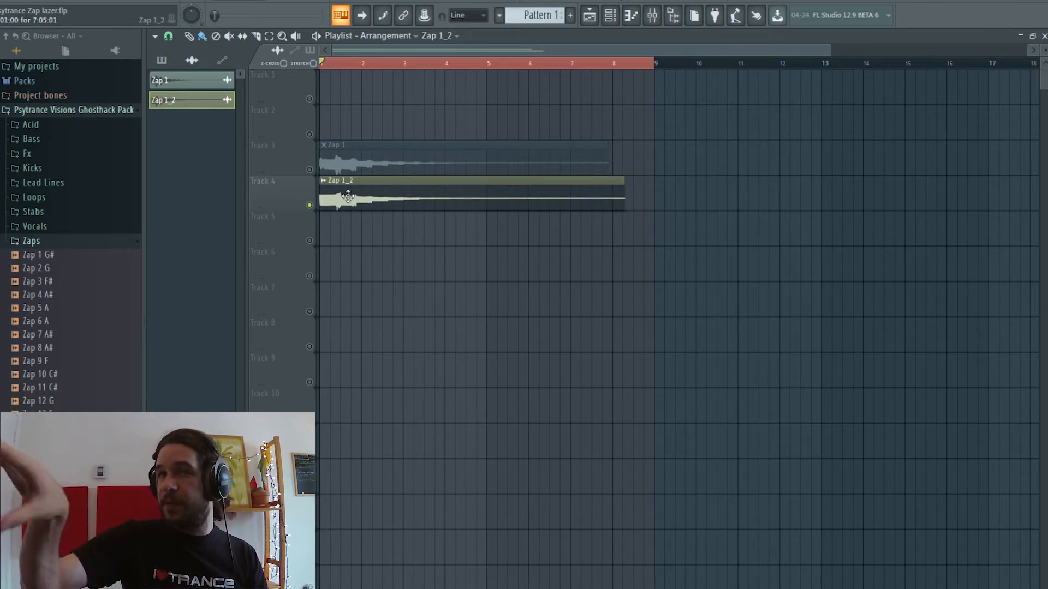
Step: Reopen the Serum instrument from the channel rack and change its filter type to Band 24
{"action": "left_click", "coordinate": [631, 19]}
{"action": "left_click", "coordinate": [610, 15]}
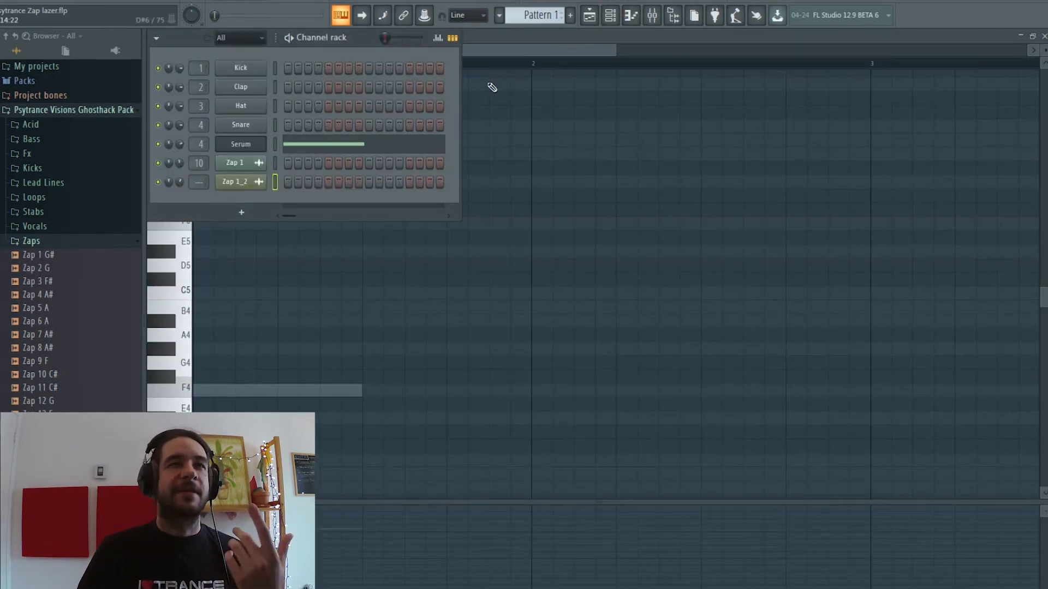
{"action": "left_click", "coordinate": [259, 146]}
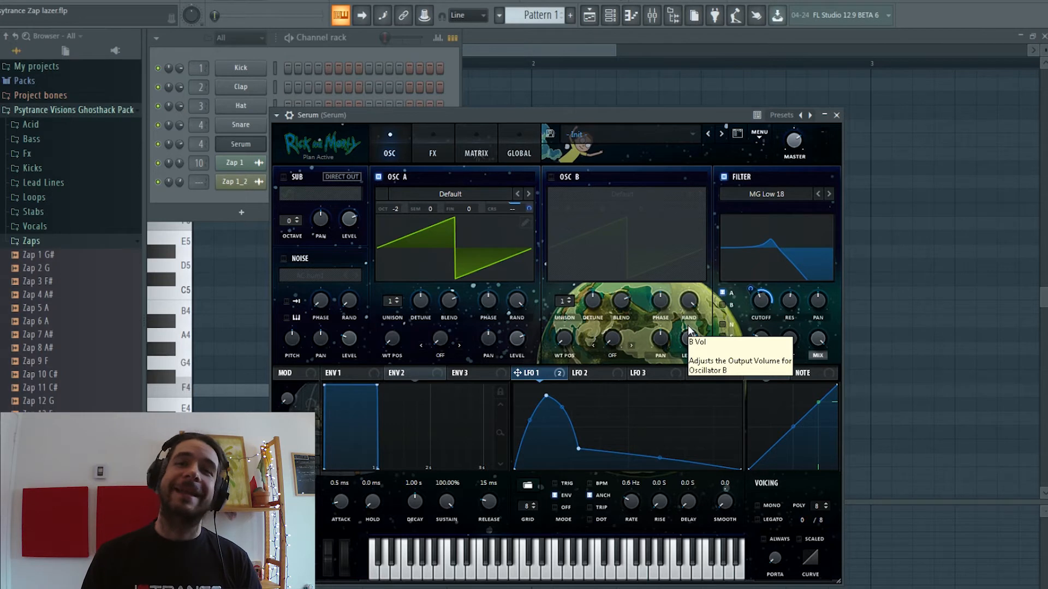
{"action": "left_click", "coordinate": [795, 193]}
{"action": "mouse_move", "coordinate": [761, 208]}
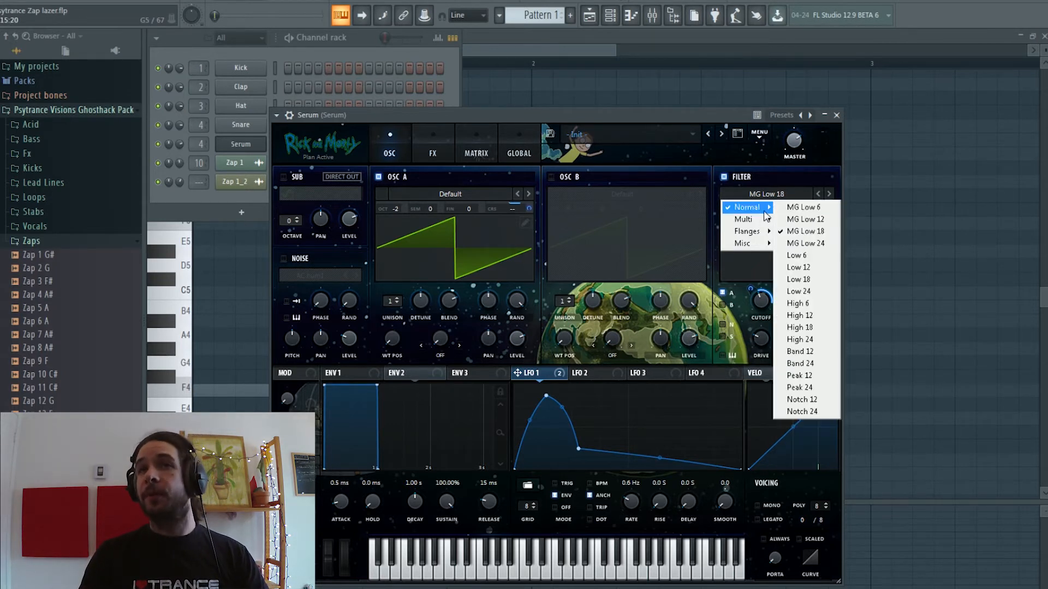
{"action": "left_click", "coordinate": [823, 363]}
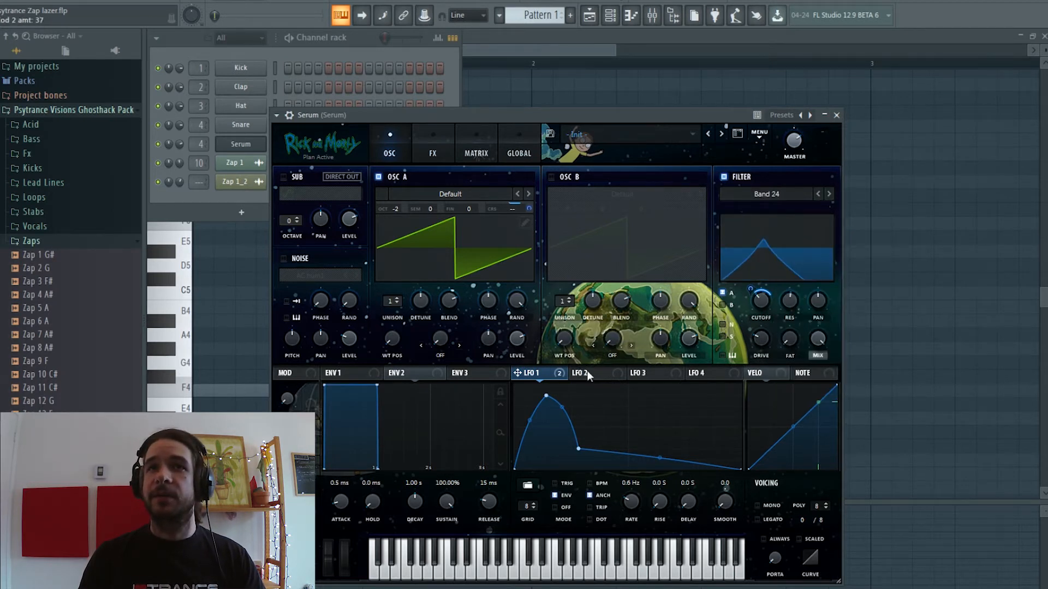
Step: Remove the LFO 1 modulation from the filter cutoff and tune the Band 24 cutoff by ear
{"action": "right_click", "coordinate": [760, 299]}
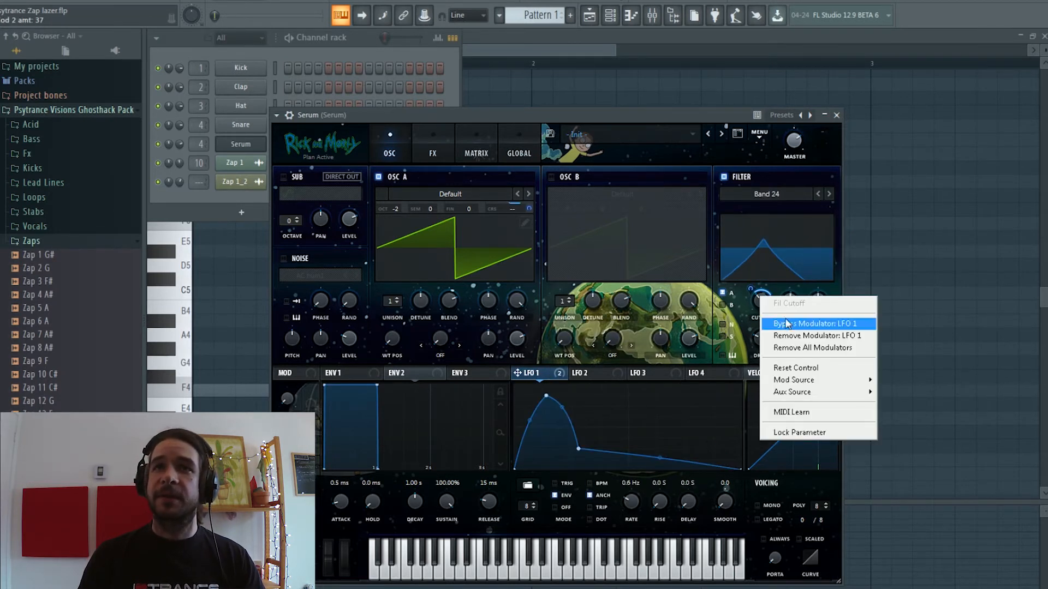
{"action": "left_click", "coordinate": [802, 351]}
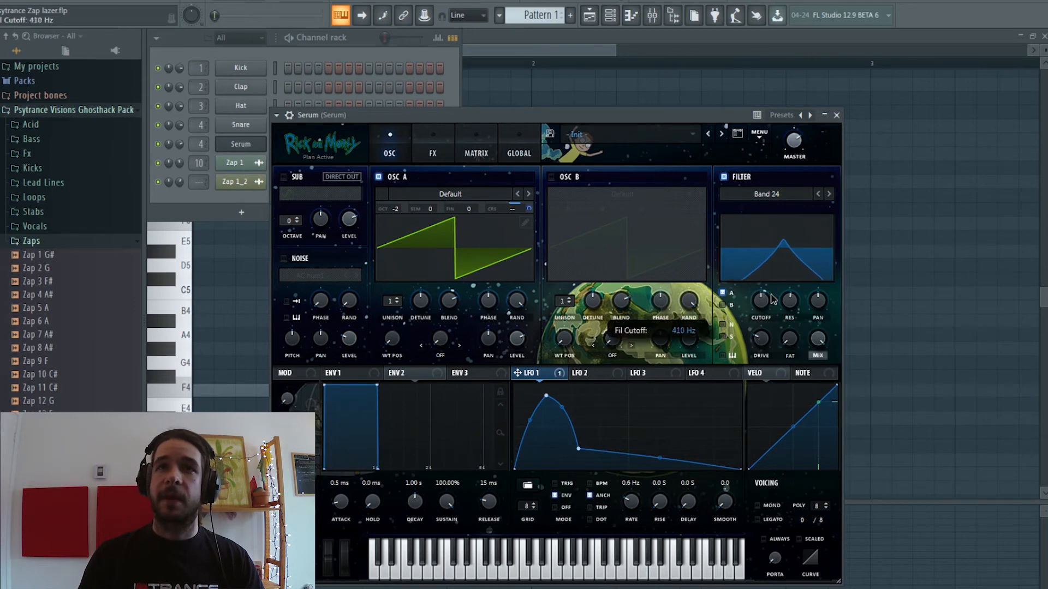
{"action": "mouse_move", "coordinate": [764, 311]}
{"action": "left_mouse_down"}
{"action": "mouse_move", "coordinate": [763, 277]}
{"action": "mouse_move", "coordinate": [759, 317]}
{"action": "left_mouse_up"}
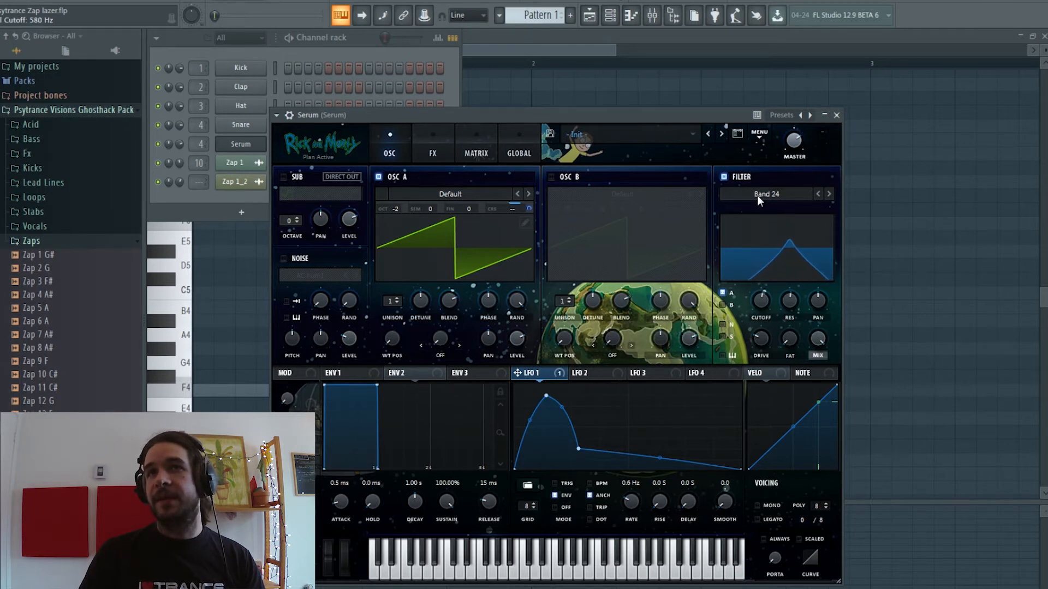
{"action": "left_click", "coordinate": [819, 194]}
{"action": "left_click", "coordinate": [829, 194]}
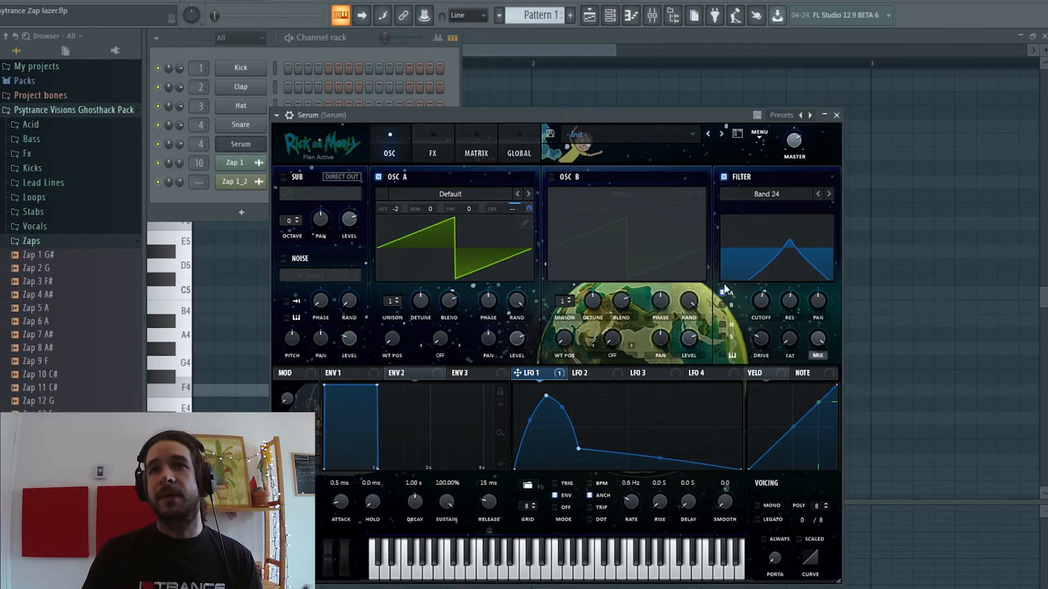
{"action": "left_click_drag", "start_coordinate": [751, 305], "coordinate": [761, 280]}
{"action": "left_click", "coordinate": [250, 2]}
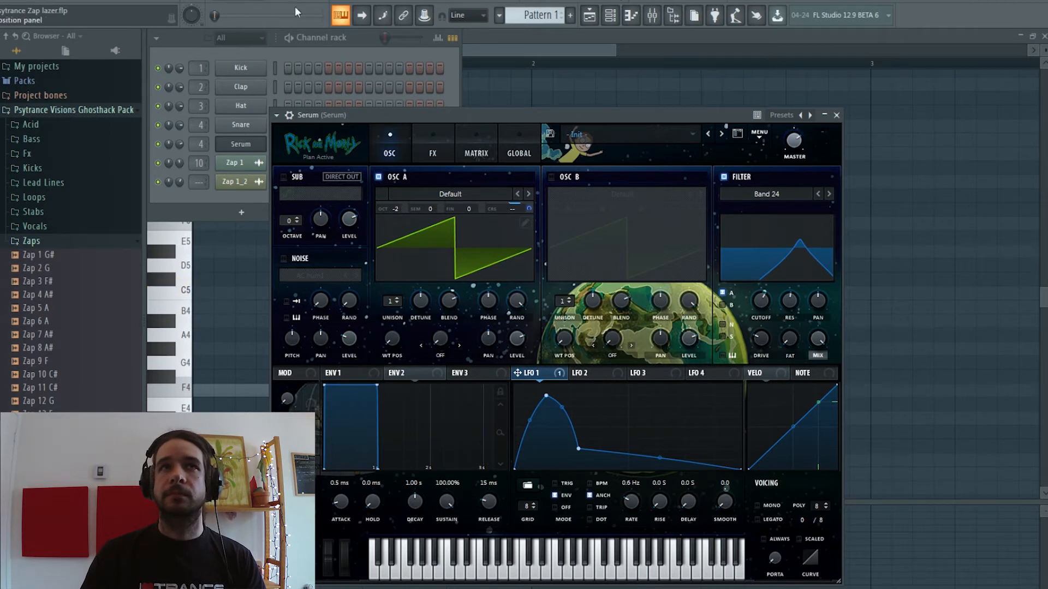
{"action": "left_click_drag", "start_coordinate": [761, 300], "coordinate": [746, 309]}
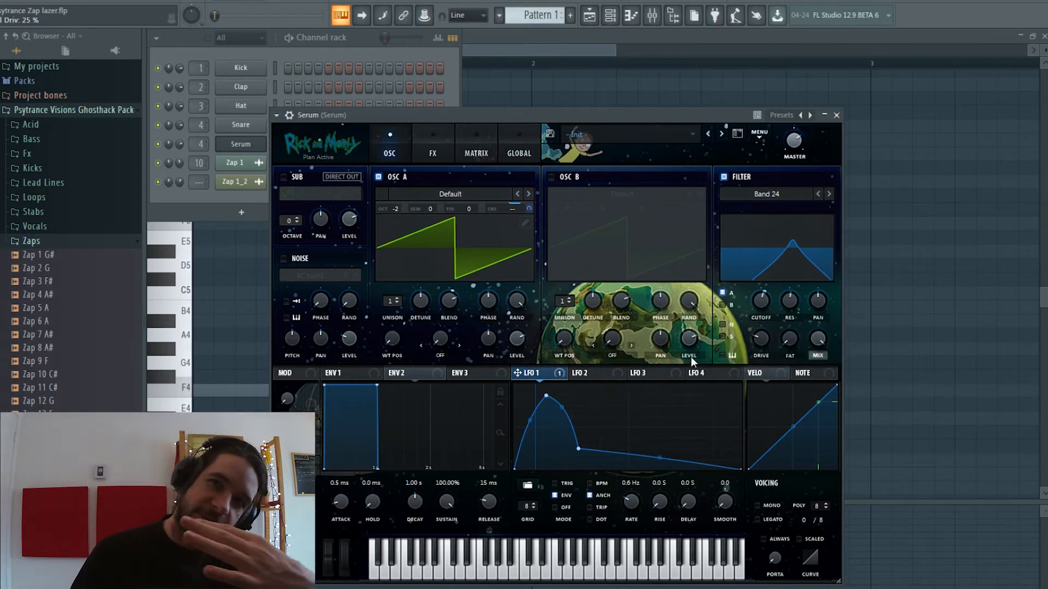
Step: Assign LFO 2 to the filter cutoff, adjust the modulation amount, and move the LFO 2 peak earlier for a faster rise
{"action": "left_click", "coordinate": [588, 373]}
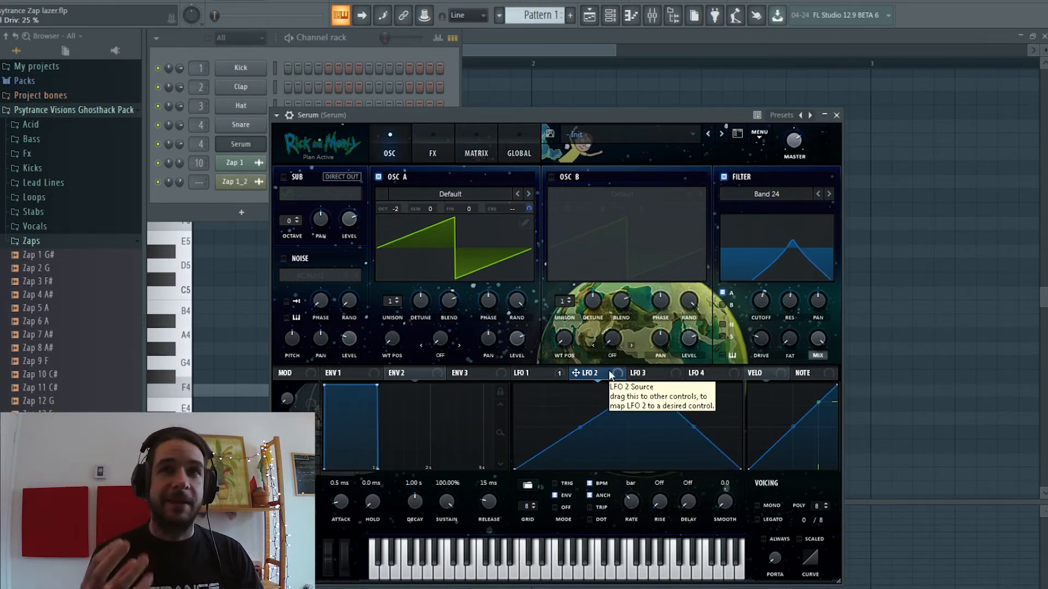
{"action": "left_click_drag", "start_coordinate": [611, 375], "coordinate": [695, 335]}
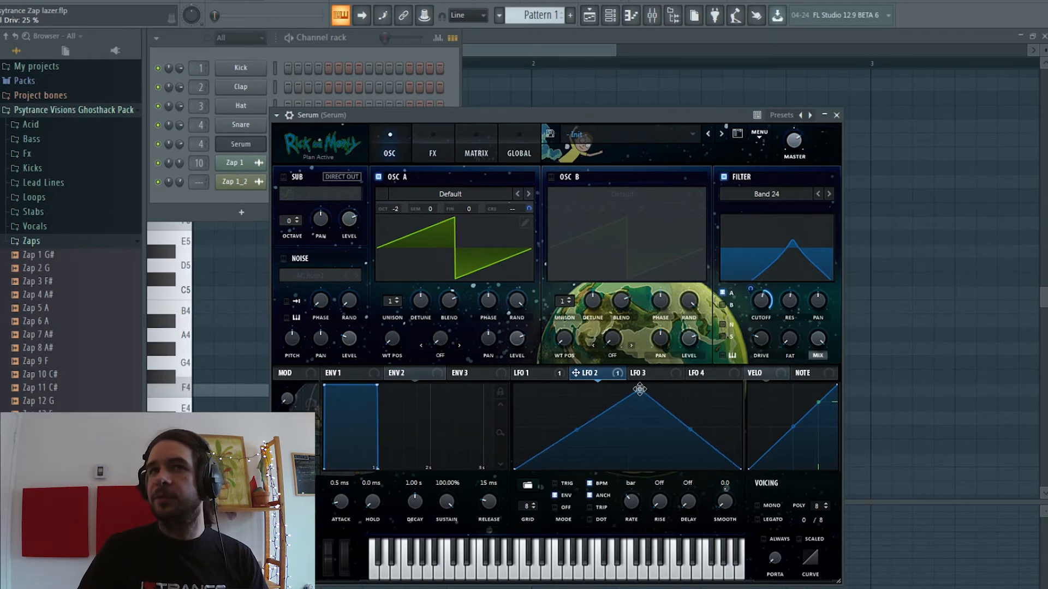
{"action": "left_click_drag", "start_coordinate": [639, 389], "coordinate": [586, 385]}
{"action": "left_click_drag", "start_coordinate": [752, 292], "coordinate": [763, 315]}
{"action": "left_click_drag", "start_coordinate": [585, 385], "coordinate": [577, 386]}
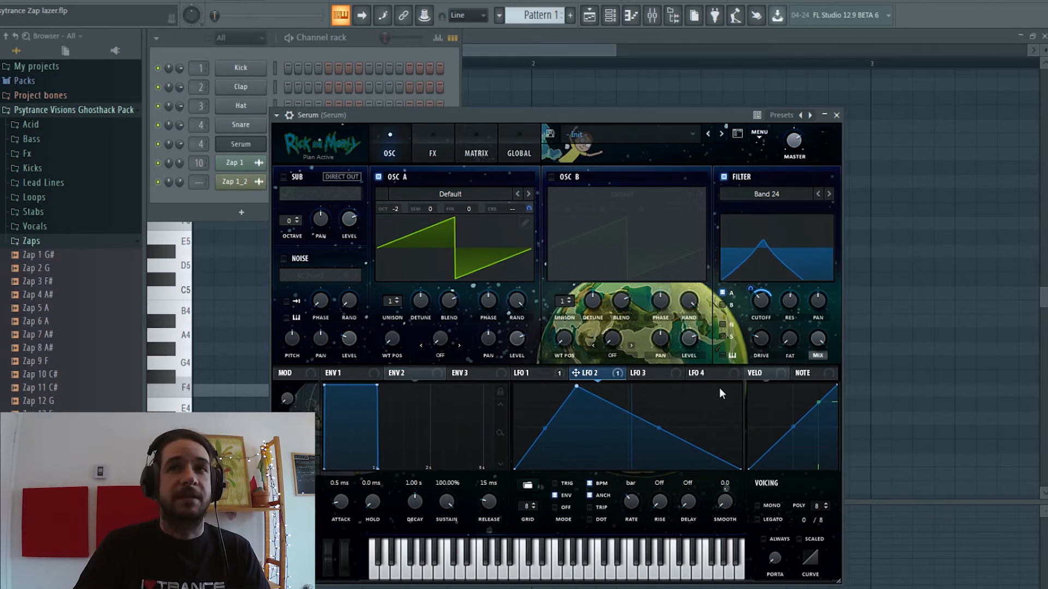
Step: Load the From Analog To Digital wavetable from Ghosthack Analog Wavetables into oscillator A, and explore its wavetable position, ending at 1
{"action": "key", "text": "F9"}
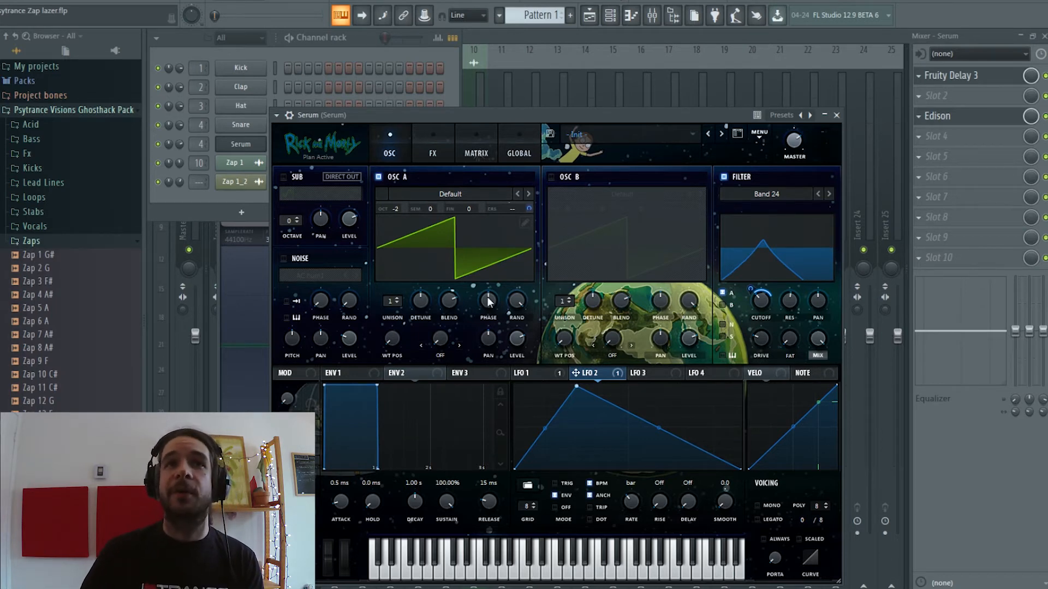
{"action": "left_click", "coordinate": [455, 201]}
{"action": "mouse_move", "coordinate": [487, 411]}
{"action": "mouse_move", "coordinate": [498, 378]}
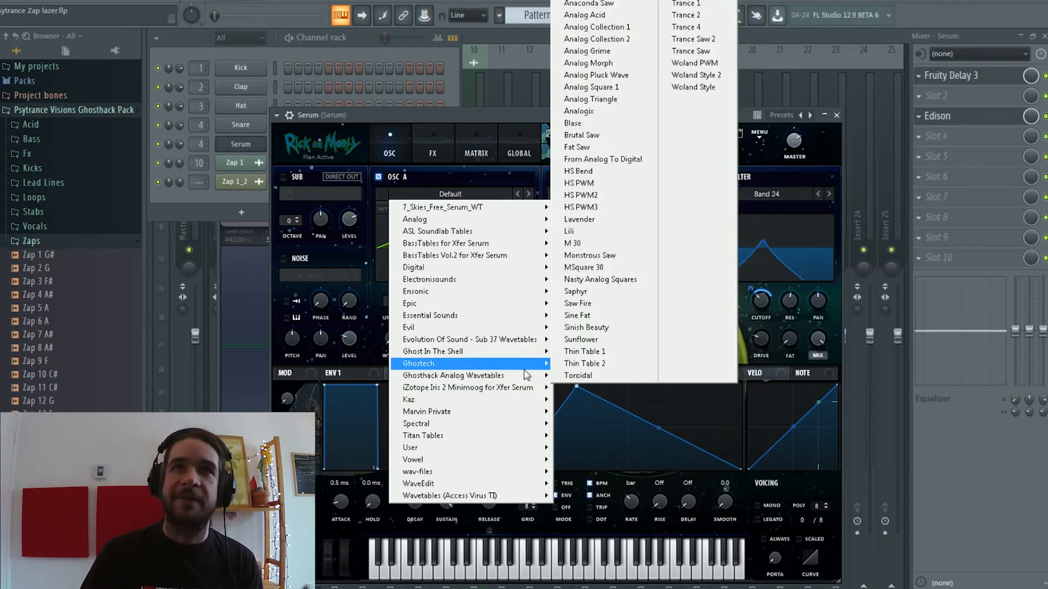
{"action": "left_click", "coordinate": [602, 159]}
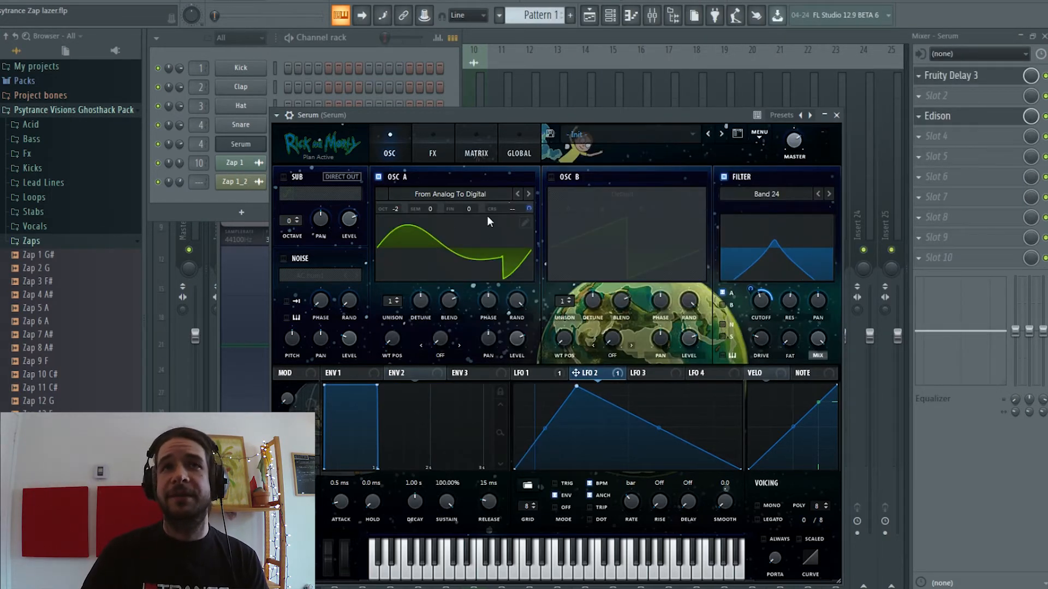
{"action": "left_click_drag", "start_coordinate": [397, 349], "coordinate": [375, 409]}
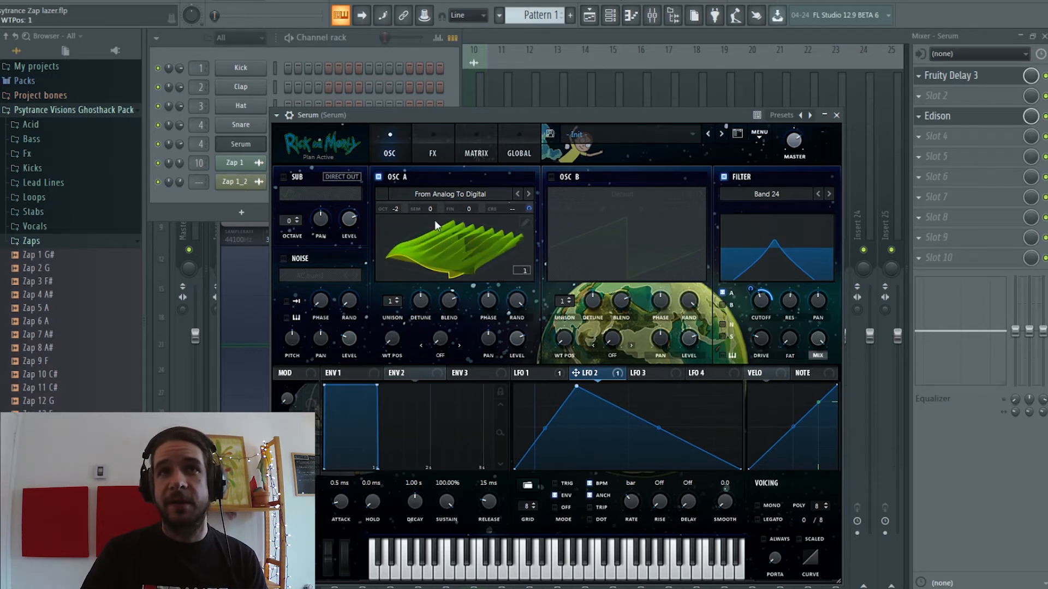
{"action": "left_click", "coordinate": [434, 225]}
{"action": "mouse_move", "coordinate": [391, 339]}
{"action": "left_mouse_down"}
{"action": "mouse_move", "coordinate": [411, 276]}
{"action": "mouse_move", "coordinate": [396, 356]}
{"action": "mouse_move", "coordinate": [406, 283]}
{"action": "mouse_move", "coordinate": [389, 344]}
{"action": "left_mouse_up"}
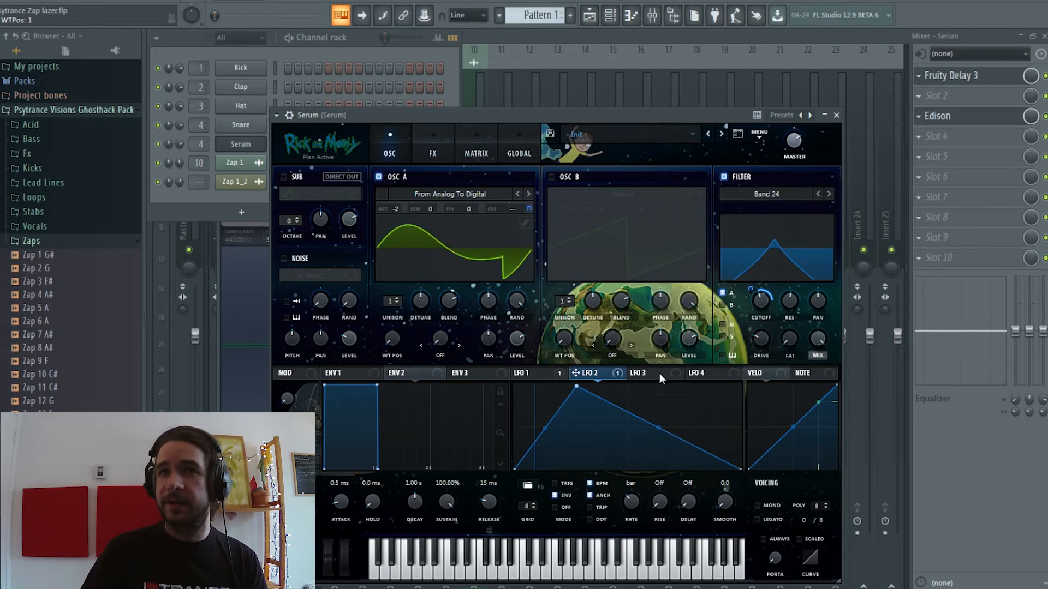
Step: Assign LFO 3 to oscillator A's wavetable position with an amount of 39, and move the LFO 3 peak near its start
{"action": "left_click_drag", "start_coordinate": [659, 373], "coordinate": [477, 356]}
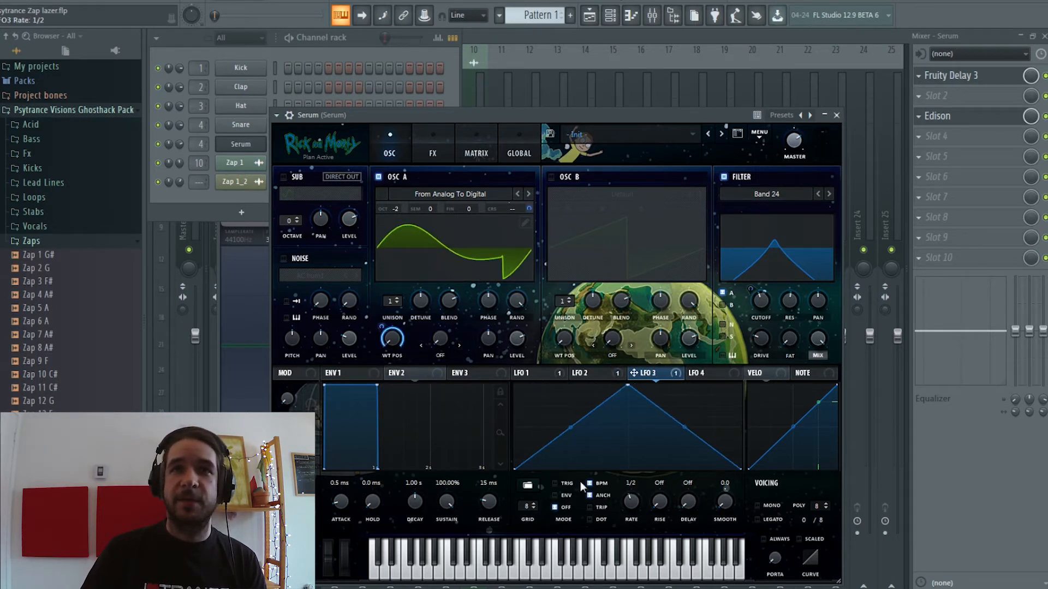
{"action": "left_click_drag", "start_coordinate": [613, 385], "coordinate": [529, 388]}
{"action": "left_click_drag", "start_coordinate": [382, 325], "coordinate": [390, 339]}
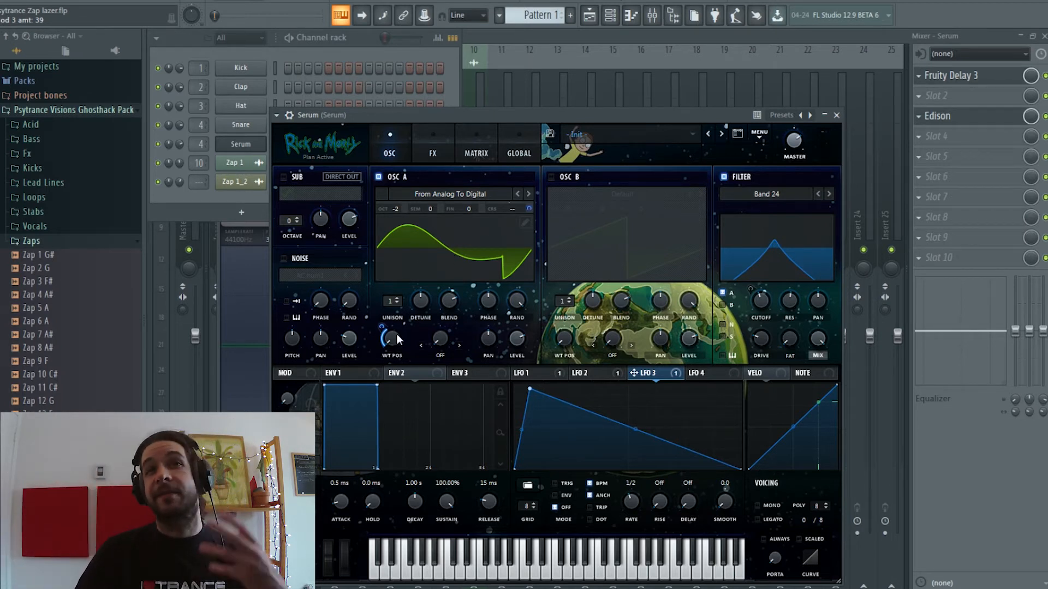
{"action": "left_click", "coordinate": [246, 2]}
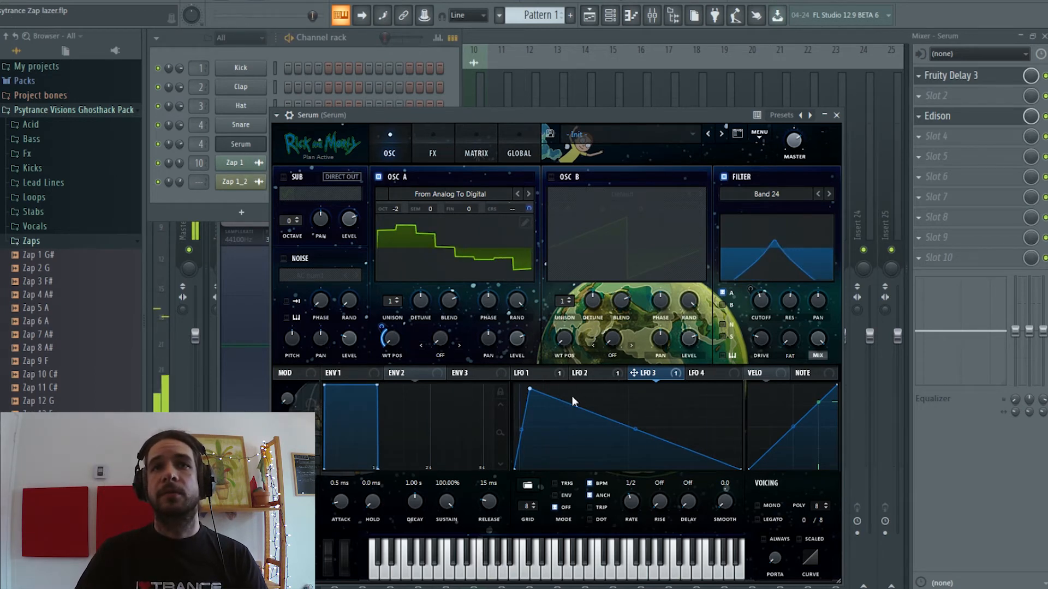
Step: Reshape LFO 3 into a concave decay starting at its peak, and adjust its wavetable position amount while auditioning
{"action": "left_click_drag", "start_coordinate": [387, 326], "coordinate": [388, 308]}
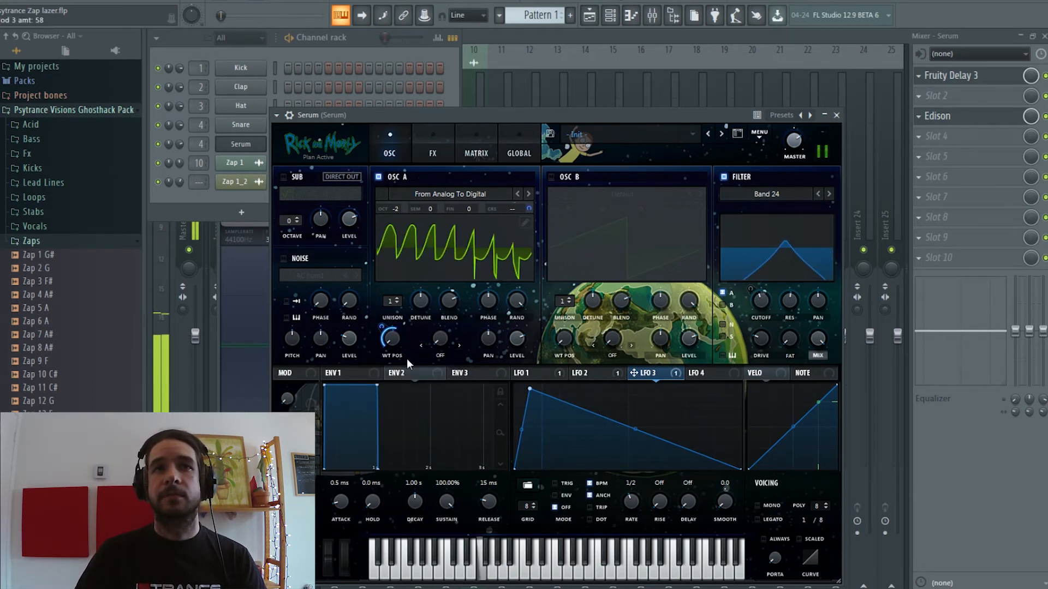
{"action": "left_click_drag", "start_coordinate": [529, 388], "coordinate": [516, 390]}
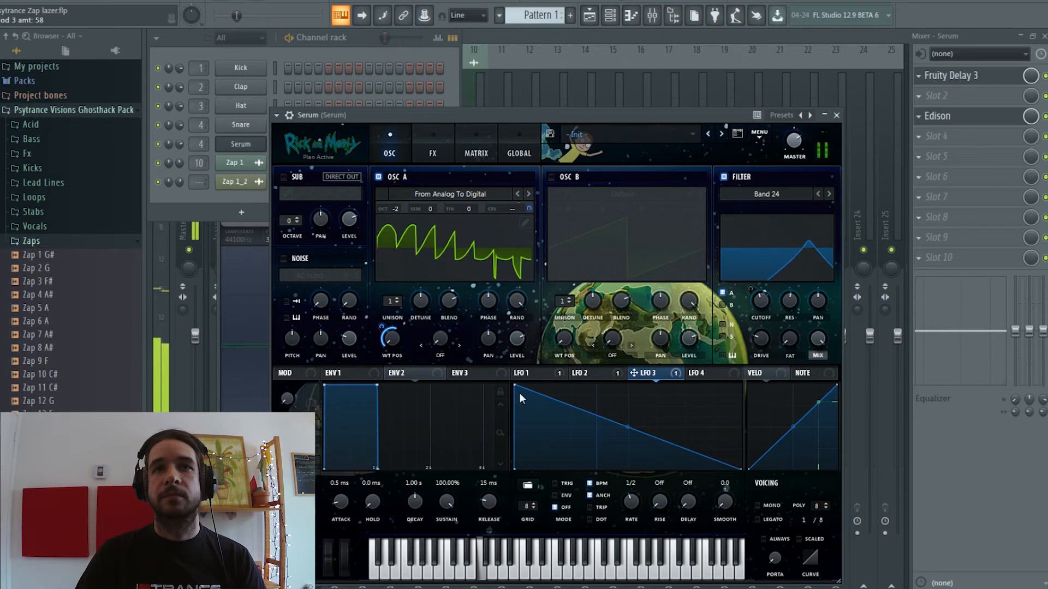
{"action": "left_click_drag", "start_coordinate": [630, 433], "coordinate": [614, 440]}
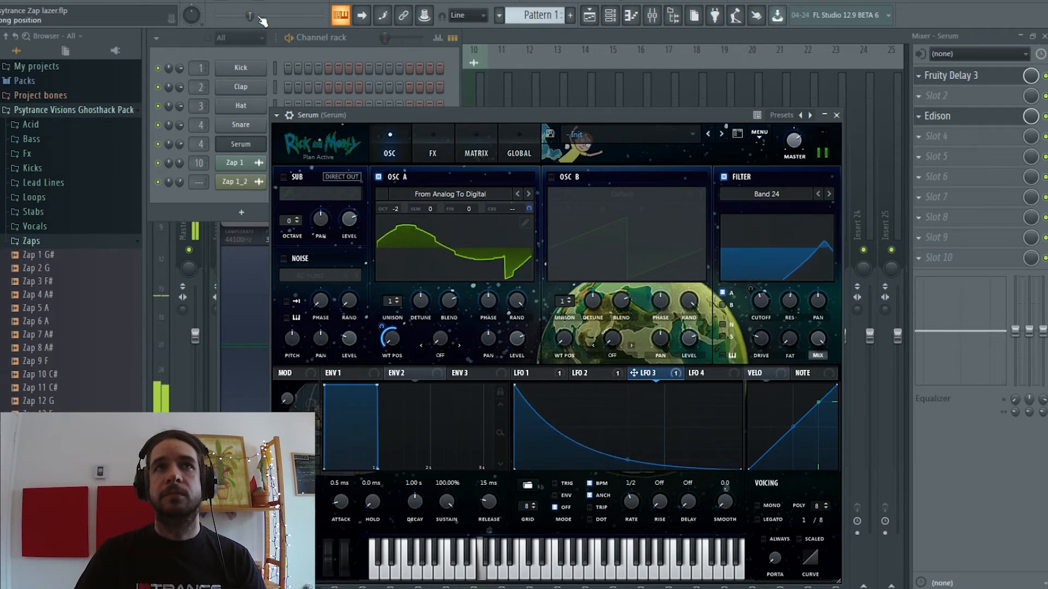
{"action": "left_click_drag", "start_coordinate": [382, 326], "coordinate": [382, 336]}
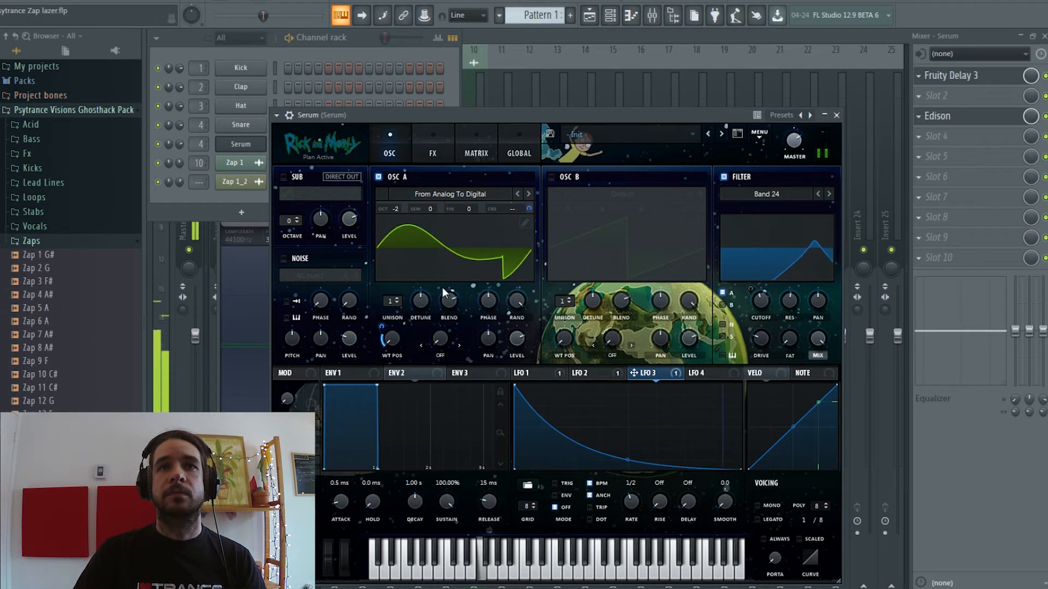
{"action": "left_click", "coordinate": [259, 1]}
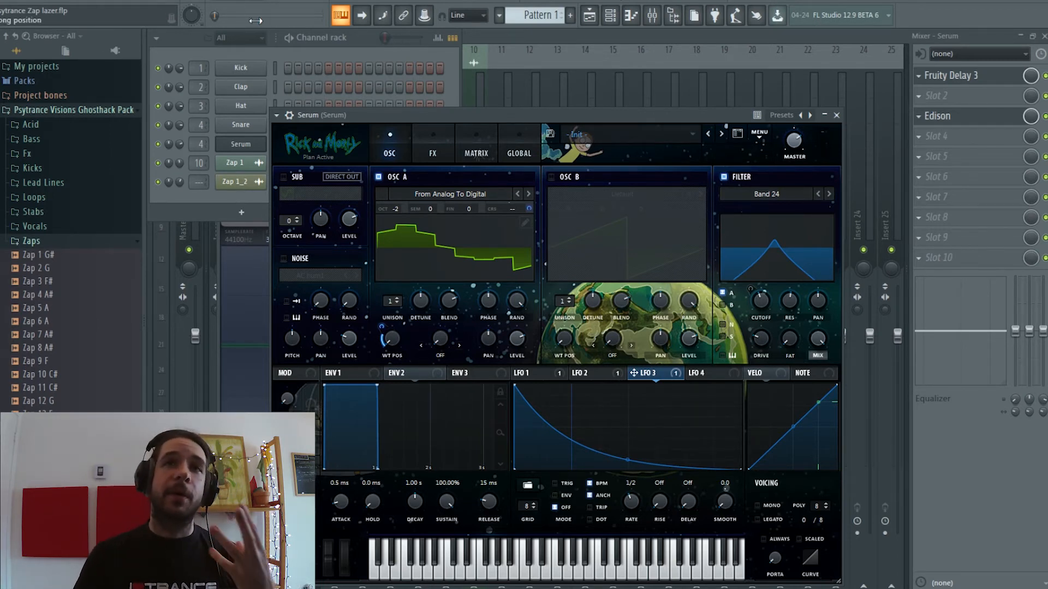
Step: Load the Anaconda Saw wavetable into oscillator A and remove the LFO 3 modulation from its wavetable position
{"action": "left_click", "coordinate": [450, 194]}
{"action": "mouse_move", "coordinate": [491, 375]}
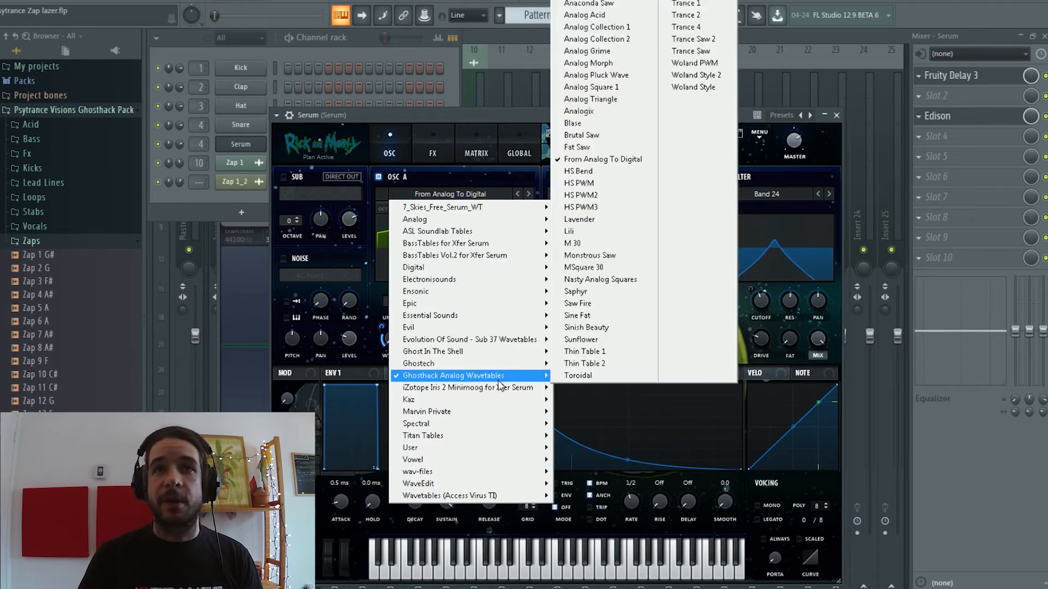
{"action": "left_click", "coordinate": [633, 7]}
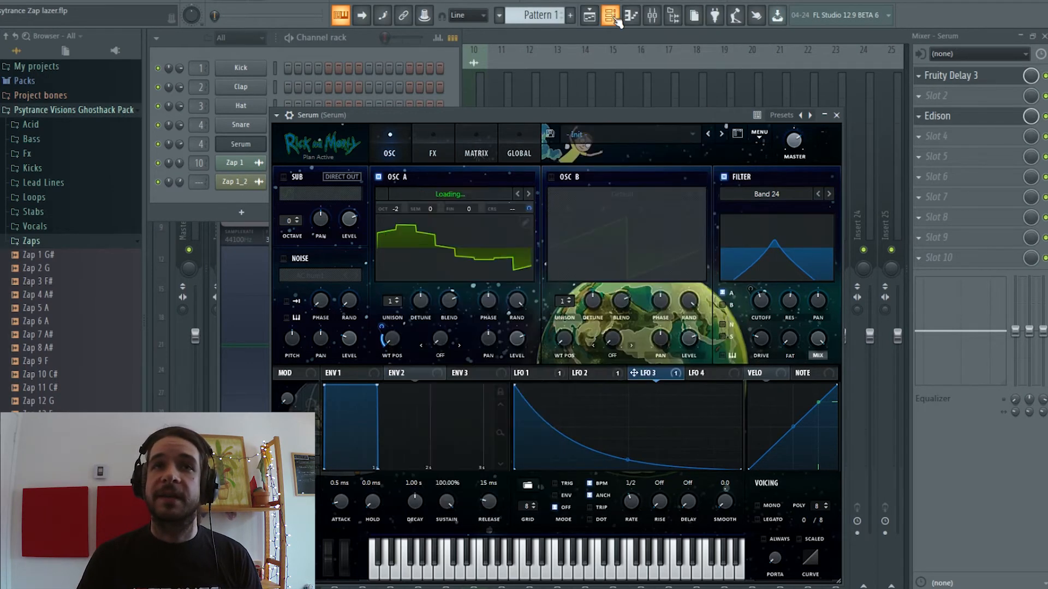
{"action": "right_click", "coordinate": [382, 326]}
{"action": "left_click", "coordinate": [442, 386]}
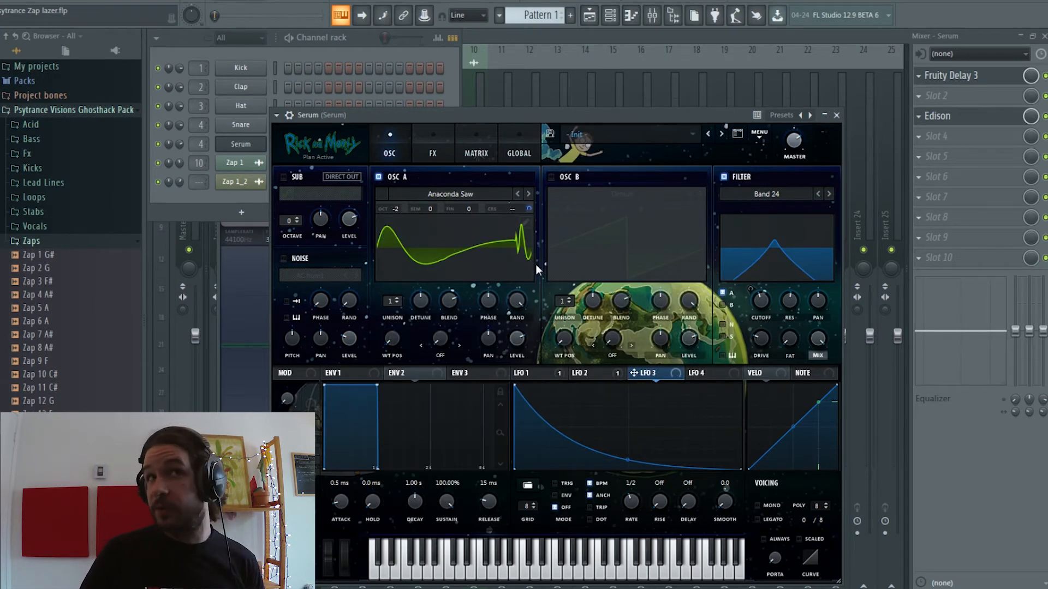
Step: Enable Serum's distortion effect in Downsample mode and try out different drive amounts
{"action": "left_click", "coordinate": [434, 156]}
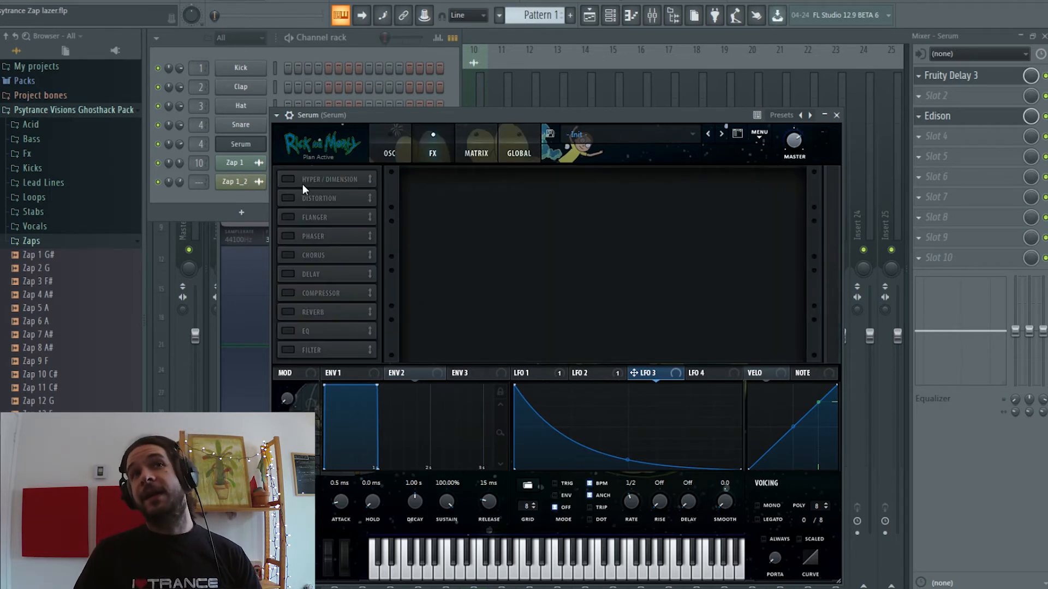
{"action": "left_click", "coordinate": [288, 198]}
{"action": "left_click", "coordinate": [498, 192]}
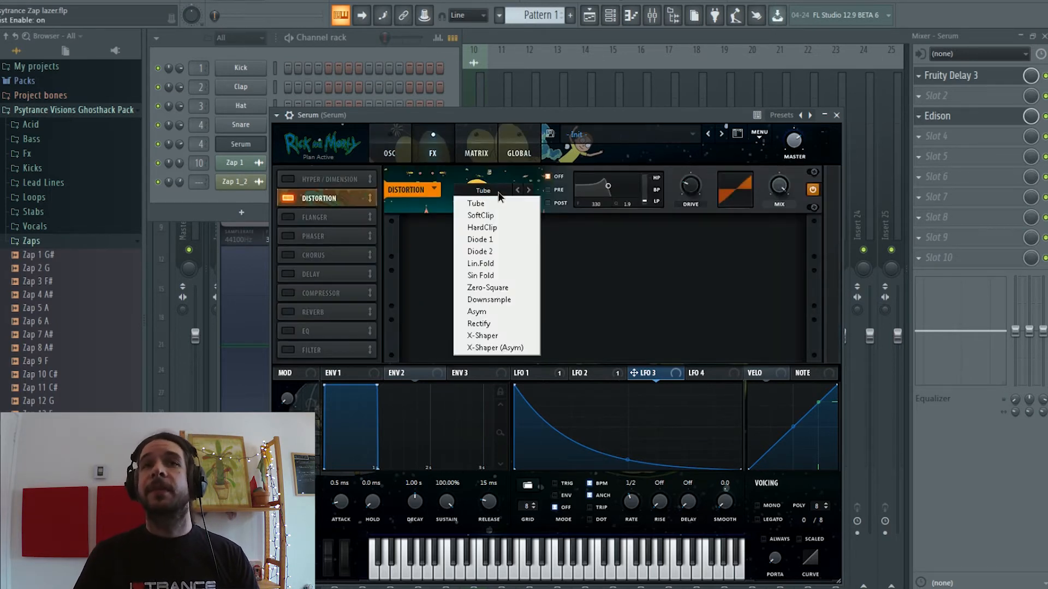
{"action": "left_click", "coordinate": [517, 302]}
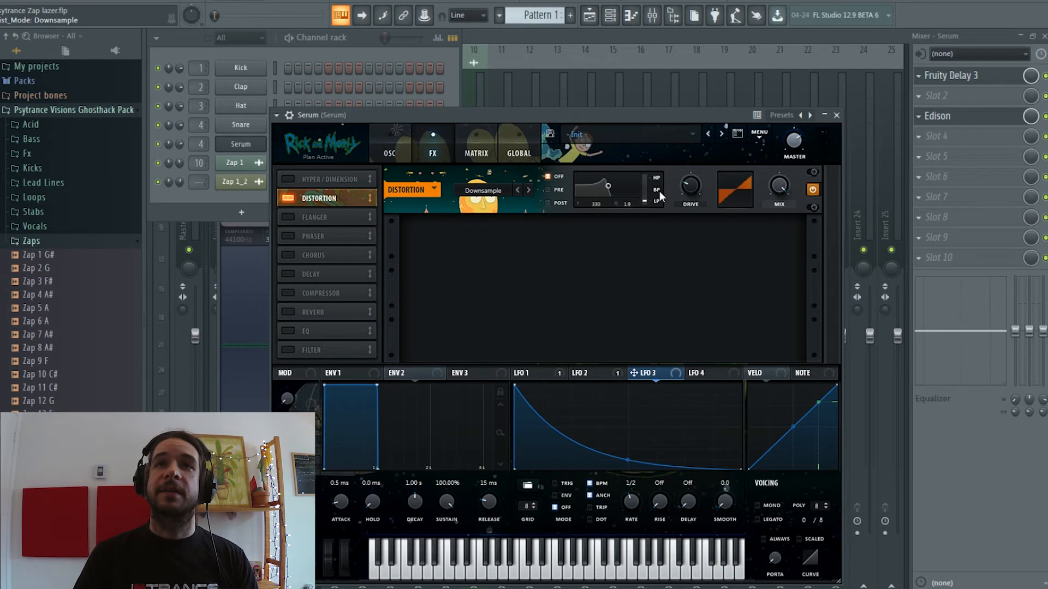
{"action": "left_click_drag", "start_coordinate": [692, 186], "coordinate": [703, 168]}
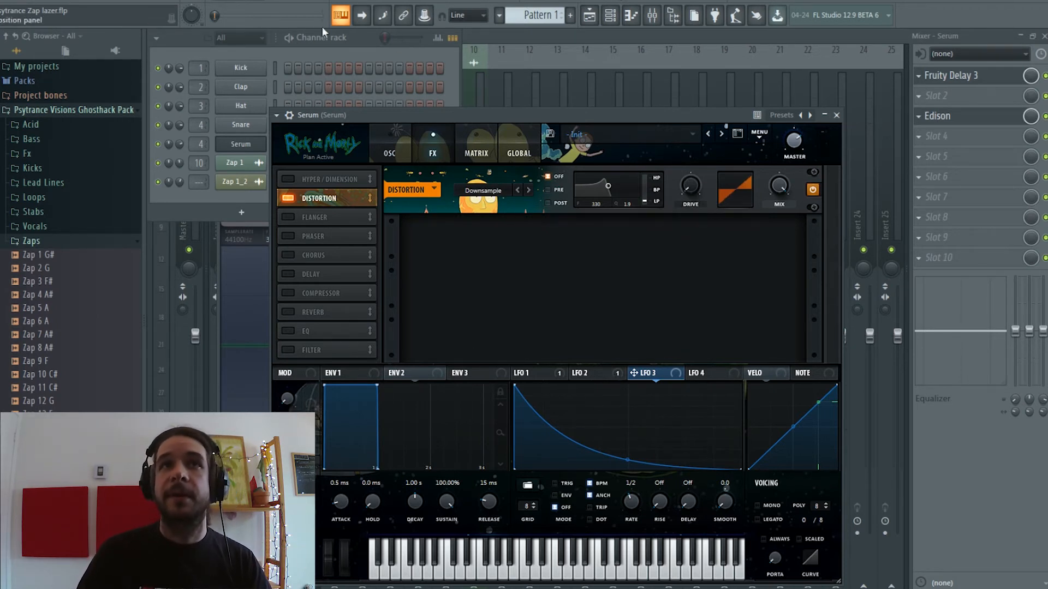
{"action": "left_click_drag", "start_coordinate": [690, 187], "coordinate": [697, 170]}
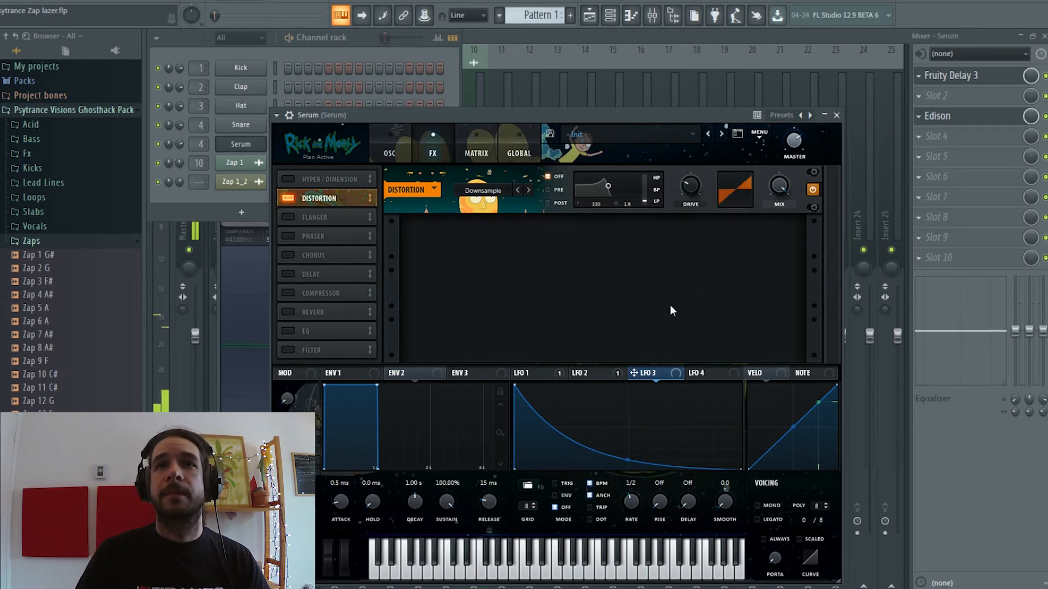
Step: Assign LFO 3 to the distortion drive, shift its peak slightly later, and balance the drive and modulation amount by ear
{"action": "left_click_drag", "start_coordinate": [594, 450], "coordinate": [644, 378]}
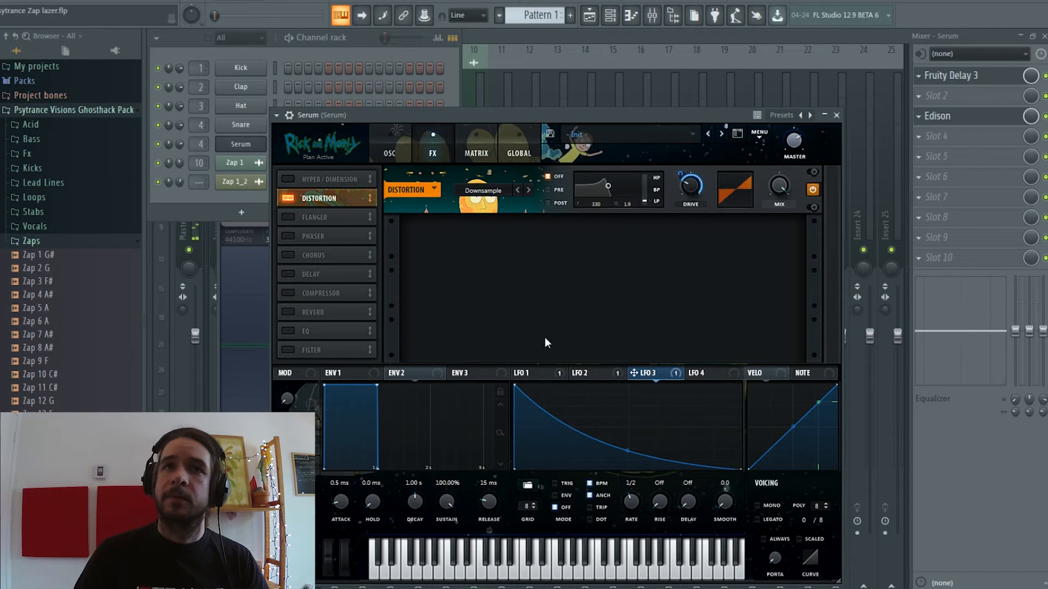
{"action": "left_click_drag", "start_coordinate": [517, 390], "coordinate": [537, 386]}
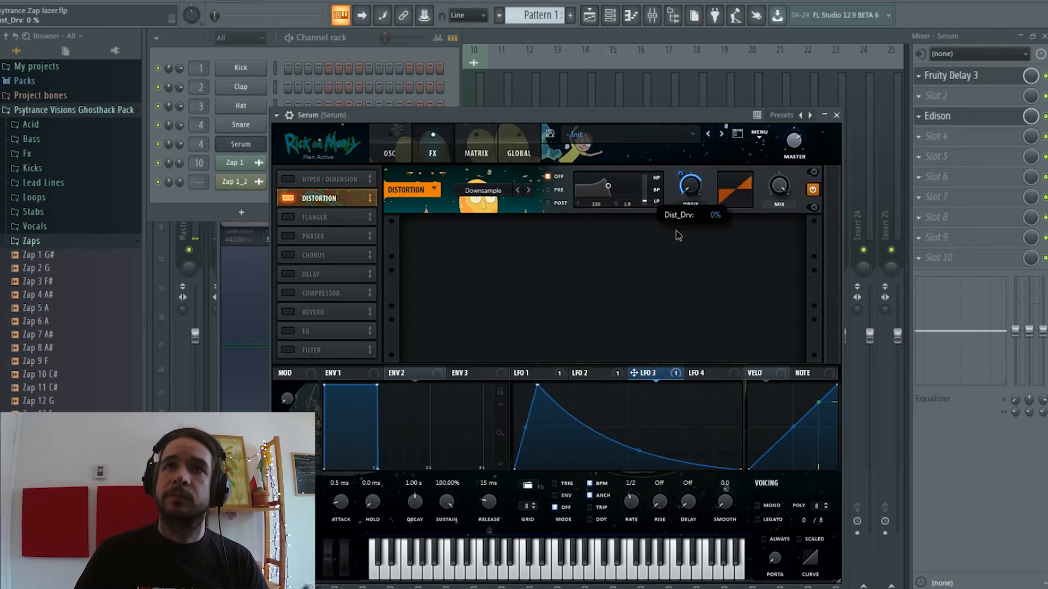
{"action": "left_click_drag", "start_coordinate": [680, 176], "coordinate": [677, 194]}
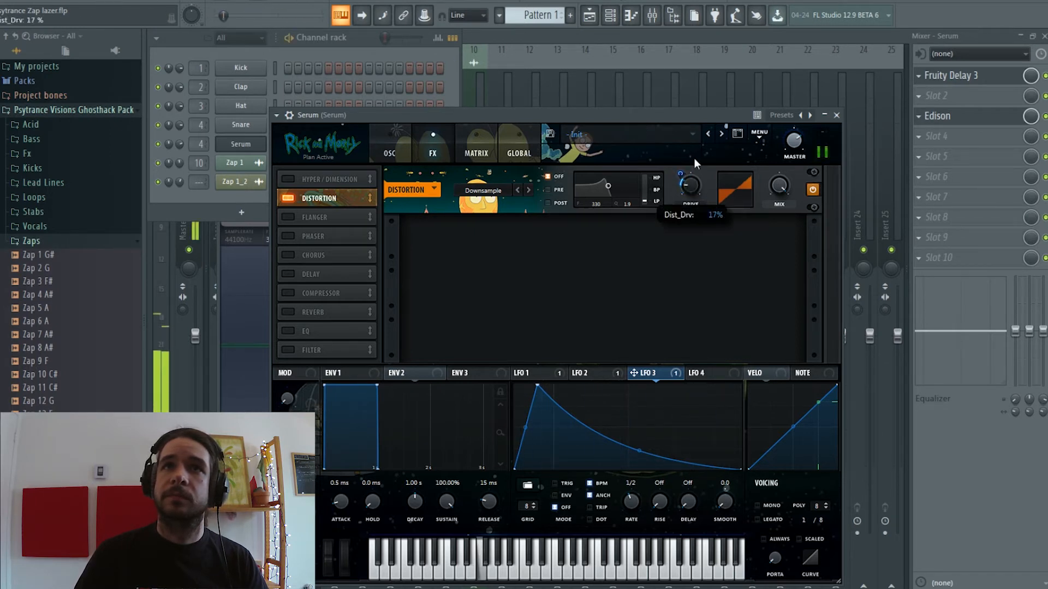
{"action": "left_click_drag", "start_coordinate": [691, 173], "coordinate": [691, 161]}
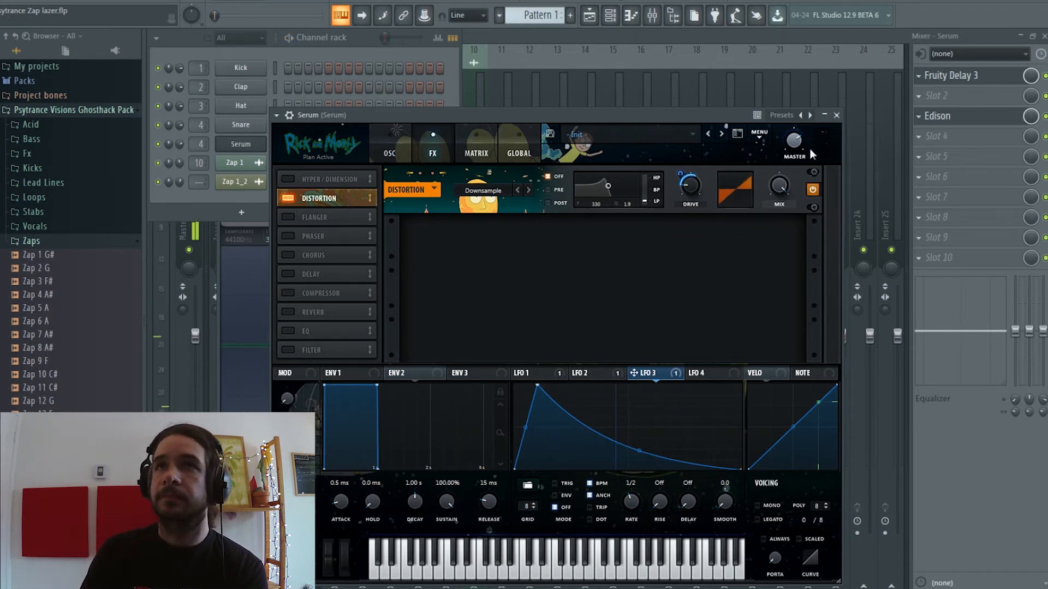
{"action": "left_click", "coordinate": [400, 145]}
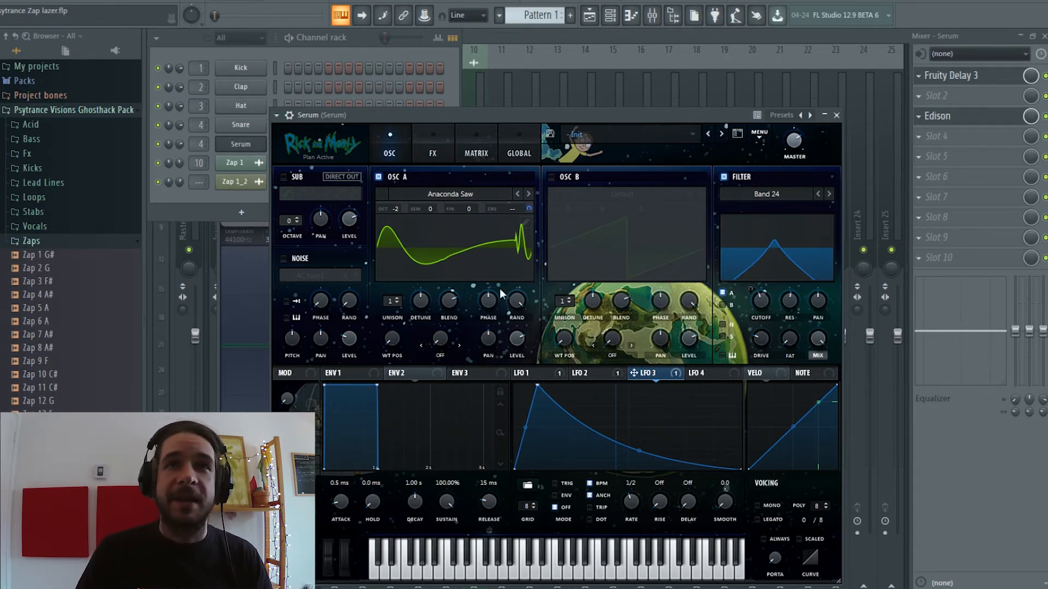
Step: Enable oscillator B with its level at 0% and set oscillator A's warp mode to FM (from B)
{"action": "left_click", "coordinate": [551, 177]}
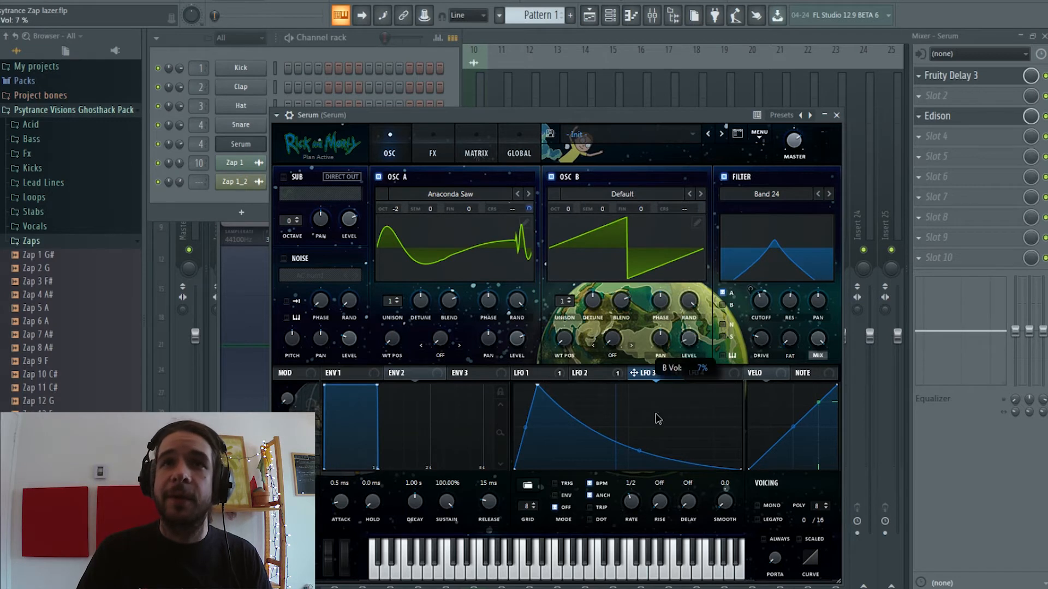
{"action": "left_click", "coordinate": [440, 346]}
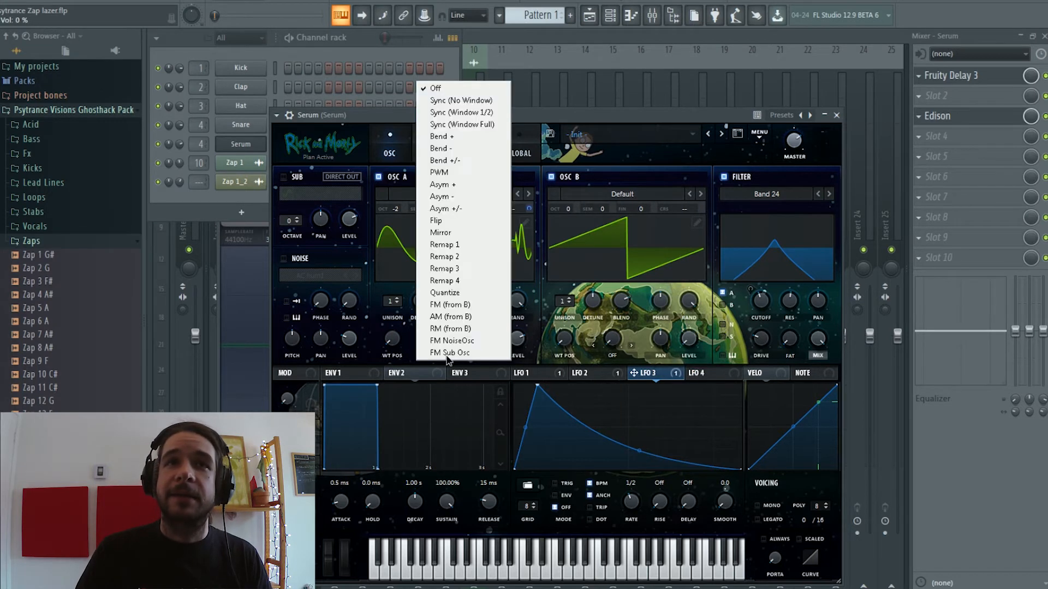
{"action": "left_click", "coordinate": [473, 305]}
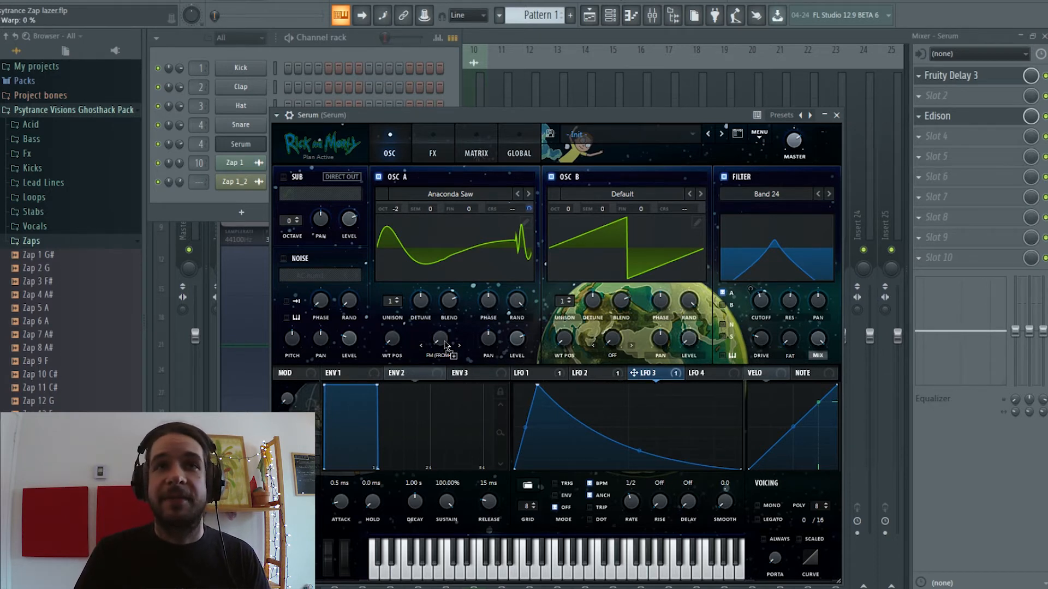
Step: Assign LFO 3 to oscillator A's FM warp amount and adjust the modulation depth while auditioning the zap
{"action": "left_click_drag", "start_coordinate": [430, 328], "coordinate": [430, 360]}
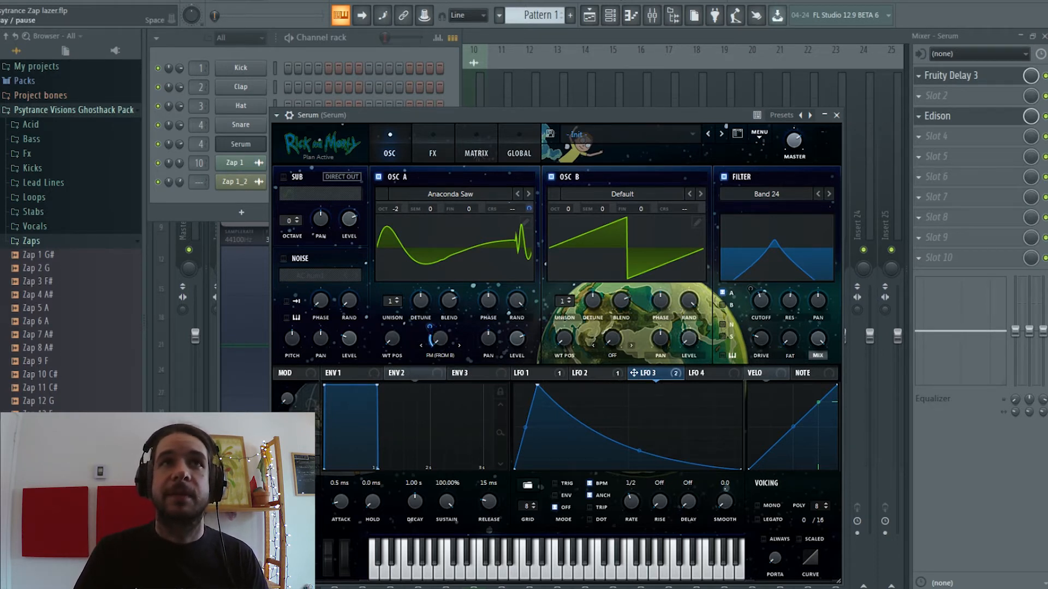
{"action": "left_click", "coordinate": [250, 0]}
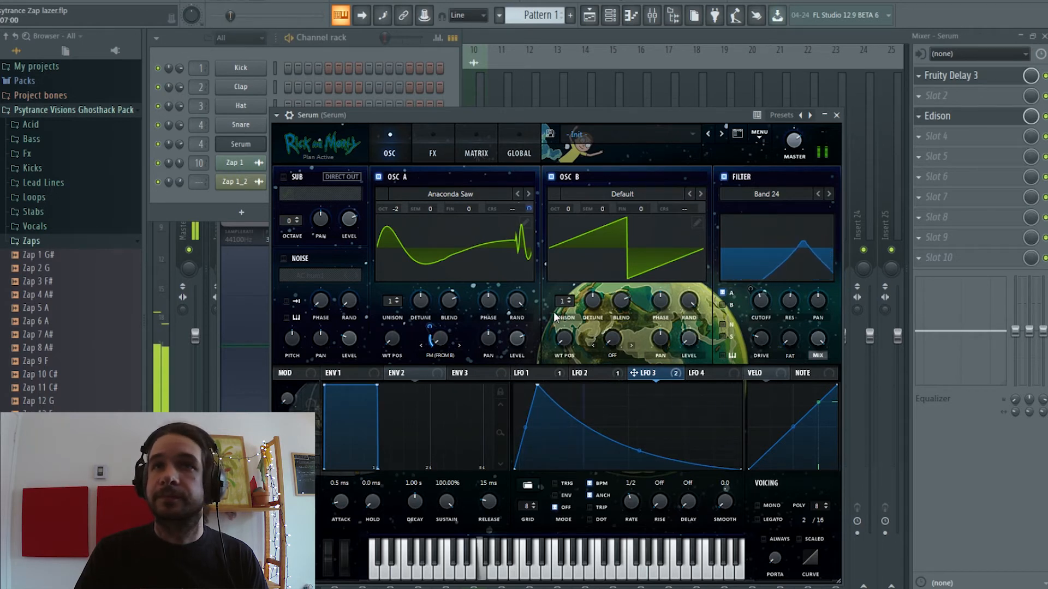
{"action": "mouse_move", "coordinate": [430, 327]}
{"action": "left_mouse_down"}
{"action": "mouse_move", "coordinate": [432, 297]}
{"action": "mouse_move", "coordinate": [429, 329]}
{"action": "left_mouse_up"}
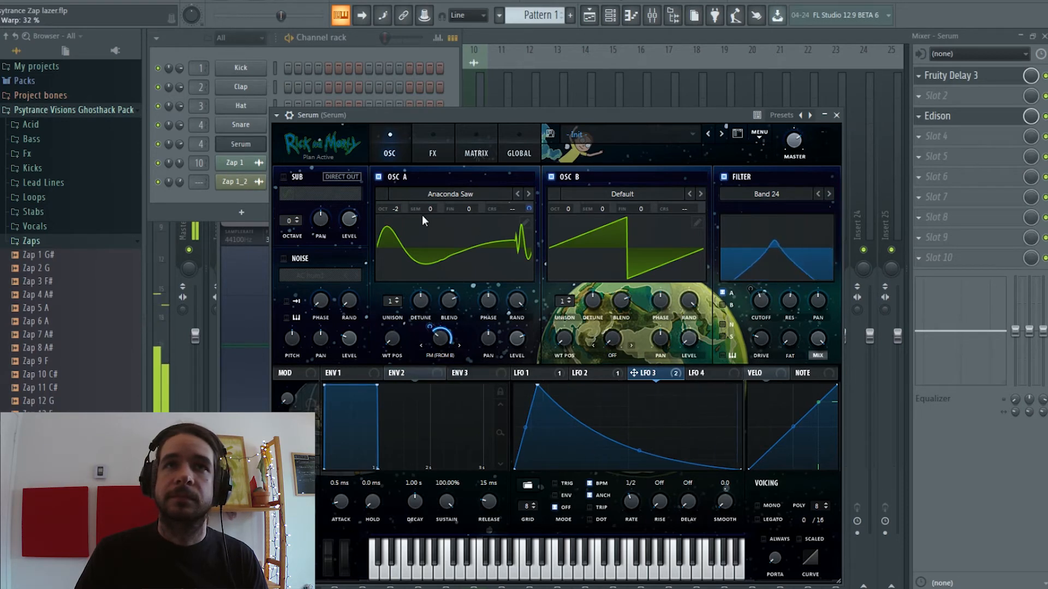
Step: Try oscillator A at -4 octaves, return it to -2, and fine-tune the FM warp amount by ear
{"action": "left_click_drag", "start_coordinate": [396, 209], "coordinate": [399, 232]}
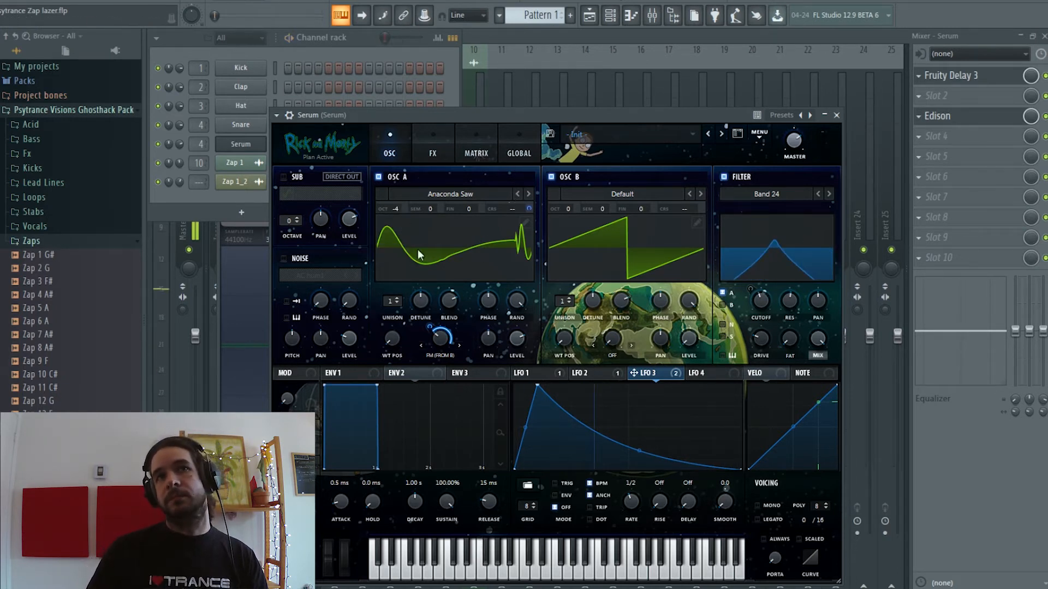
{"action": "left_click_drag", "start_coordinate": [398, 203], "coordinate": [399, 180]}
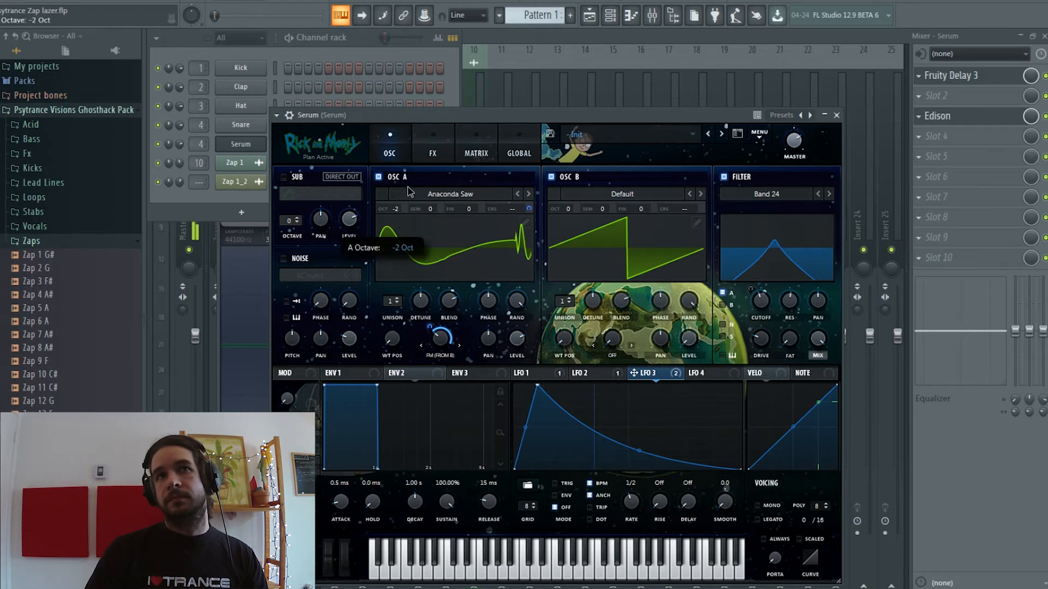
{"action": "left_click", "coordinate": [251, 0]}
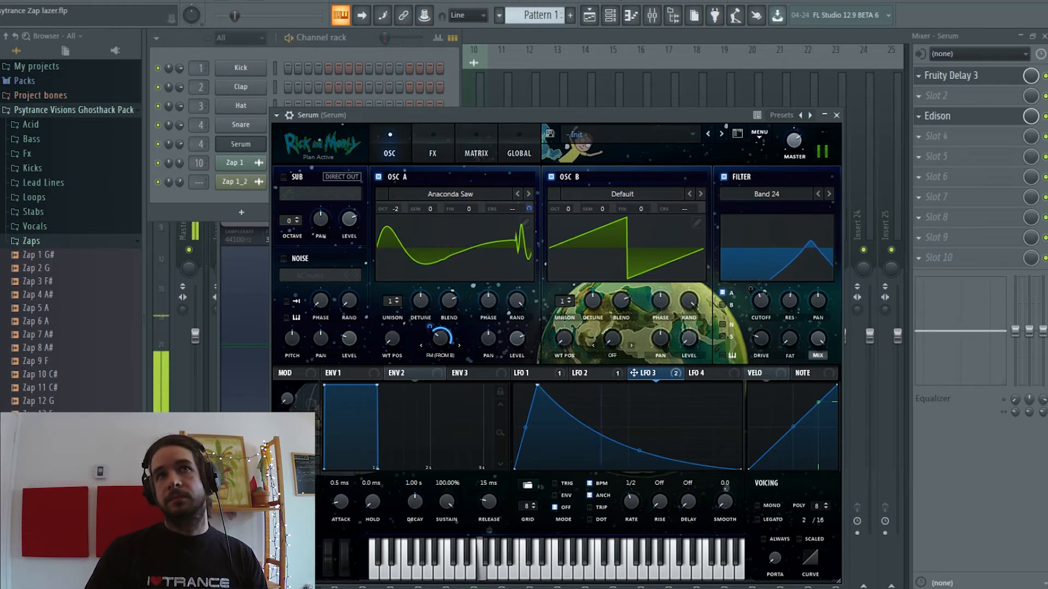
{"action": "left_click", "coordinate": [274, 0]}
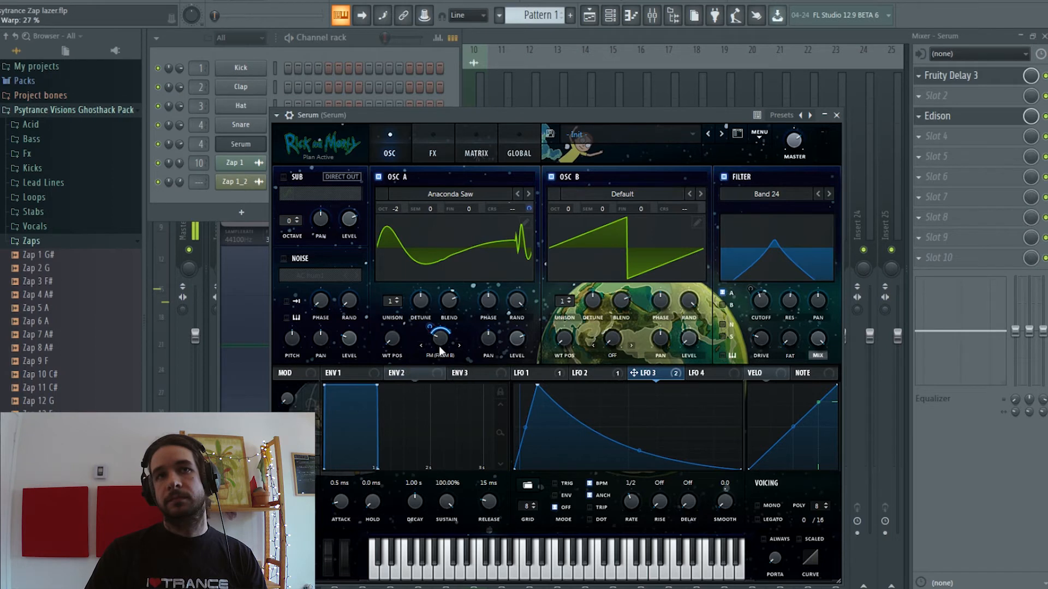
{"action": "key", "text": "space"}
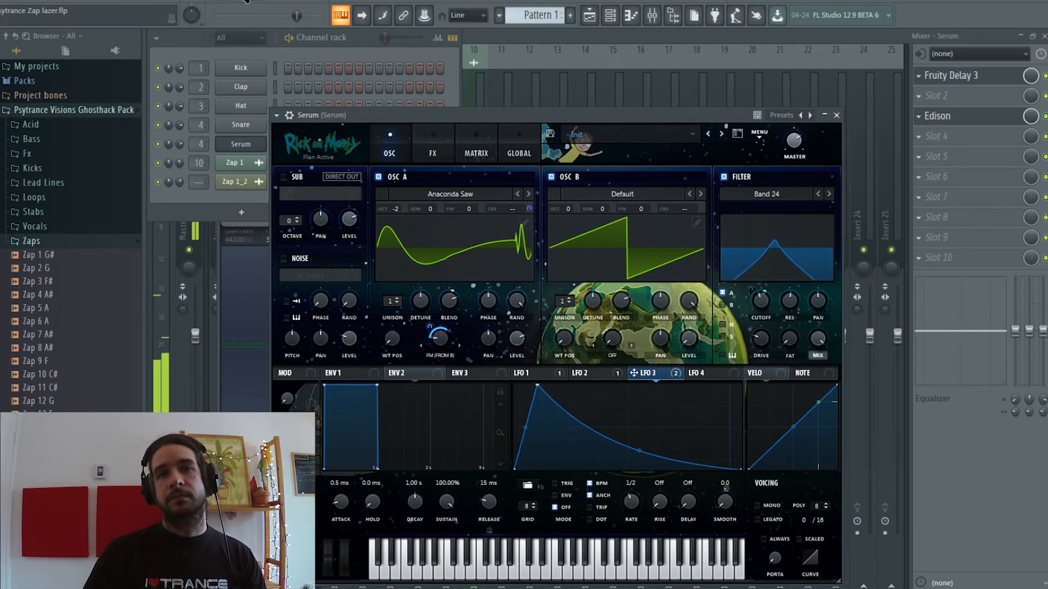
Step: Move LFO 2's peak earlier and reshape its decay with a lower point
{"action": "left_click", "coordinate": [525, 373]}
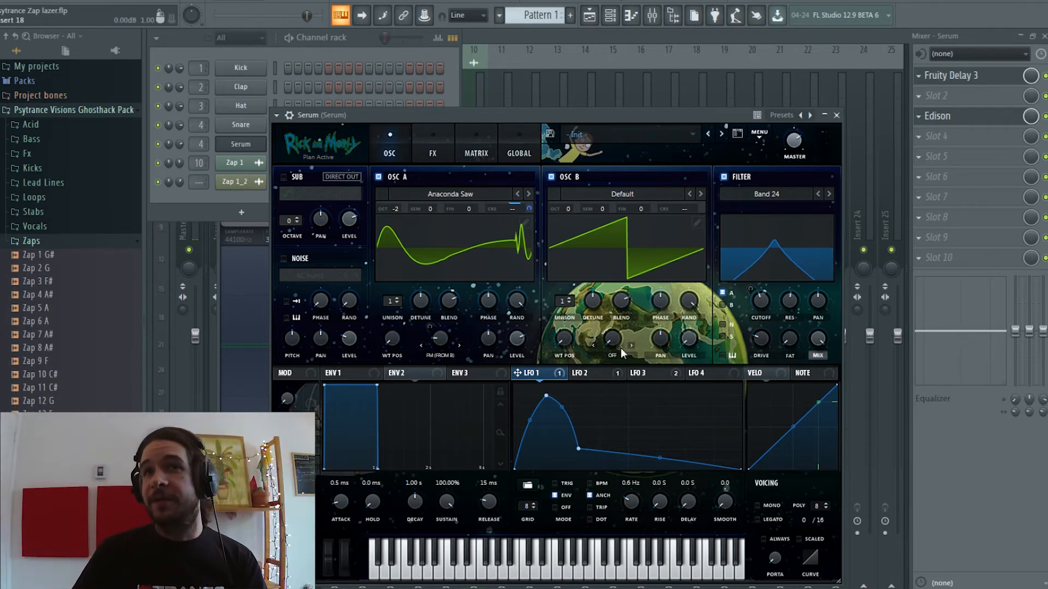
{"action": "left_click", "coordinate": [603, 375]}
{"action": "left_click_drag", "start_coordinate": [576, 389], "coordinate": [541, 388]}
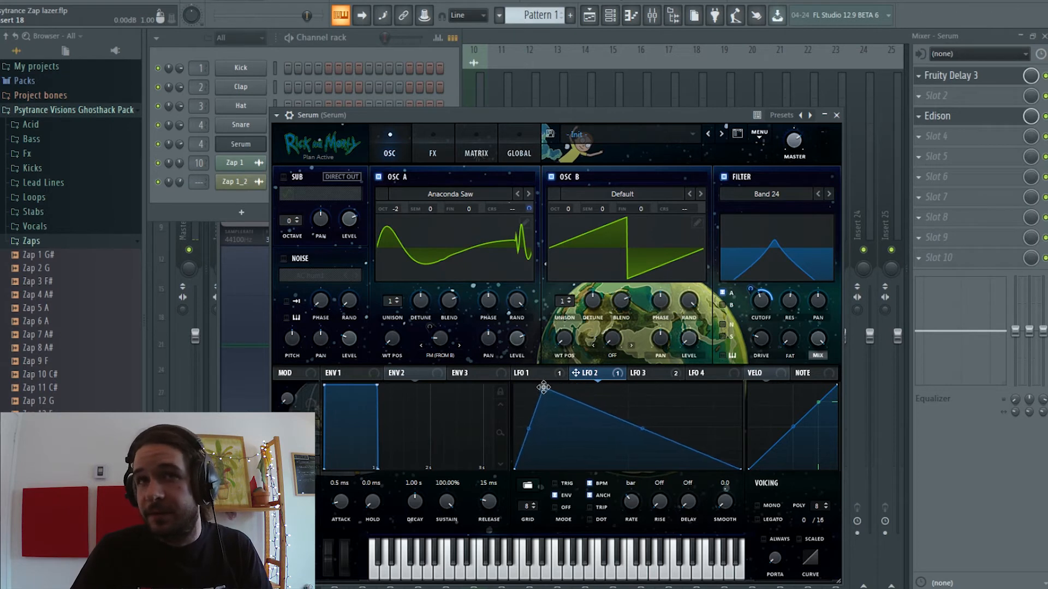
{"action": "double_click", "coordinate": [594, 440]}
{"action": "left_click_drag", "start_coordinate": [594, 438], "coordinate": [597, 450]}
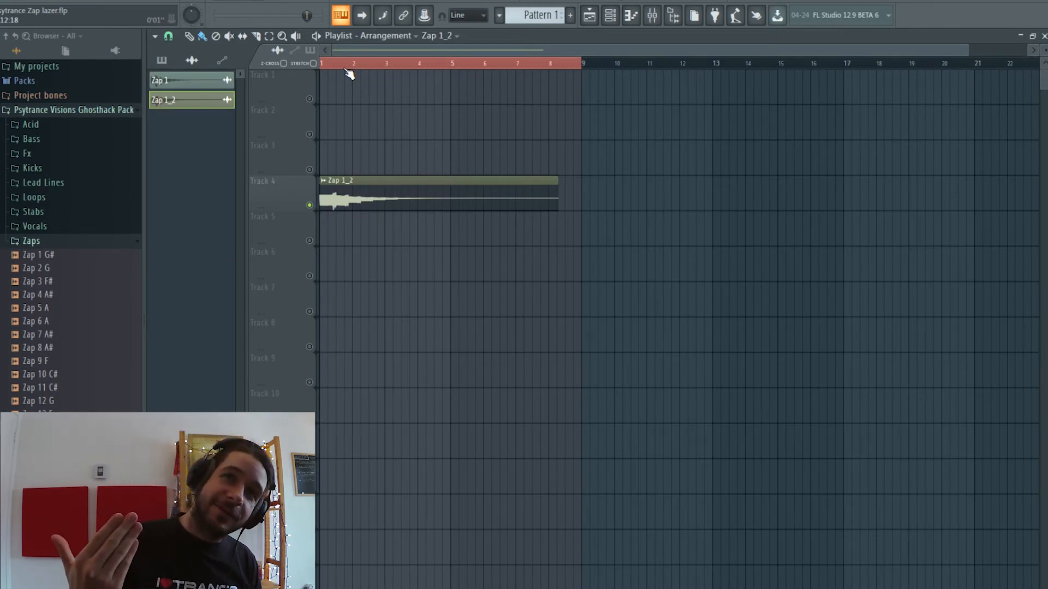
Step: Slice the Zap 1_2 clip on Track 4 shortly after its start, delete the remaining tail, and audition the short zap
{"action": "left_click", "coordinate": [256, 35]}
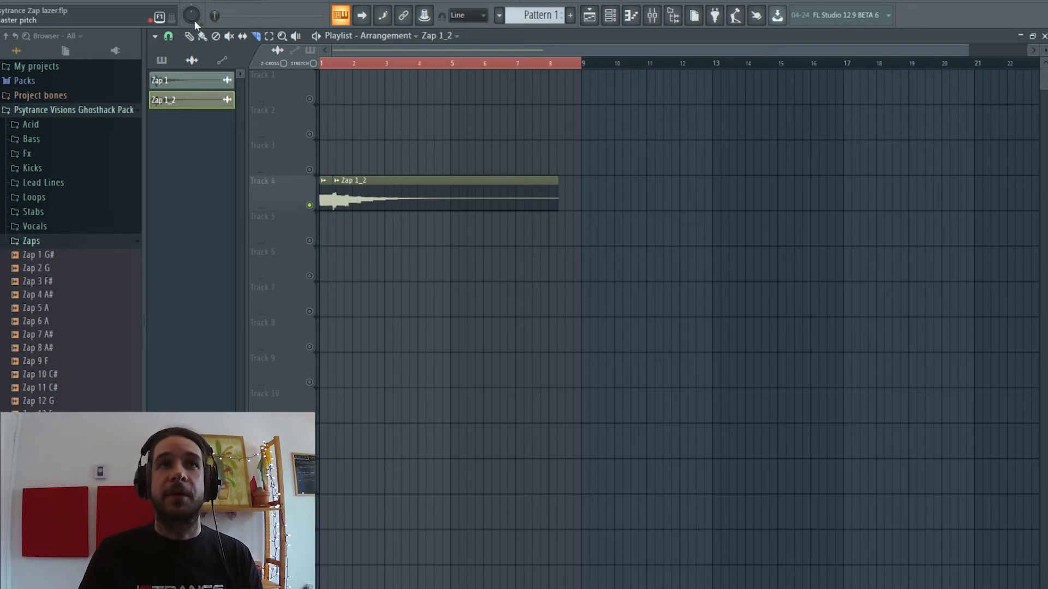
{"action": "key", "text": "space"}
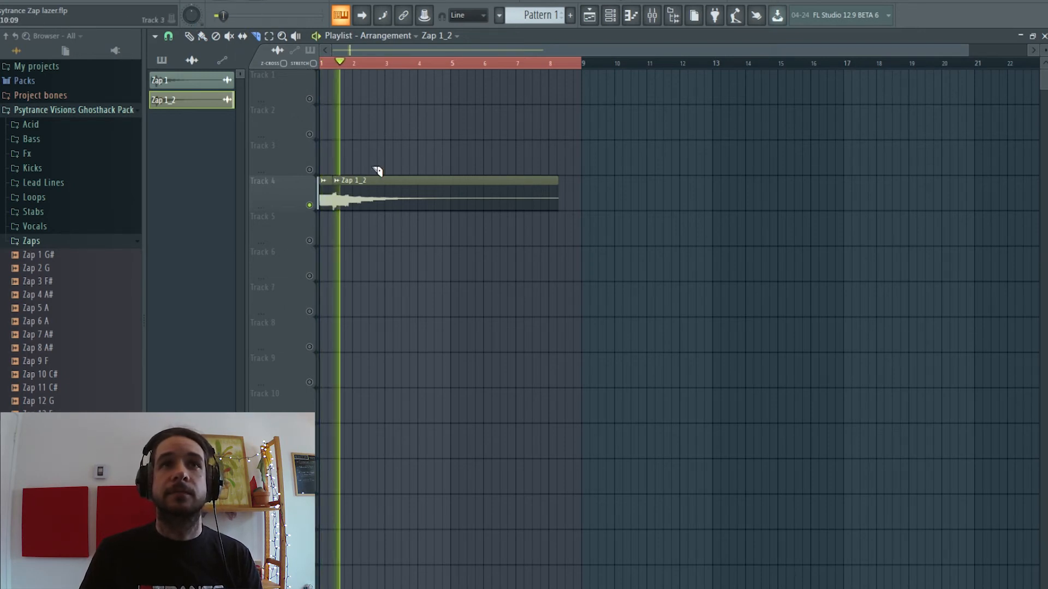
{"action": "left_click", "coordinate": [202, 35]}
{"action": "key", "text": "space"}
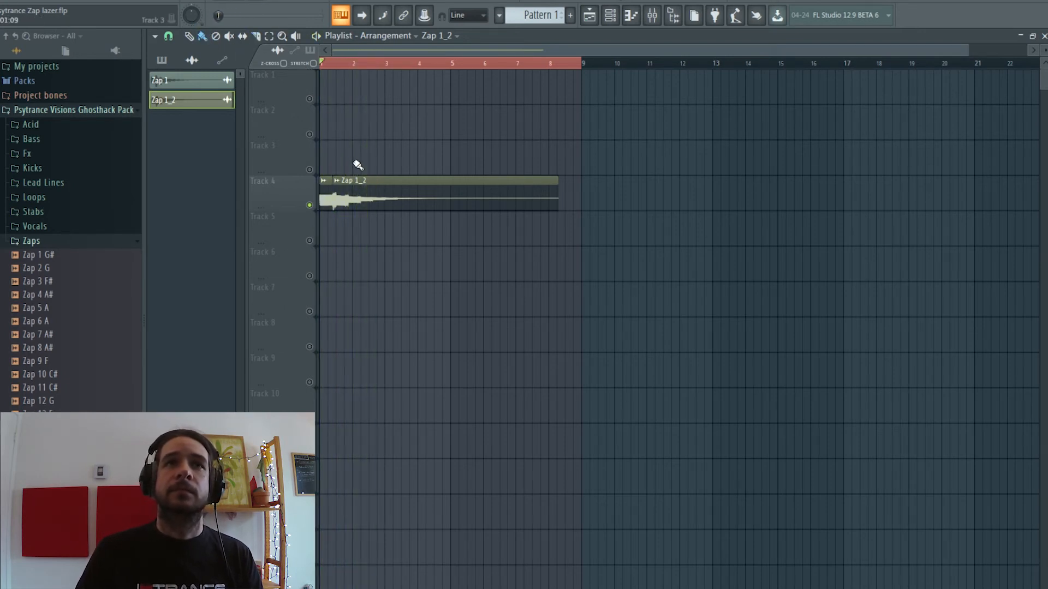
{"action": "right_click", "coordinate": [356, 184]}
{"action": "left_click_drag", "start_coordinate": [332, 52], "coordinate": [354, 53]}
{"action": "key", "text": "space"}
{"action": "mouse_move", "coordinate": [350, 189]}
{"action": "left_mouse_down"}
{"action": "mouse_move", "coordinate": [334, 189]}
{"action": "mouse_move", "coordinate": [352, 191]}
{"action": "left_mouse_up"}
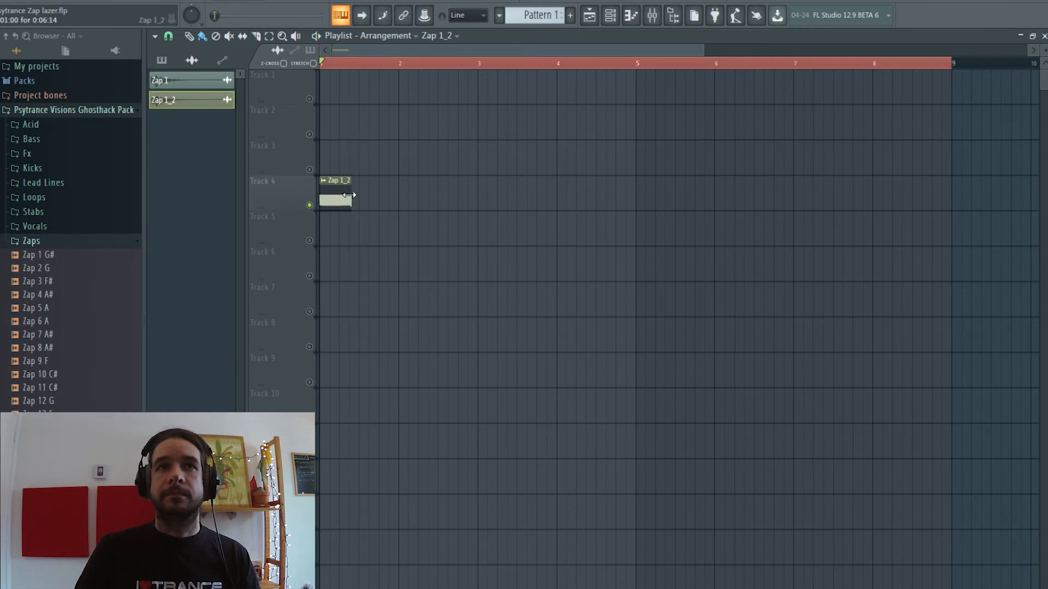
{"action": "key", "text": "space"}
Step: Create an automation clip for the Fruity Delay 3 time on the Zap 1_2 mixer track and place it on Track 3
{"action": "key", "text": "F9"}
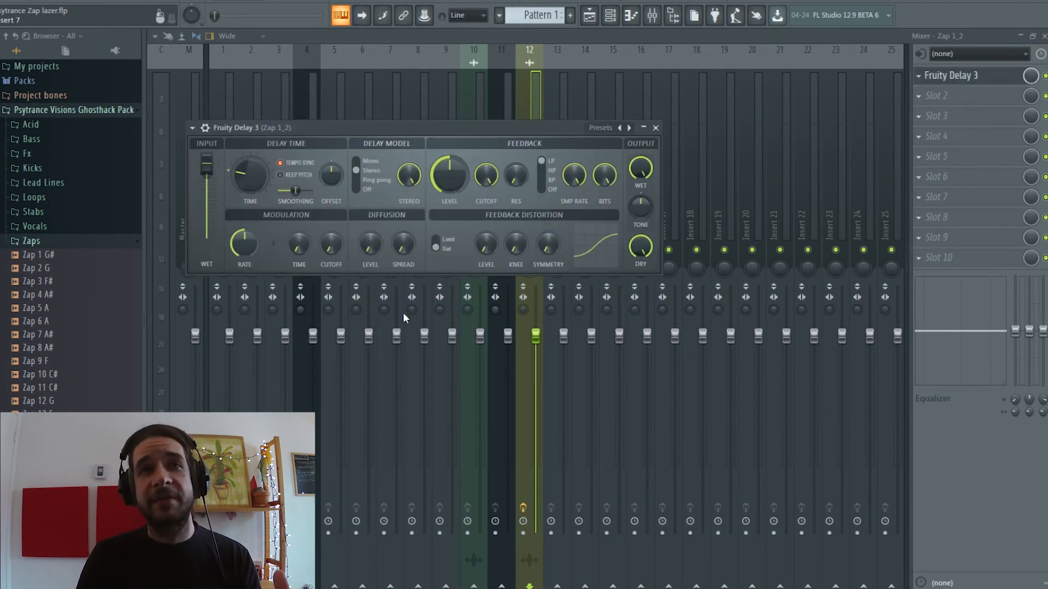
{"action": "left_click_drag", "start_coordinate": [372, 133], "coordinate": [404, 137]}
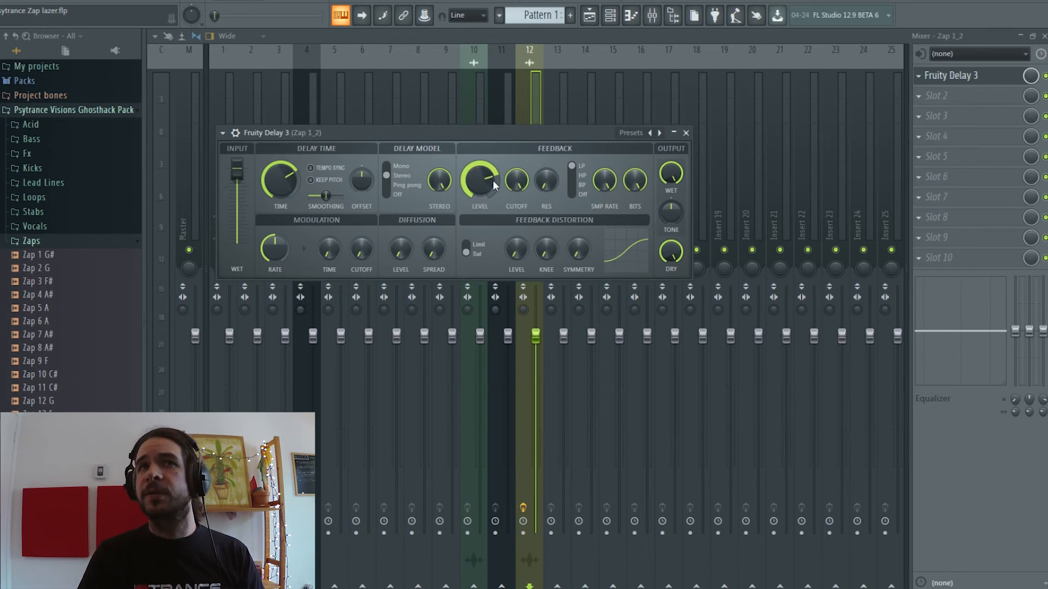
{"action": "right_click", "coordinate": [291, 189]}
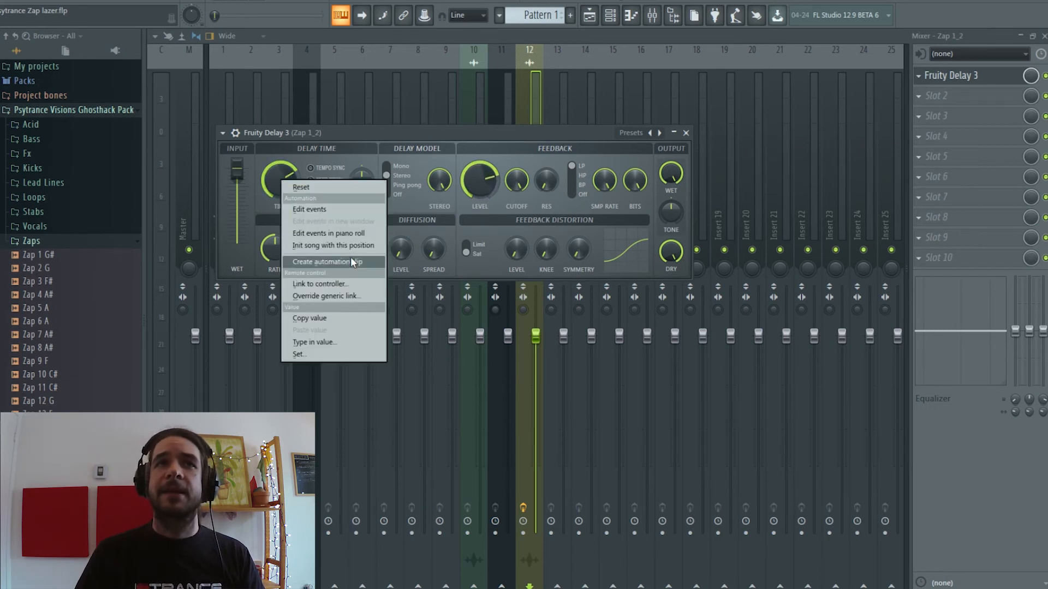
{"action": "left_click", "coordinate": [349, 258]}
{"action": "left_click", "coordinate": [591, 12]}
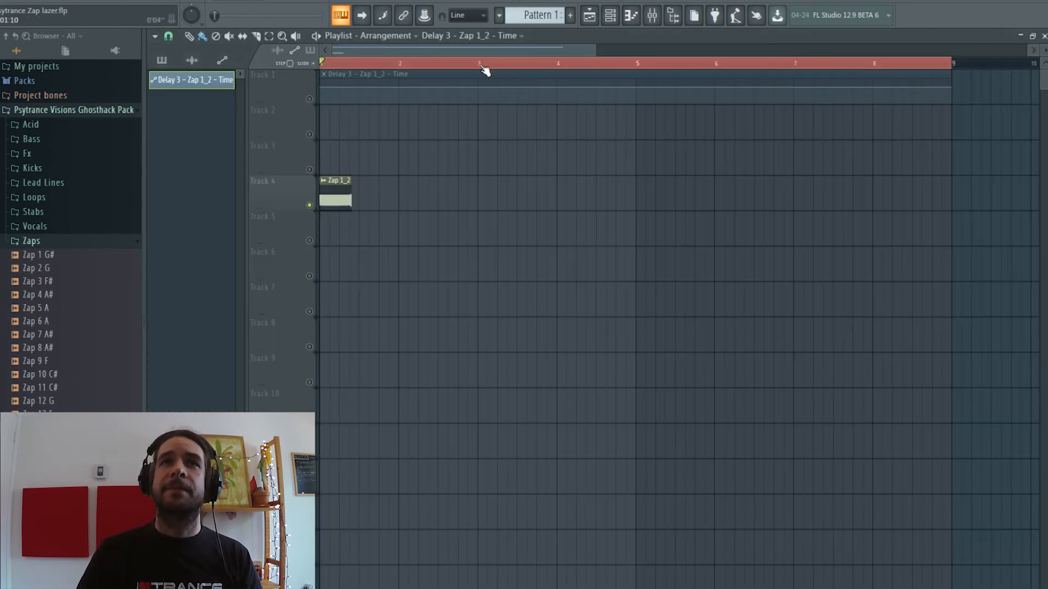
{"action": "left_click_drag", "start_coordinate": [356, 70], "coordinate": [317, 171]}
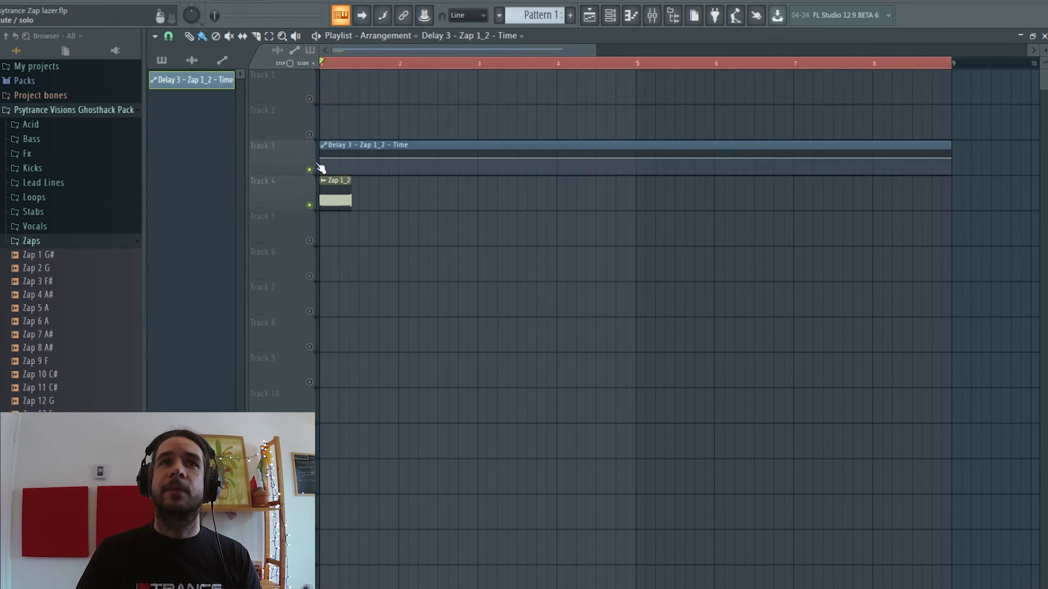
Step: Audition the short Zap 1_2 clip through the delay with the flat time automation
{"action": "scroll", "coordinate": [358, 63], "scroll_direction": "up", "scroll_amount": 3}
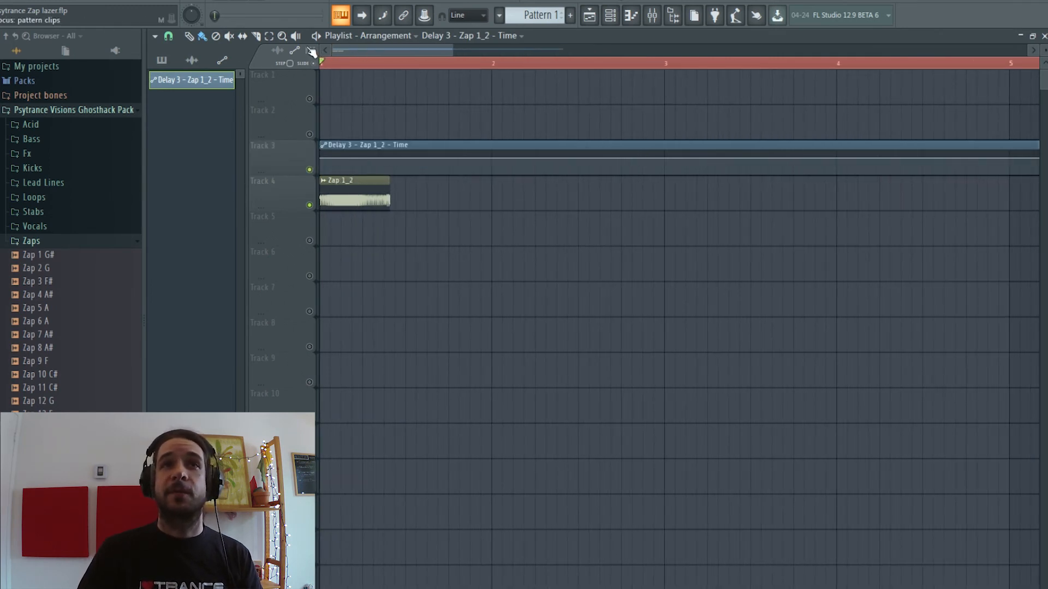
{"action": "key", "text": "space"}
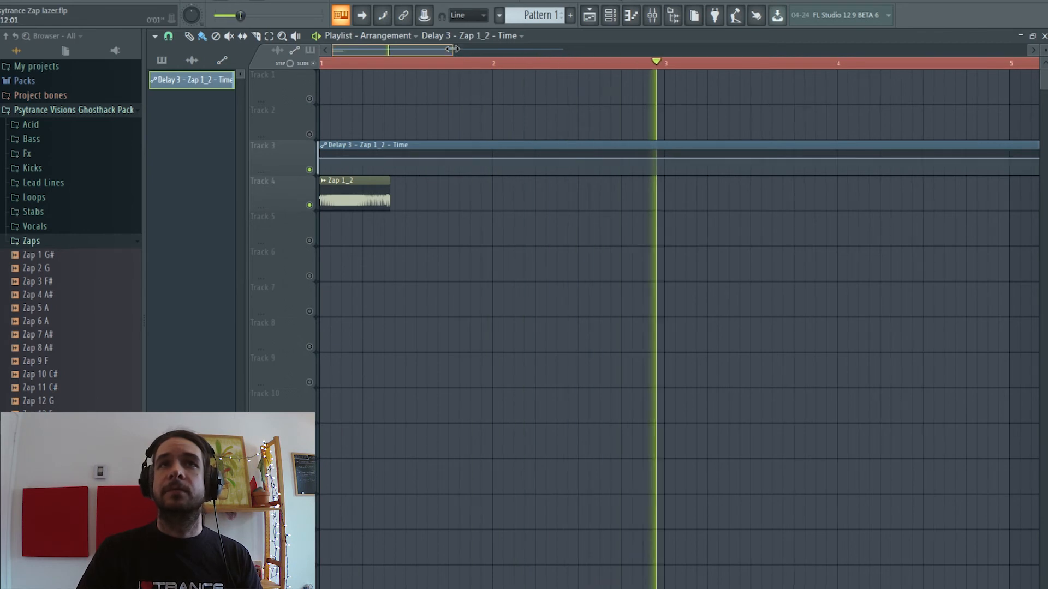
{"action": "scroll", "coordinate": [444, 52], "scroll_direction": "down", "scroll_amount": 3}
{"action": "key", "text": "space"}
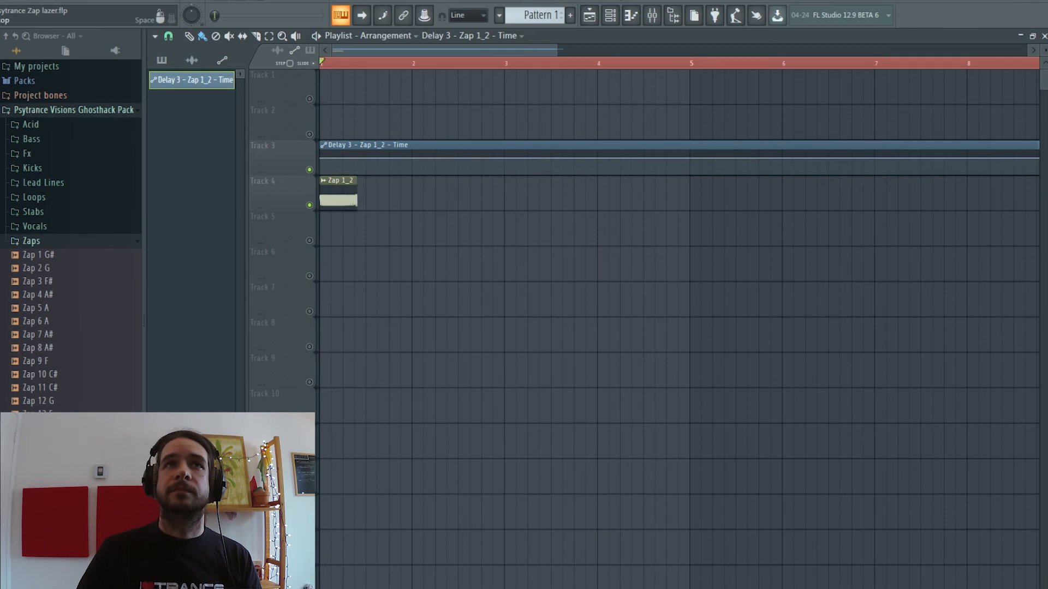
Step: Copy the delay time automation's starting value and paste it into a new point near the end of the zap clip
{"action": "right_click", "coordinate": [321, 158]}
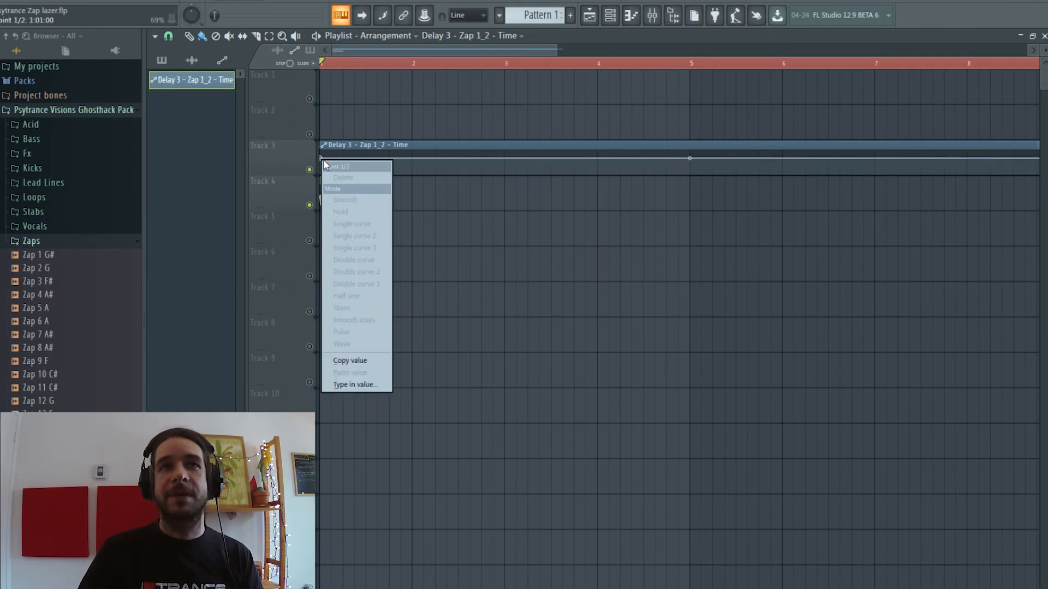
{"action": "left_click", "coordinate": [361, 360]}
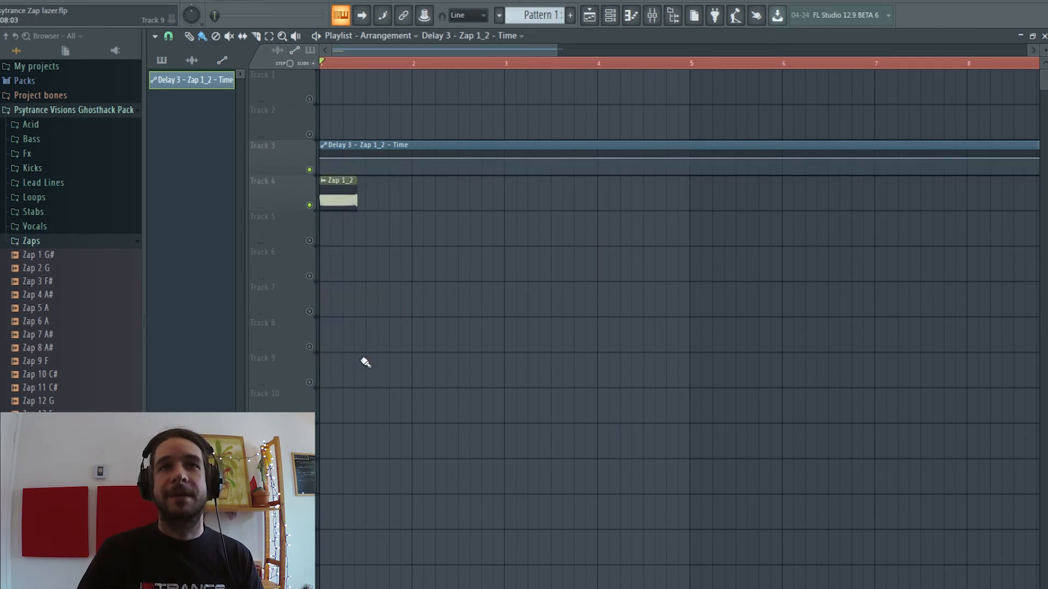
{"action": "left_click", "coordinate": [359, 162]}
{"action": "right_click", "coordinate": [354, 158]}
{"action": "left_click", "coordinate": [363, 373]}
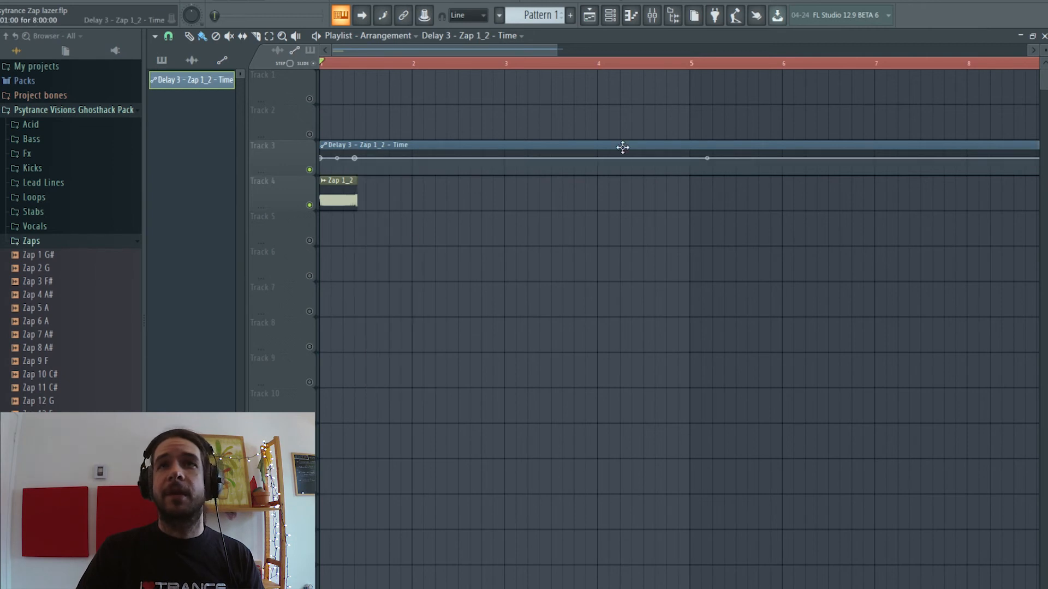
Step: Raise the delay time automation to a slight peak at bar 5, curve the rise leading to it, and audition
{"action": "left_click_drag", "start_coordinate": [692, 158], "coordinate": [695, 150]}
{"action": "left_click_drag", "start_coordinate": [522, 155], "coordinate": [522, 156]}
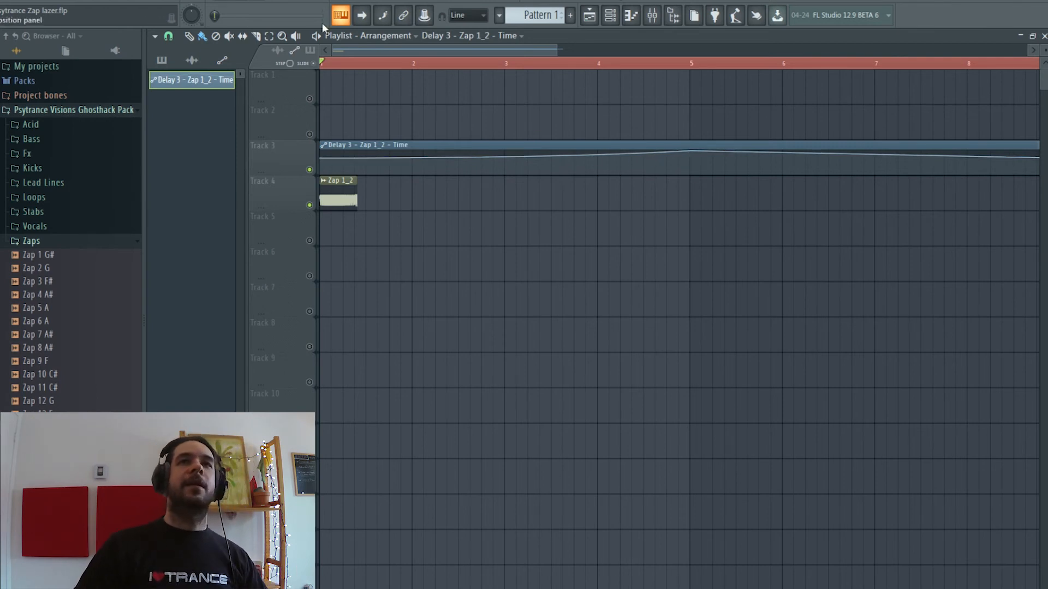
{"action": "key", "text": "space"}
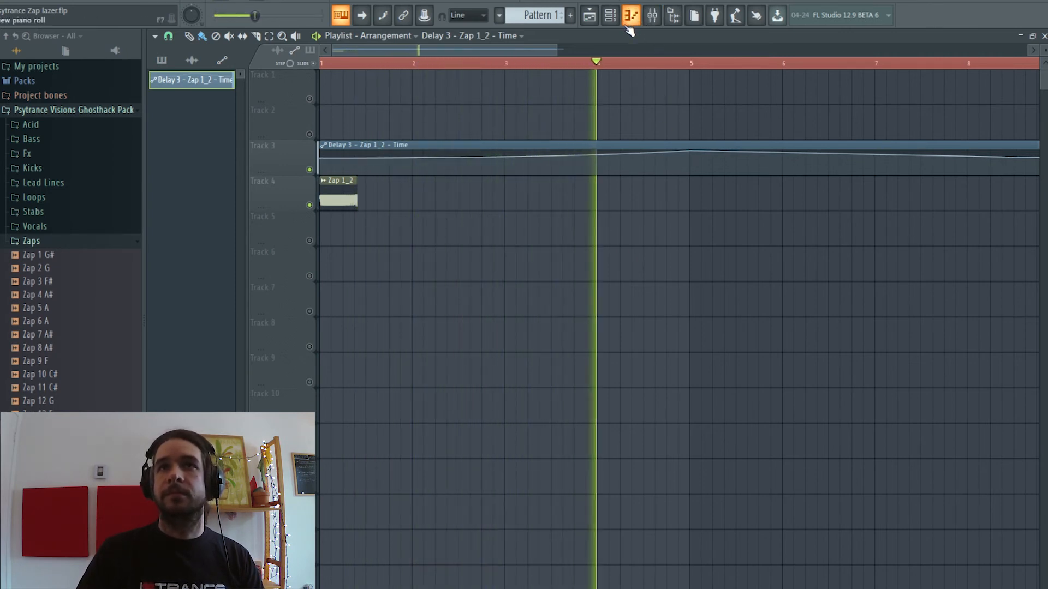
{"action": "key", "text": "space"}
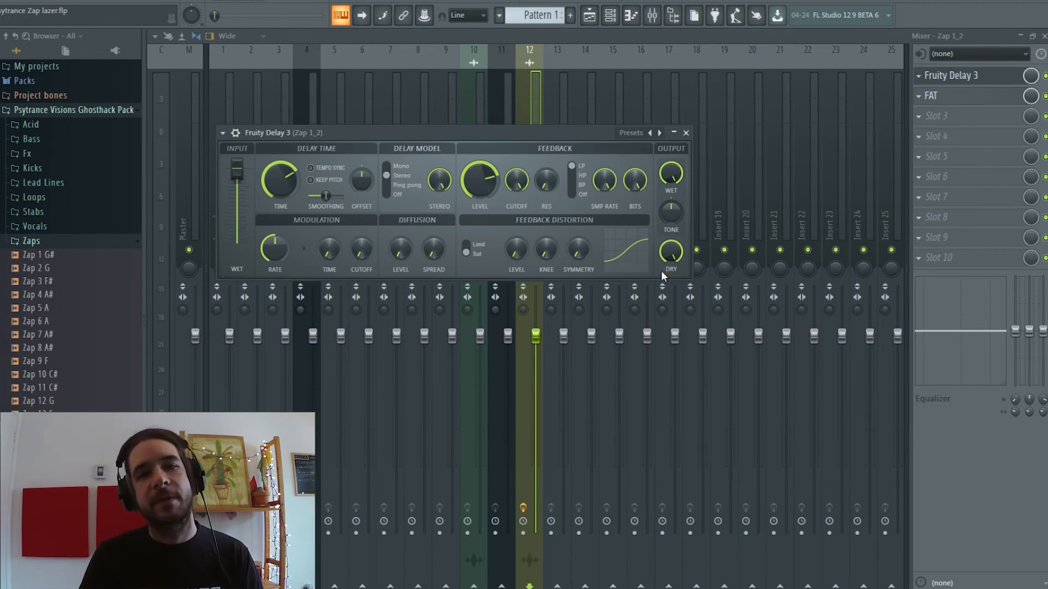
Step: Open the FAT filter on the Zap 1_2 mixer track and lower its cutoff and resonance
{"action": "left_click", "coordinate": [987, 98]}
{"action": "left_click", "coordinate": [987, 97]}
{"action": "left_click", "coordinate": [987, 97]}
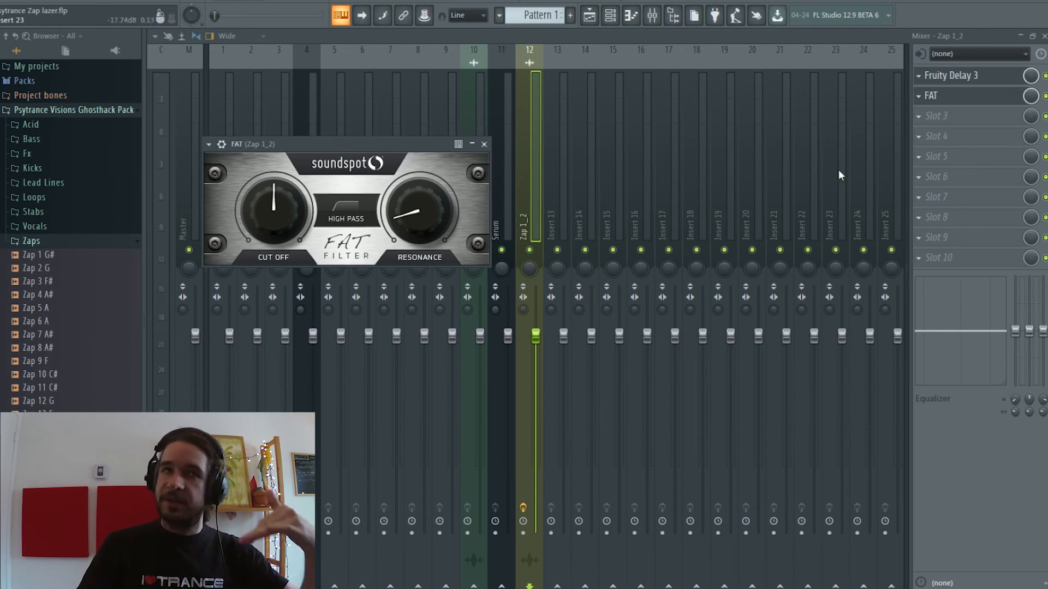
{"action": "left_click_drag", "start_coordinate": [274, 216], "coordinate": [274, 241]}
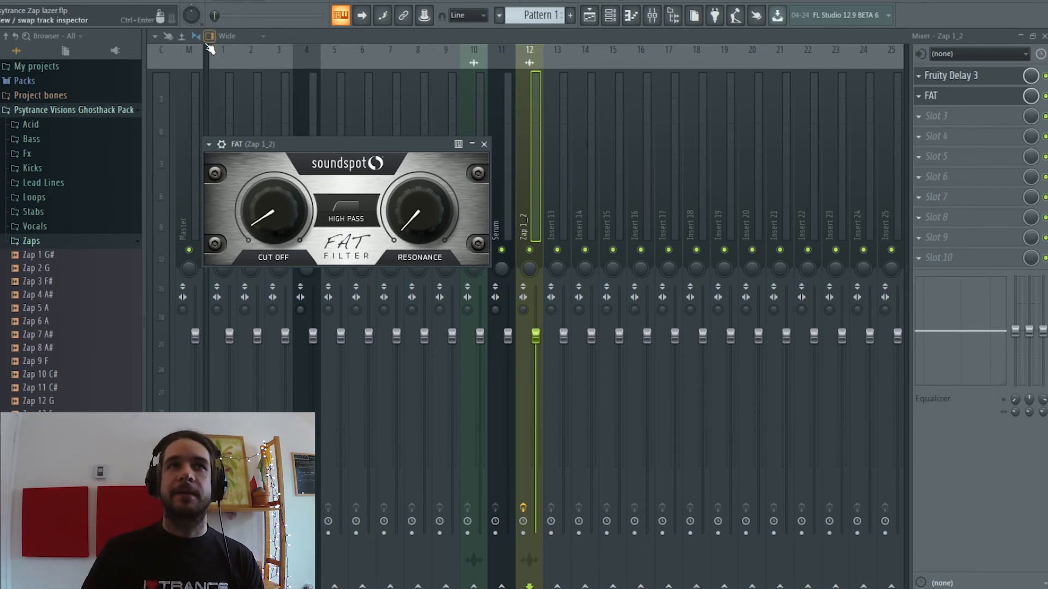
Step: Create an automation clip for the FAT filter cutoff, place it on Track 5, and enable that track
{"action": "left_click", "coordinate": [154, 6]}
{"action": "mouse_move", "coordinate": [210, 148]}
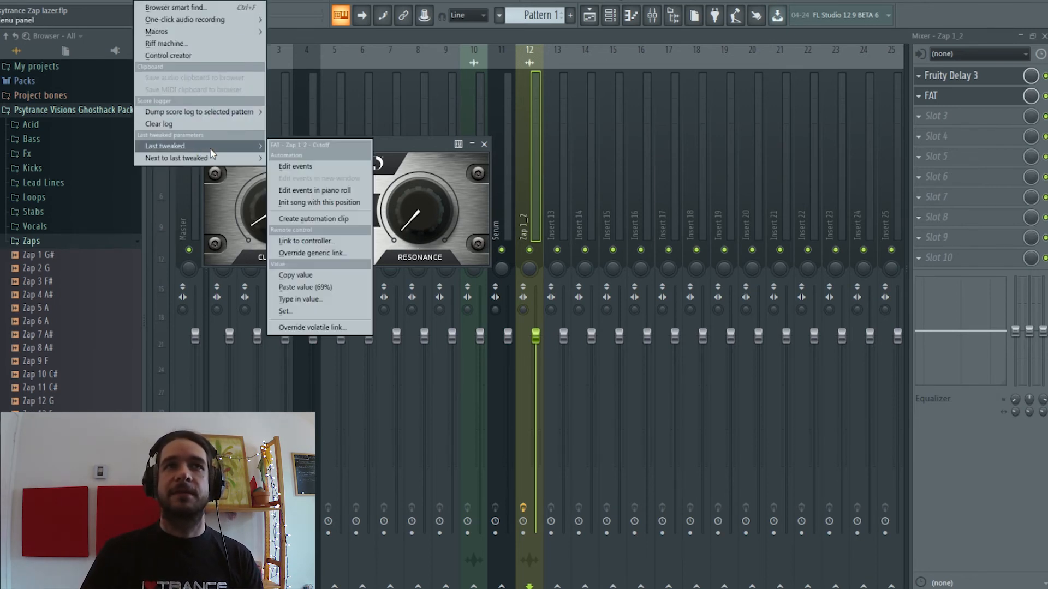
{"action": "left_click", "coordinate": [341, 219]}
{"action": "left_click", "coordinate": [589, 16]}
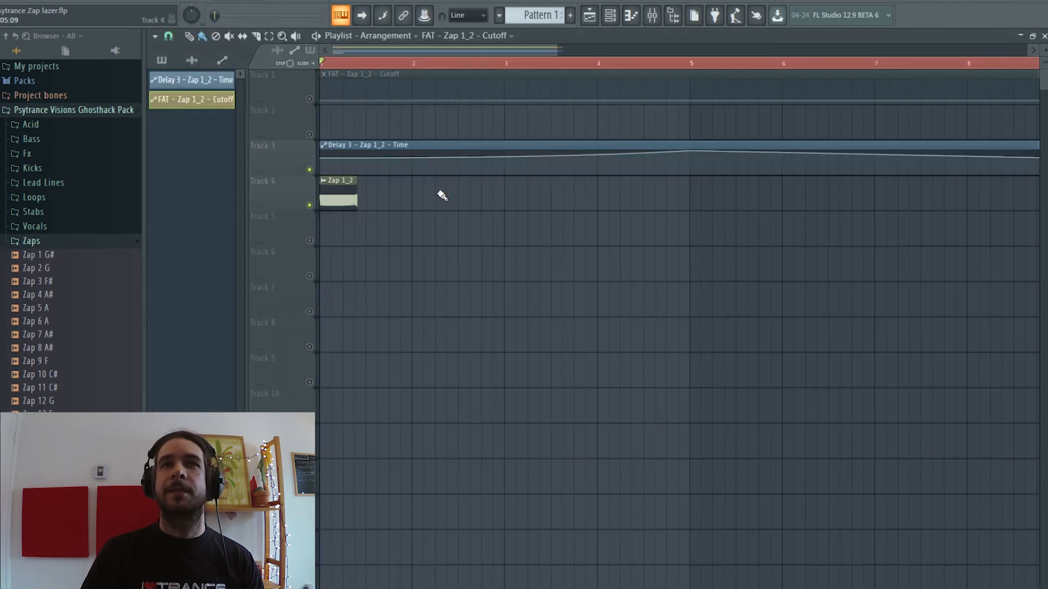
{"action": "left_click_drag", "start_coordinate": [374, 71], "coordinate": [334, 219]}
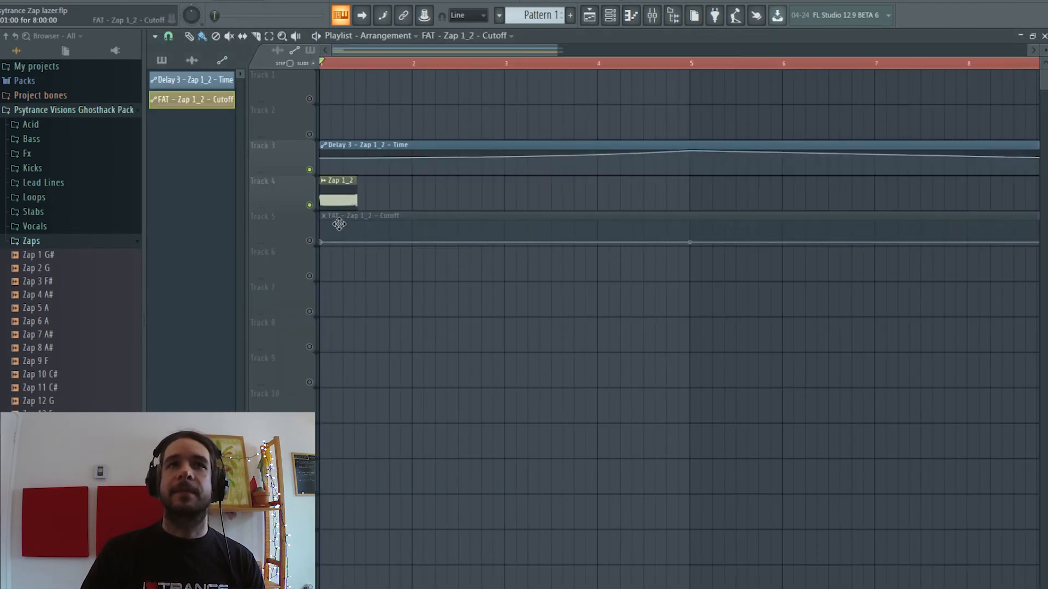
{"action": "left_click", "coordinate": [309, 241]}
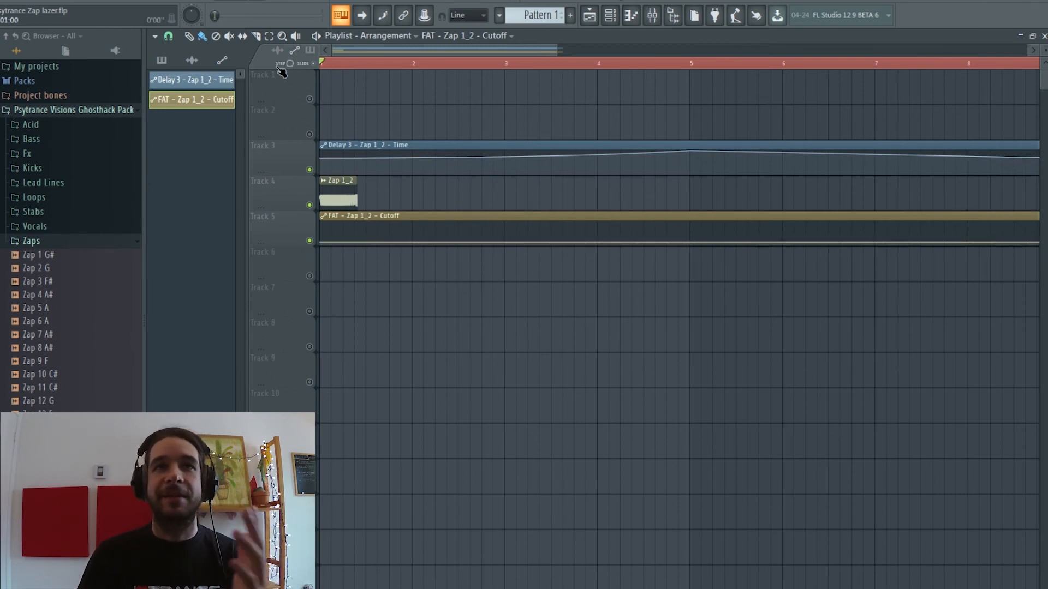
Step: During playback, add cutoff automation points at bars 2, 3, 4 and 5, shaping a gradual rise that peaks at bar 5
{"action": "key", "text": "space"}
{"action": "right_click", "coordinate": [412, 241]}
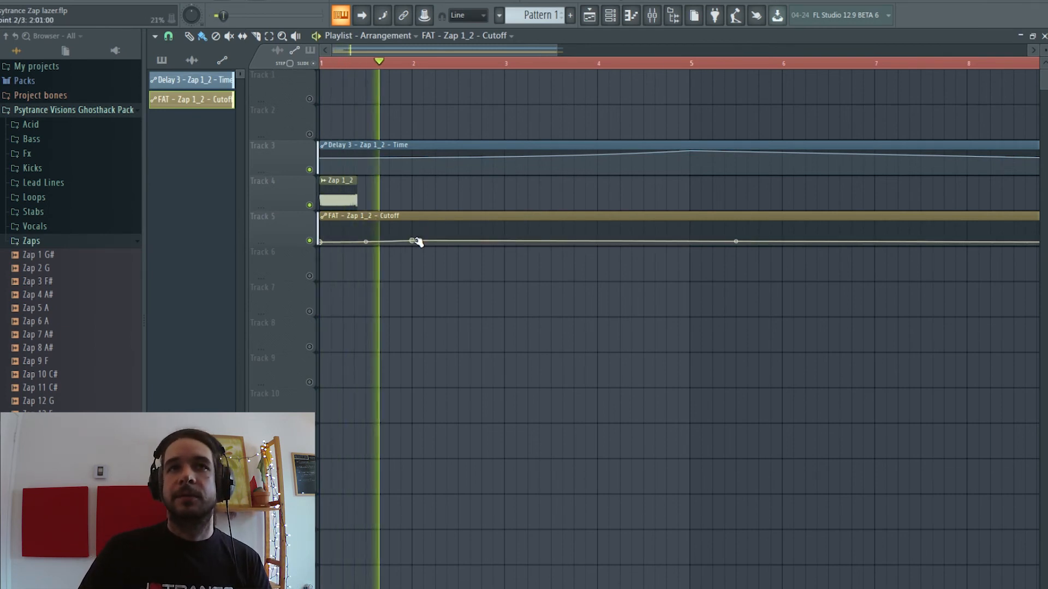
{"action": "right_click", "coordinate": [504, 239]}
{"action": "right_click", "coordinate": [598, 227]}
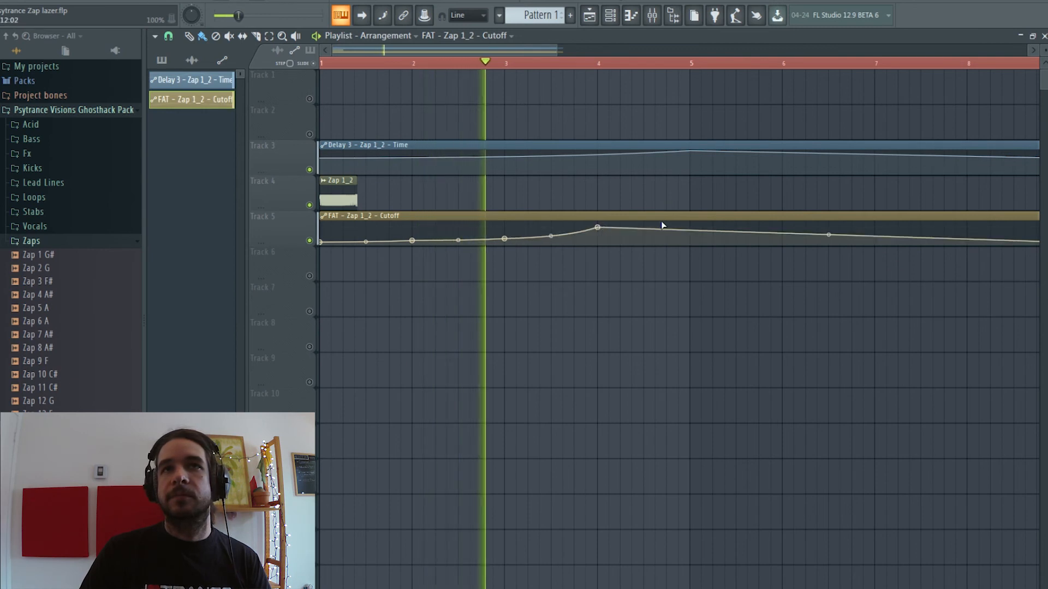
{"action": "right_click", "coordinate": [690, 223]}
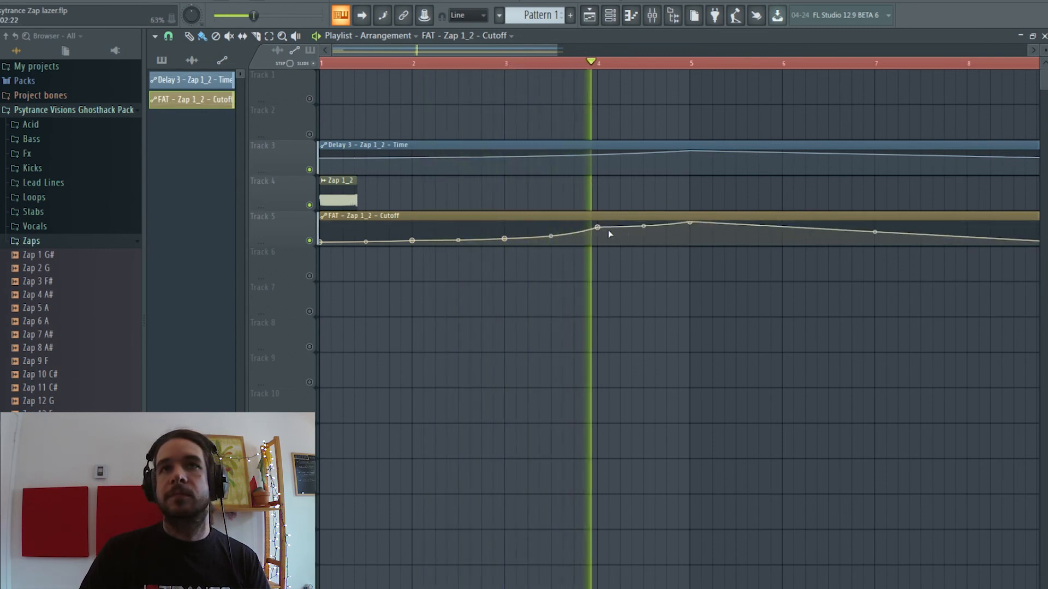
{"action": "left_click_drag", "start_coordinate": [597, 227], "coordinate": [598, 235]}
{"action": "key", "text": "space"}
Step: Raise the FAT filter resonance slightly, create an automation clip for it, and place the clip on Track 6
{"action": "left_click", "coordinate": [654, 16]}
{"action": "left_click", "coordinate": [977, 97]}
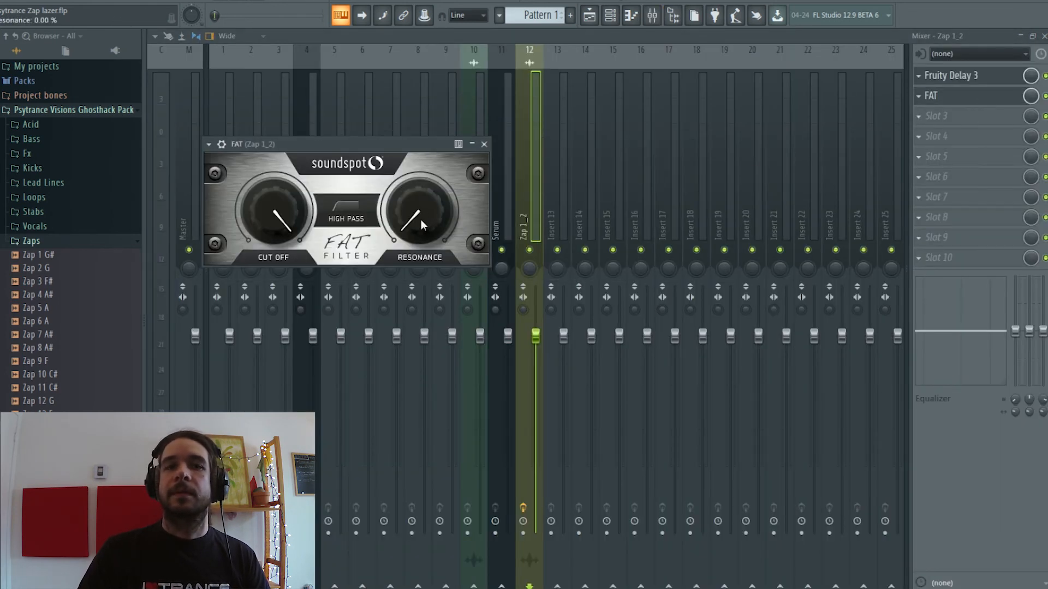
{"action": "left_click", "coordinate": [144, 1]}
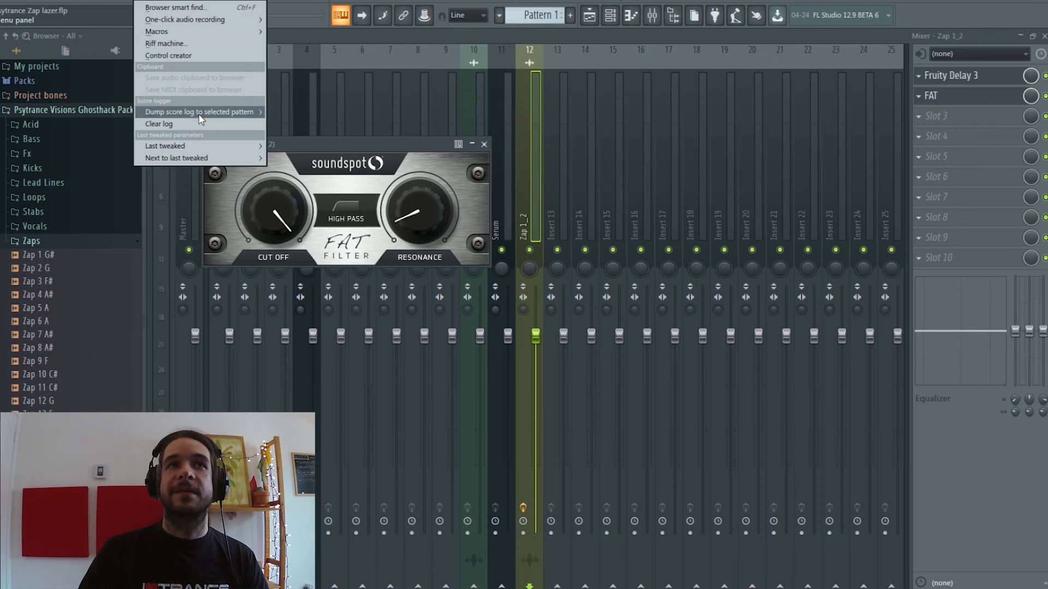
{"action": "mouse_move", "coordinate": [240, 148]}
{"action": "left_click", "coordinate": [305, 219]}
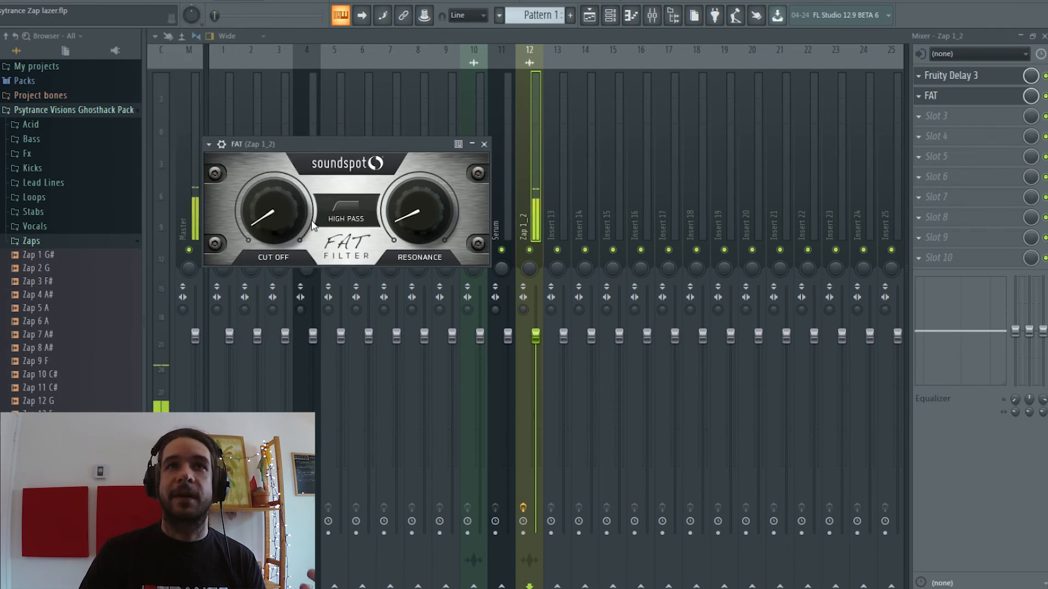
{"action": "left_click", "coordinate": [589, 15]}
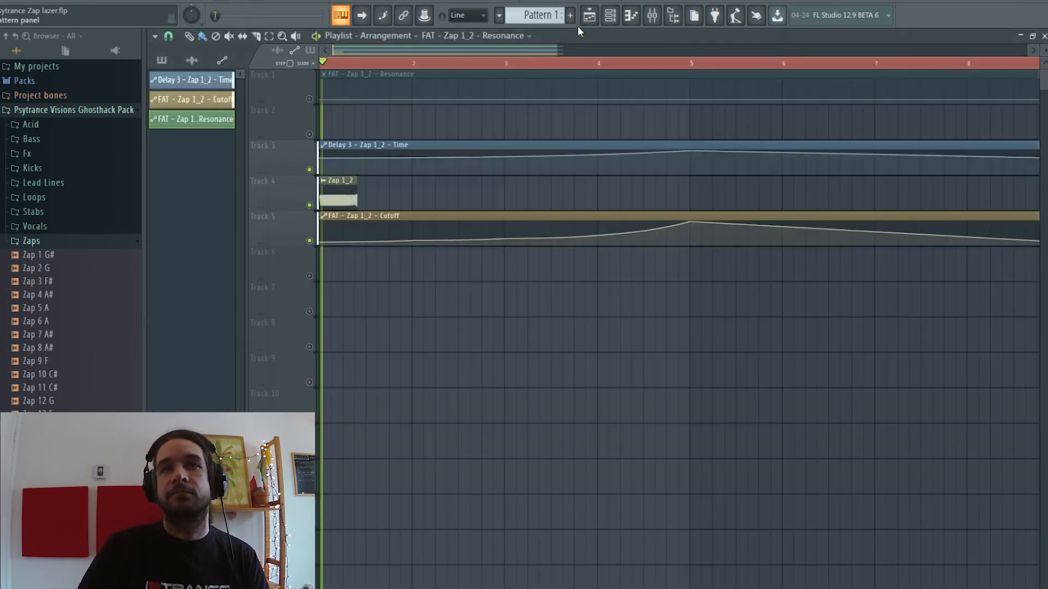
{"action": "left_click_drag", "start_coordinate": [369, 87], "coordinate": [346, 275]}
Step: Shape the resonance automation into a gentle rise with points near bars 3 and 4 and a peak at bar 5, and audition it
{"action": "right_click", "coordinate": [507, 271]}
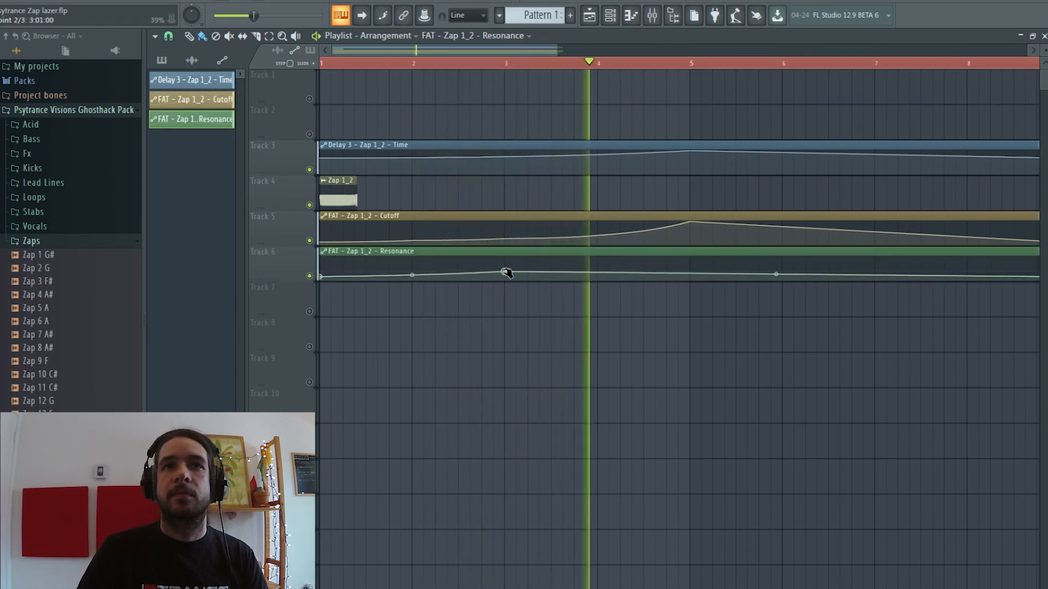
{"action": "right_click", "coordinate": [602, 270]}
{"action": "right_click", "coordinate": [680, 264]}
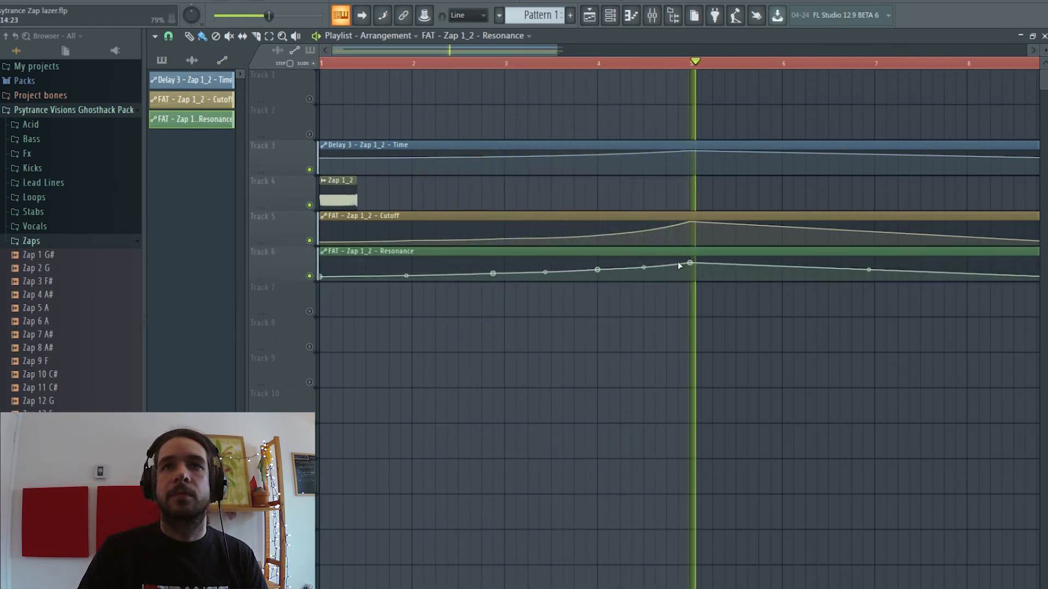
{"action": "left_click", "coordinate": [259, 0]}
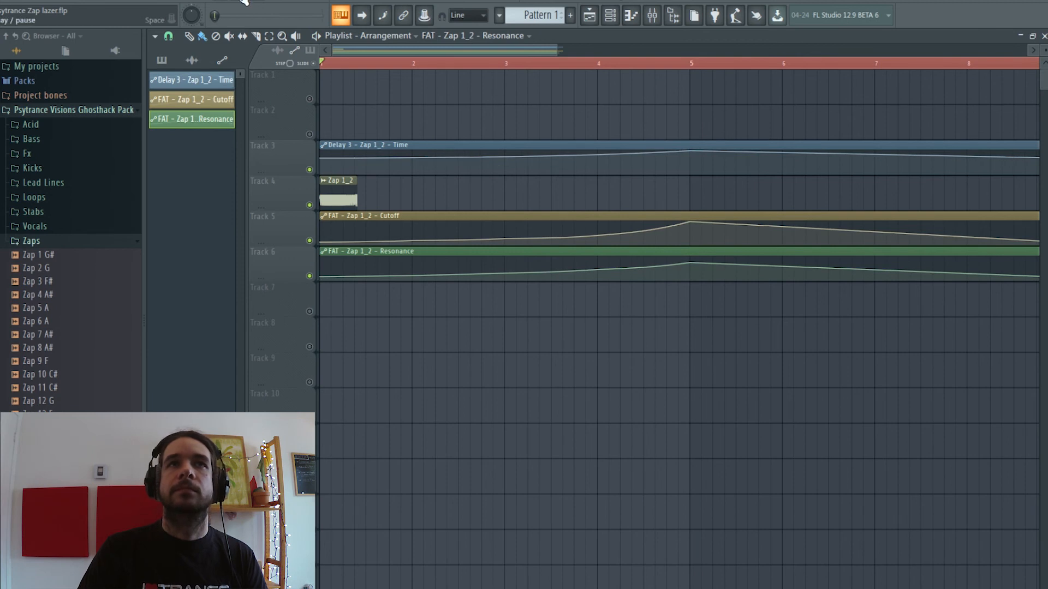
{"action": "left_click", "coordinate": [244, 2]}
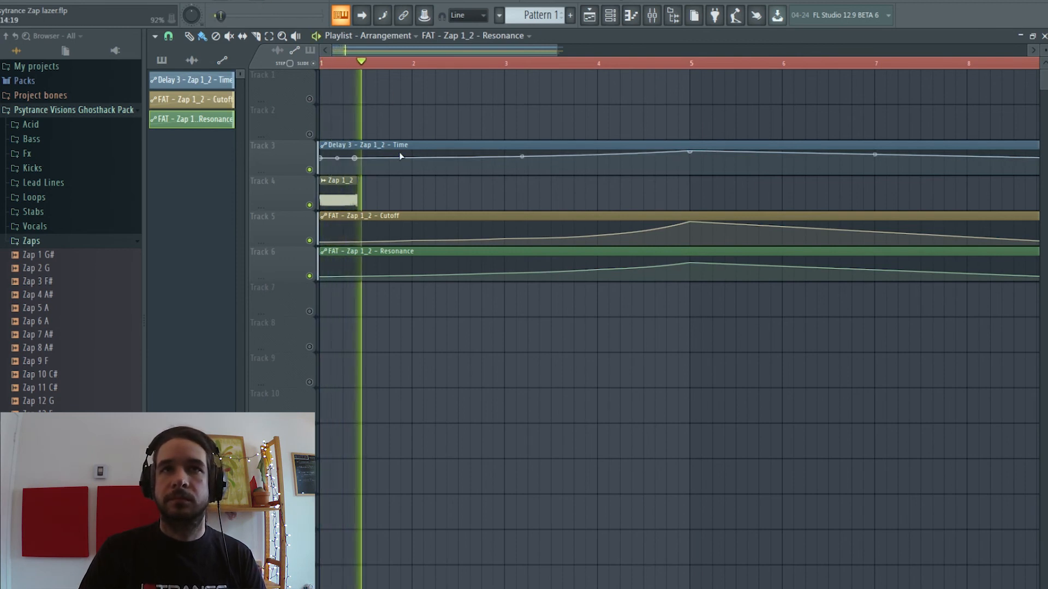
{"action": "left_click_drag", "start_coordinate": [497, 271], "coordinate": [497, 269]}
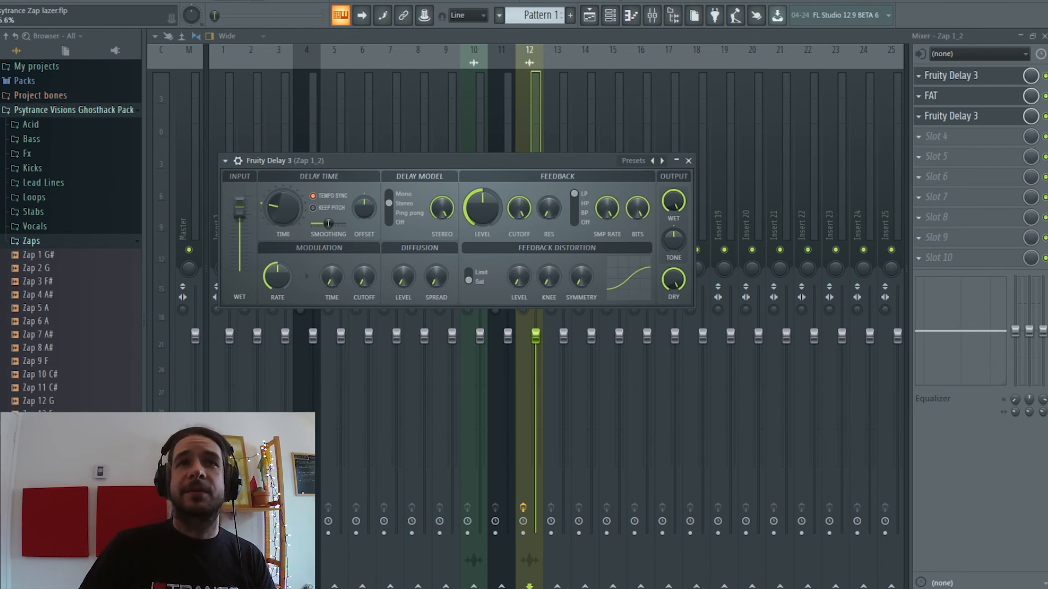
Step: Create an automation clip for the second Fruity Delay 3's input wet level, place it on Track 7, and enable that track
{"action": "right_click", "coordinate": [242, 276]}
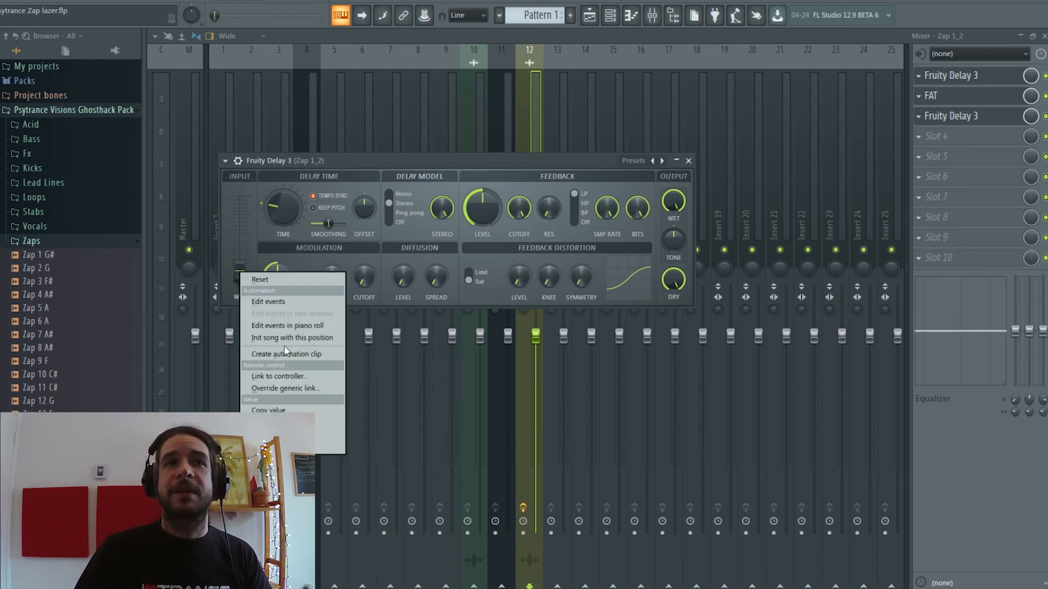
{"action": "left_click", "coordinate": [287, 356]}
{"action": "left_click", "coordinate": [588, 16]}
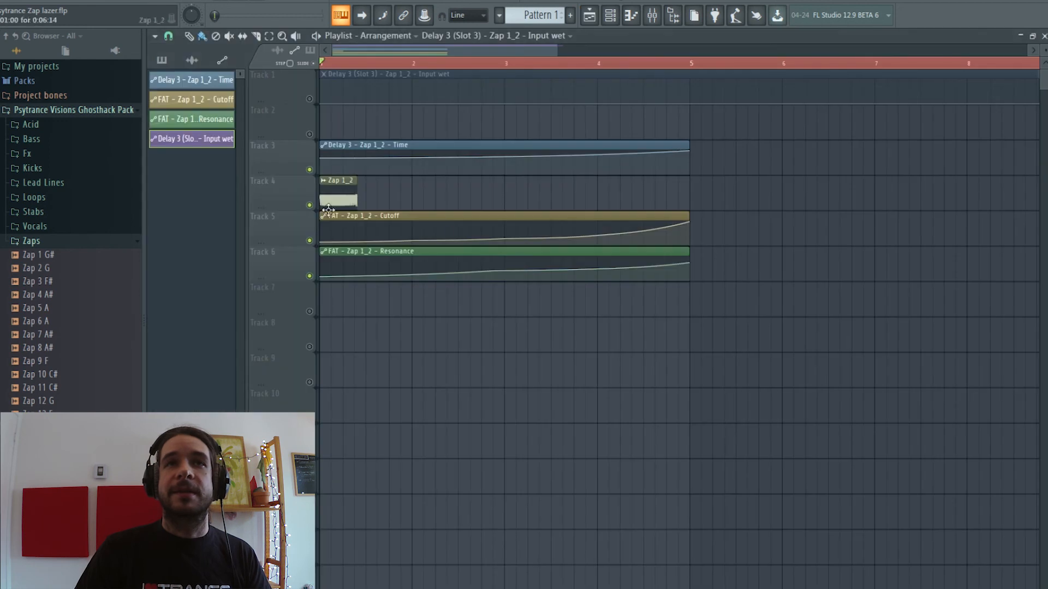
{"action": "left_click_drag", "start_coordinate": [421, 73], "coordinate": [330, 306]}
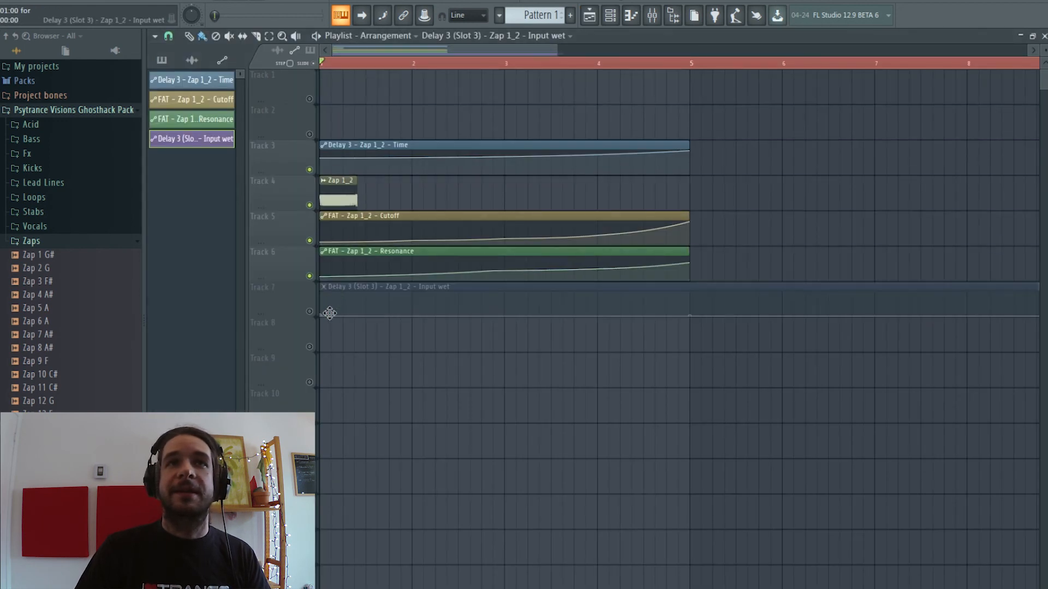
{"action": "left_click", "coordinate": [310, 312]}
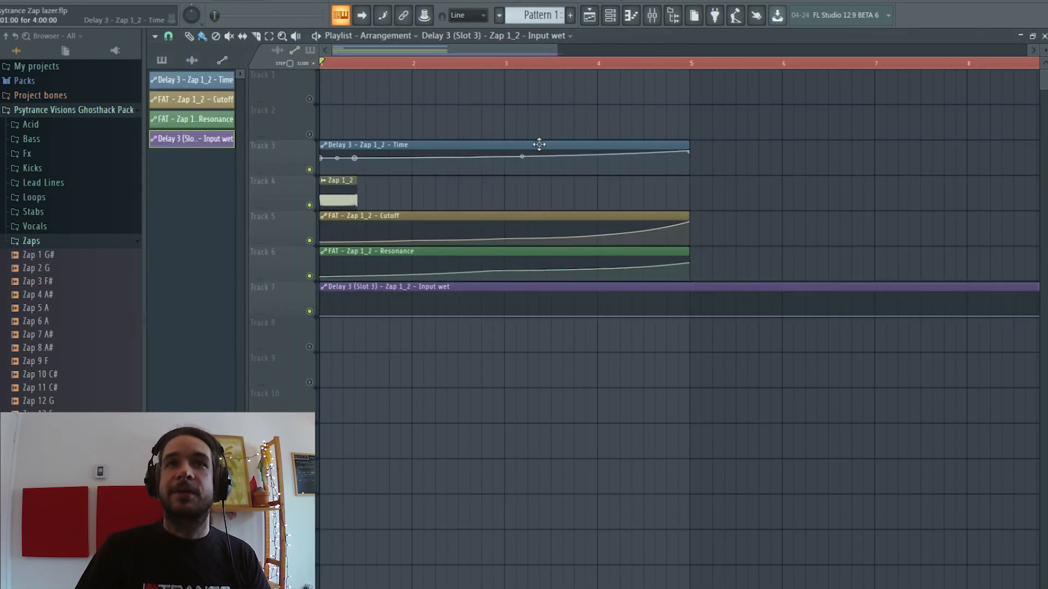
Step: Shape the input wet automation to stay flat until about bar 3.5, rise through a point at bar 4, and peak at bar 5
{"action": "right_click", "coordinate": [573, 312]}
{"action": "left_click_drag", "start_coordinate": [572, 315], "coordinate": [601, 308]}
{"action": "right_click", "coordinate": [598, 315]}
{"action": "right_click", "coordinate": [686, 301]}
{"action": "left_click_drag", "start_coordinate": [686, 300], "coordinate": [691, 292]}
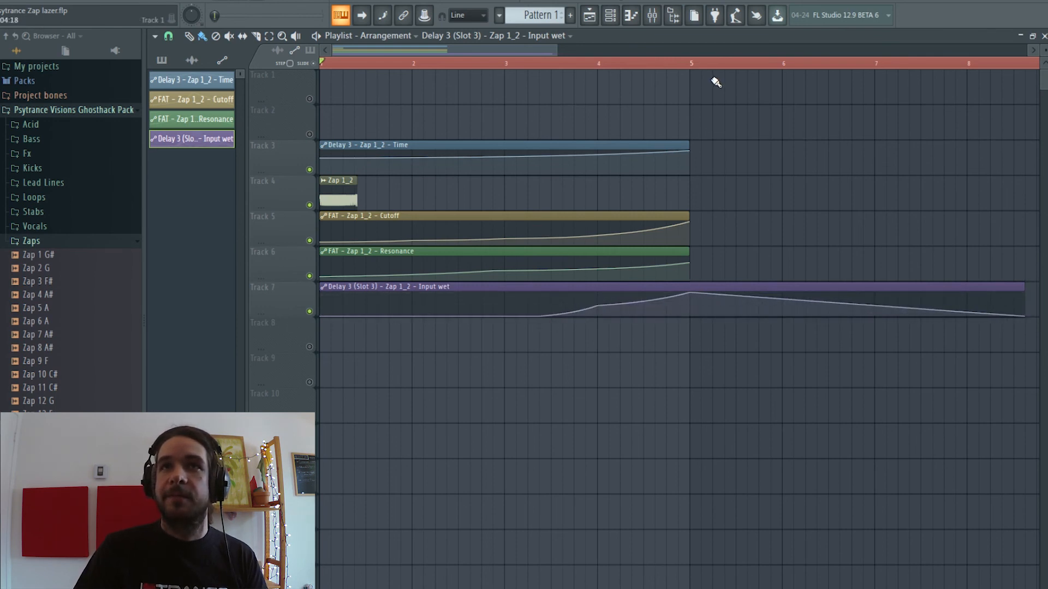
Step: Audition the zap with the delay time, filter and input wet automation, listening through the delay tail after bar 5
{"action": "scroll", "coordinate": [720, 70], "scroll_direction": "down", "scroll_amount": 3}
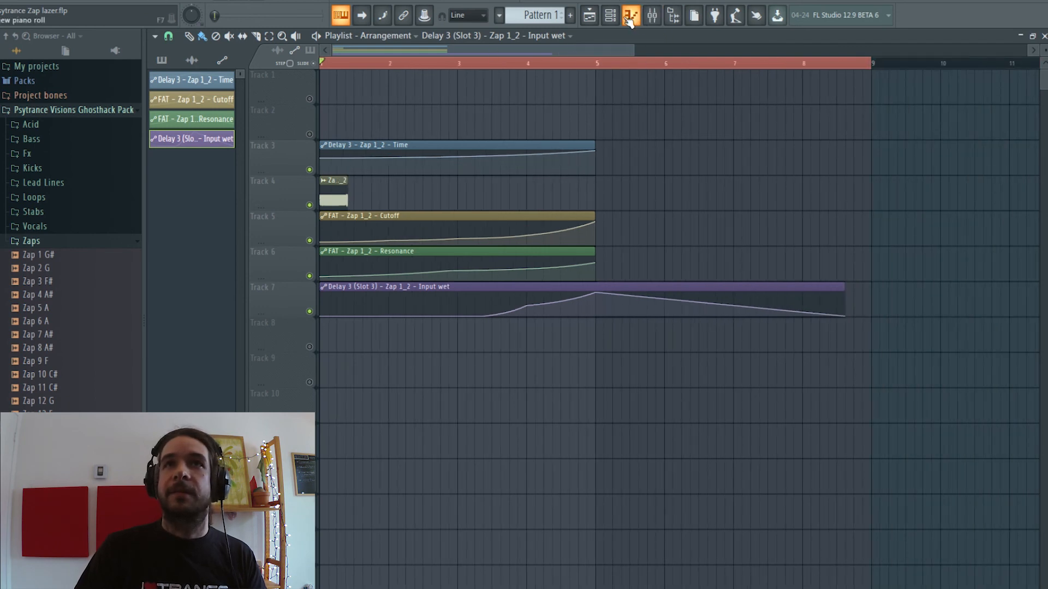
{"action": "key", "text": "space"}
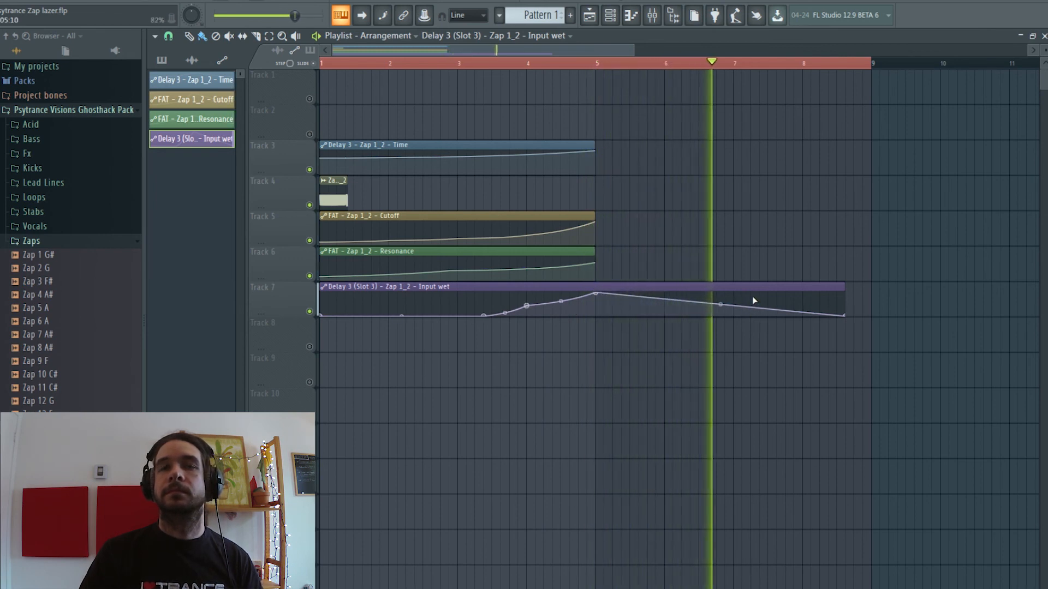
{"action": "key", "text": "space"}
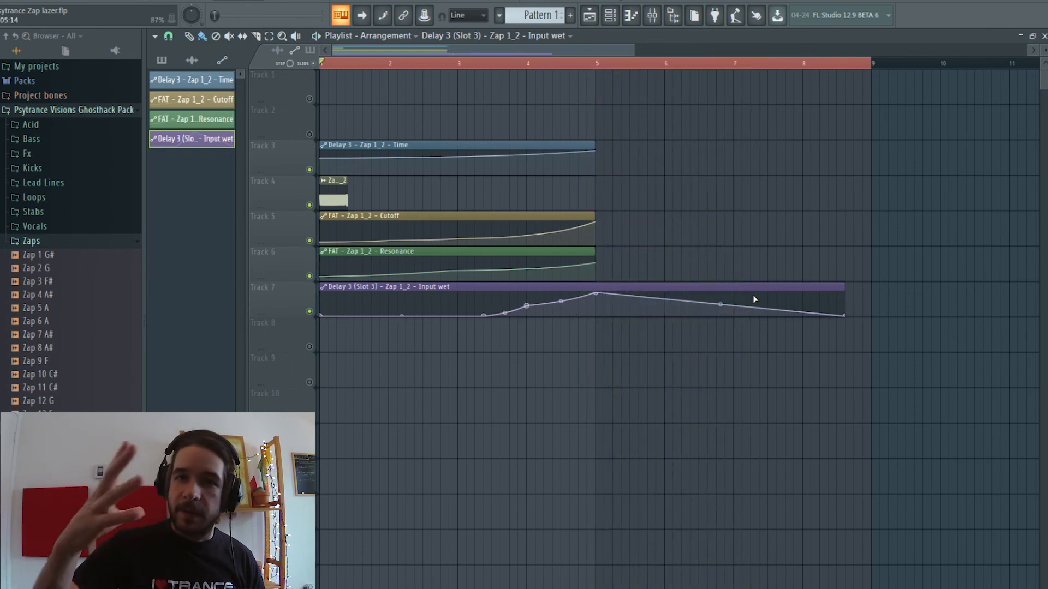